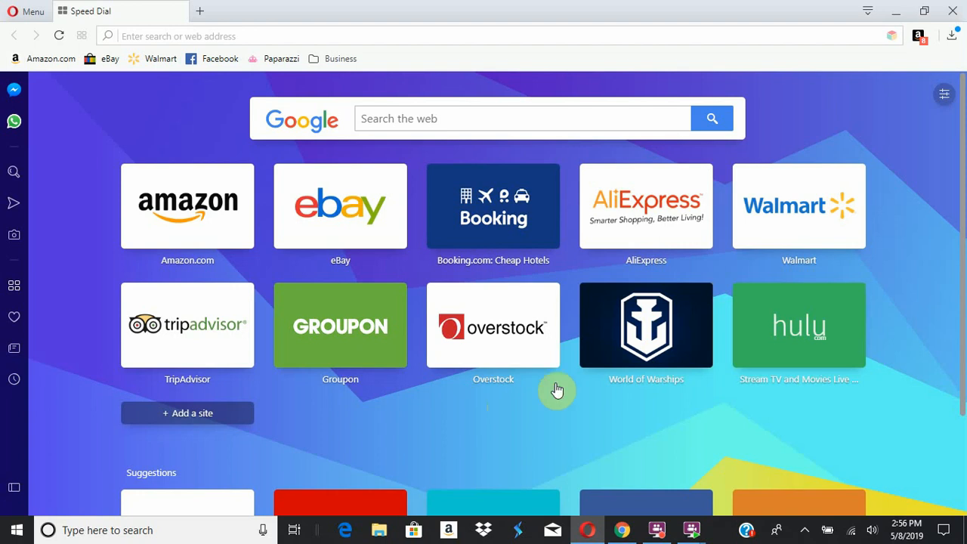
# Open the buyitlive.co website and look over the selling features listed on its home page
pyautogui.click(410, 30)
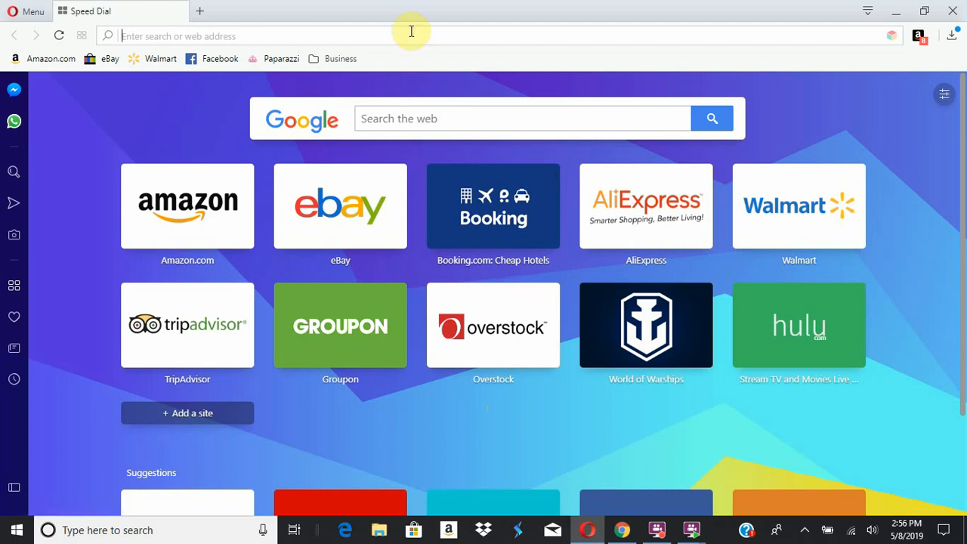
pyautogui.write('buyitlive.co')
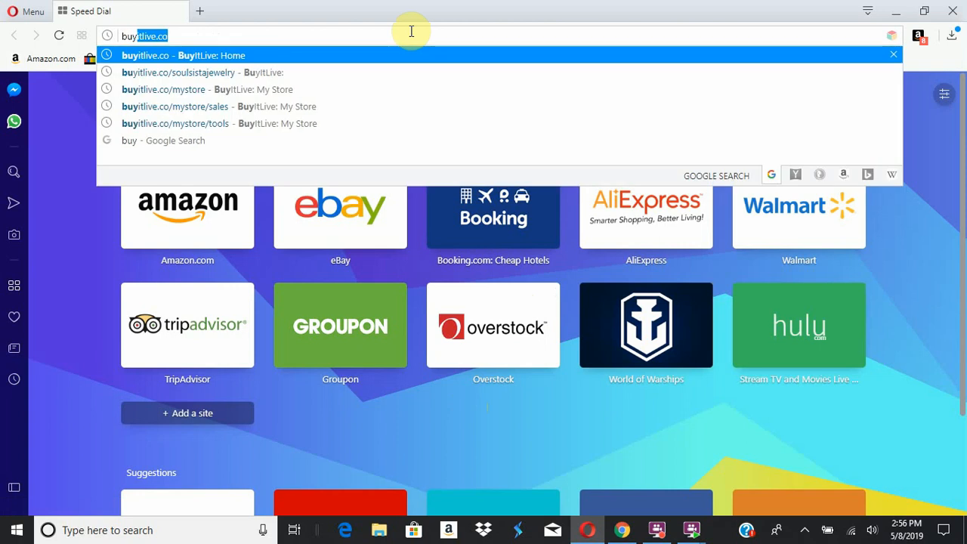
pyautogui.press('Return')
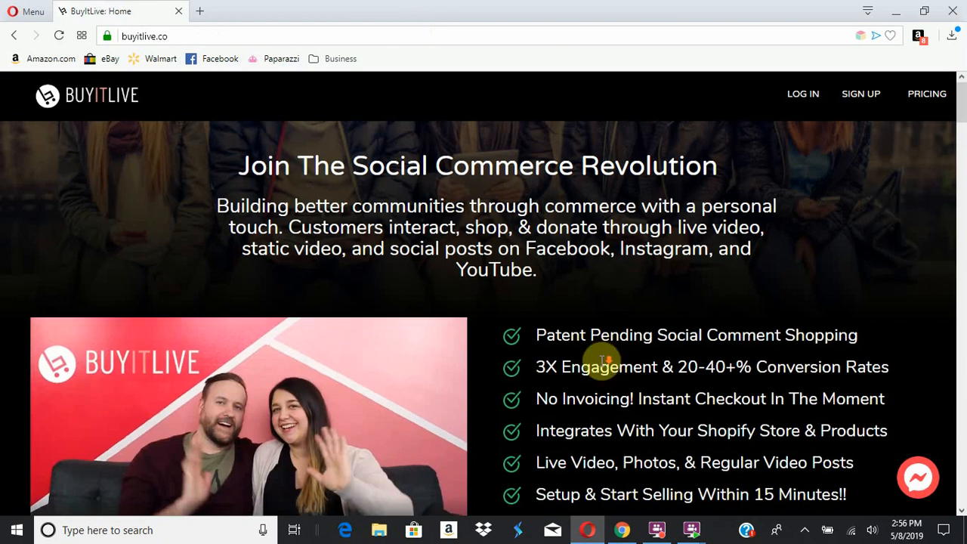
pyautogui.scroll(-2, 602, 360)
pyautogui.scroll(1, 602, 361)
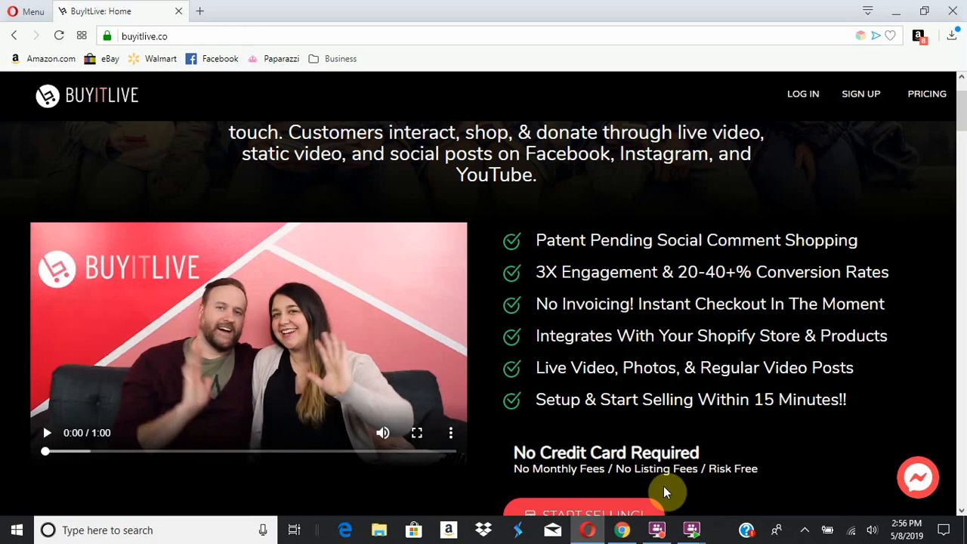
pyautogui.scroll(1, 695, 307)
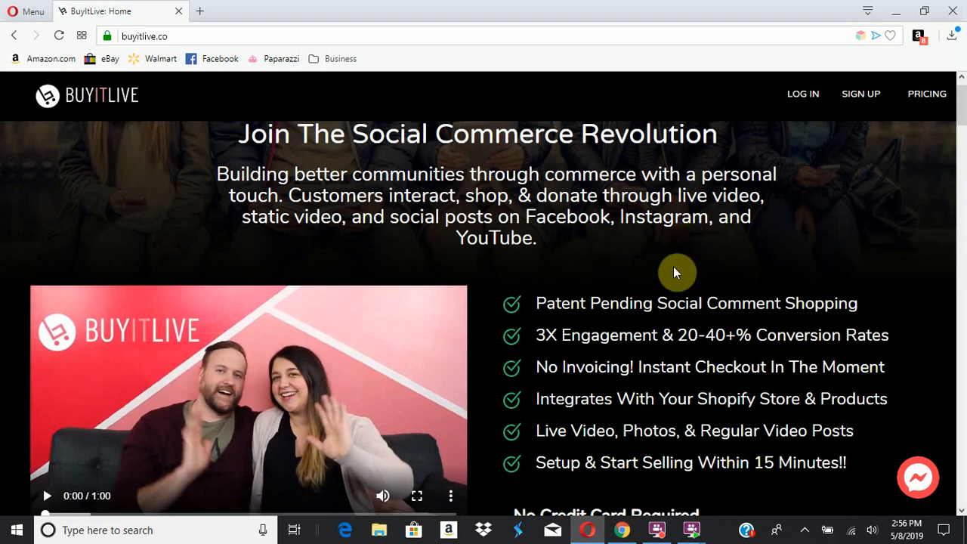
# View the BuyItLive pricing page and the account sign-up options
pyautogui.click(928, 93)
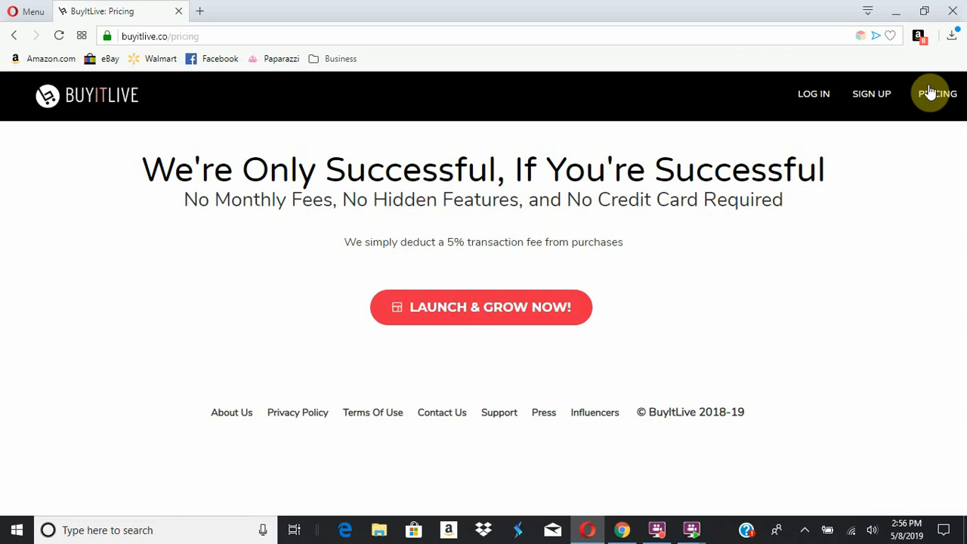
pyautogui.click(104, 89)
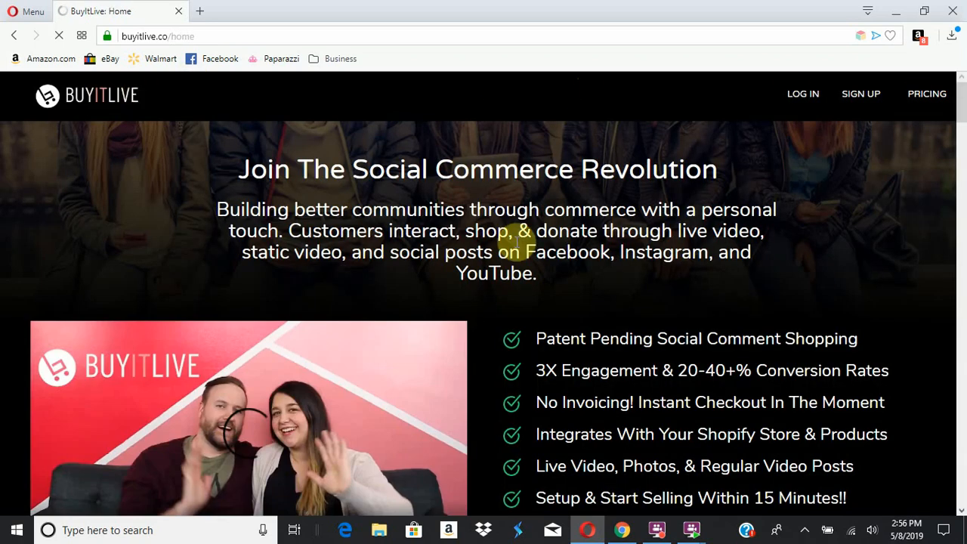
pyautogui.click(869, 93)
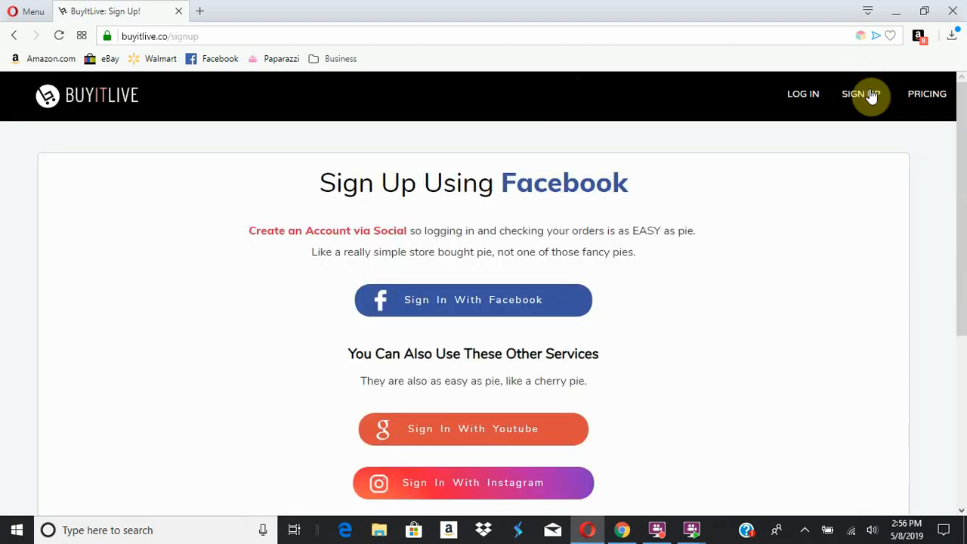
# Log in to the existing BuyItLive account and open its store dashboard
pyautogui.click(805, 106)
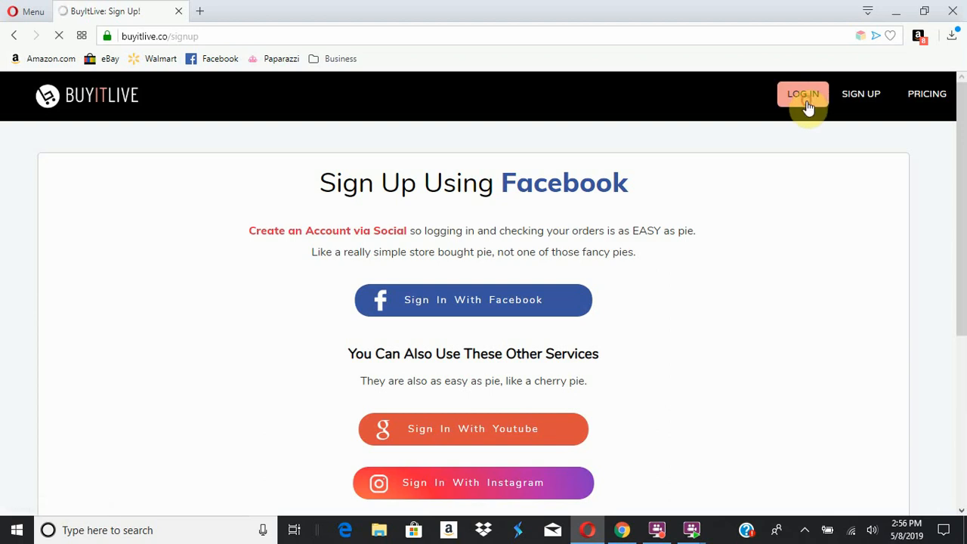
pyautogui.click(528, 244)
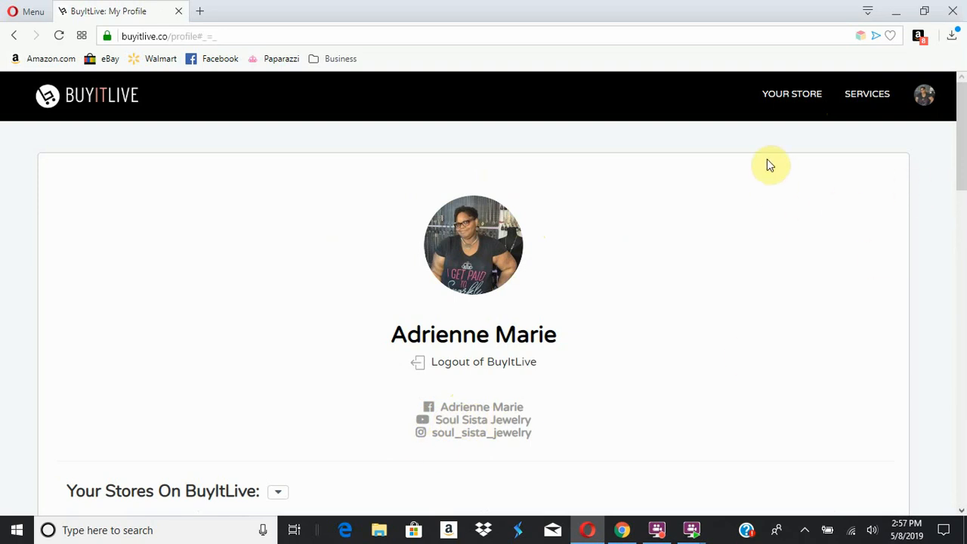
pyautogui.click(790, 98)
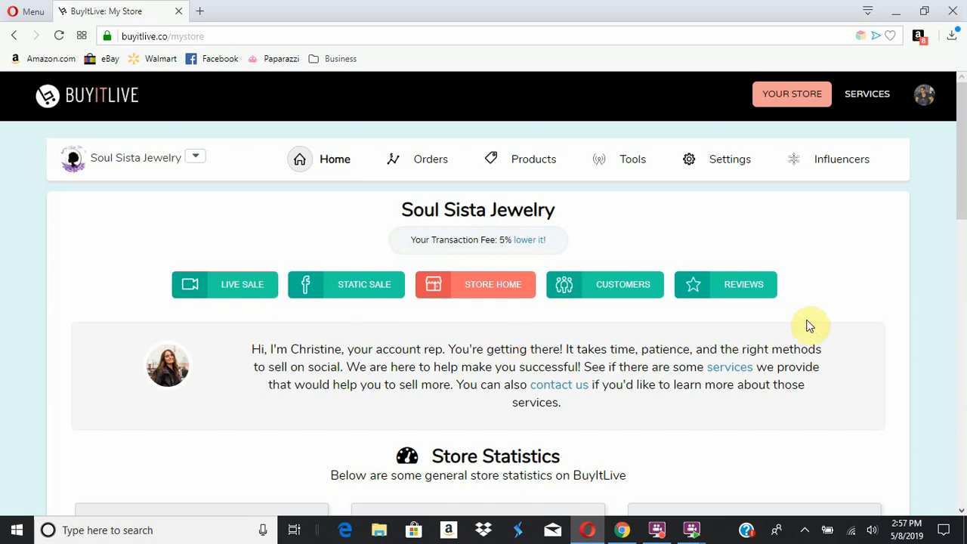
# Examine the store statistics and the list of current sales on the Soul Sista Jewelry dashboard
pyautogui.scroll(-3, 810, 327)
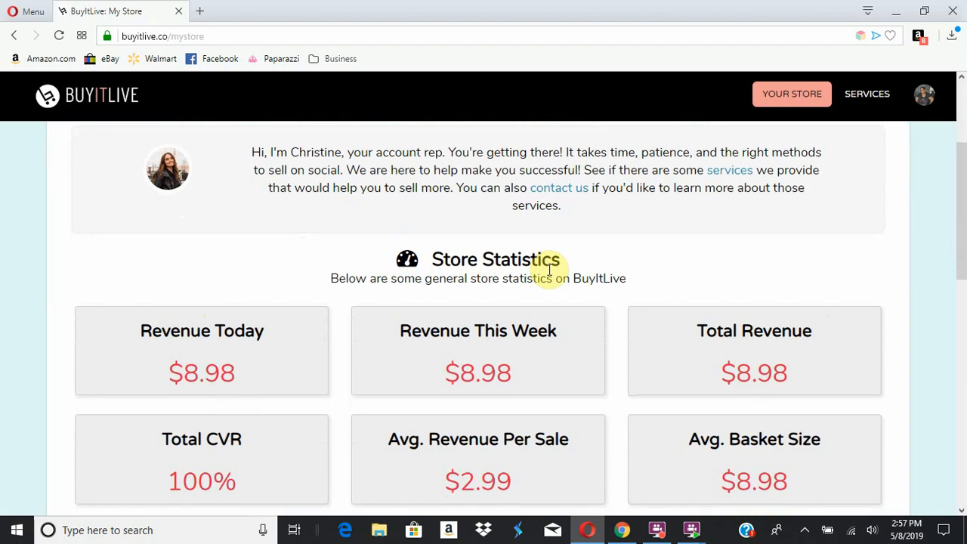
pyautogui.scroll(-7, 549, 268)
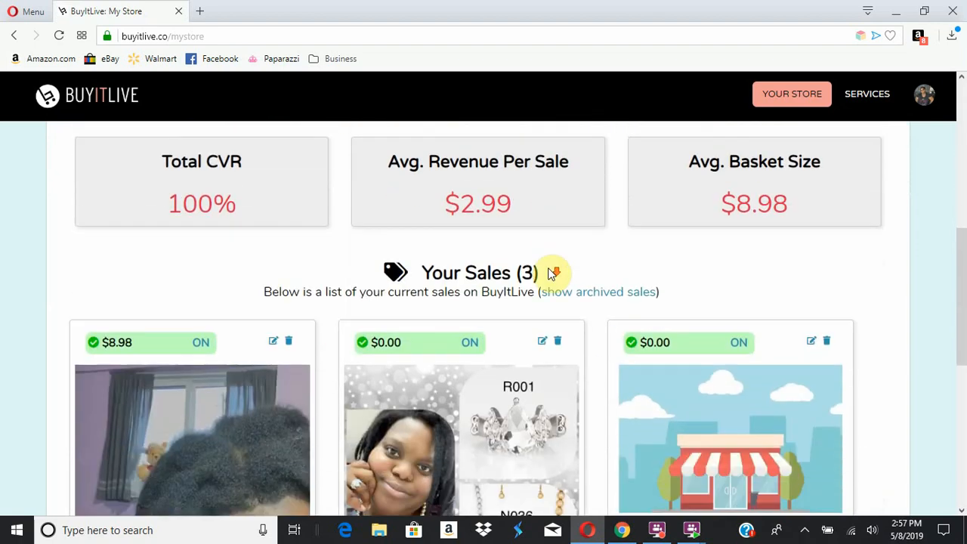
pyautogui.scroll(2, 550, 270)
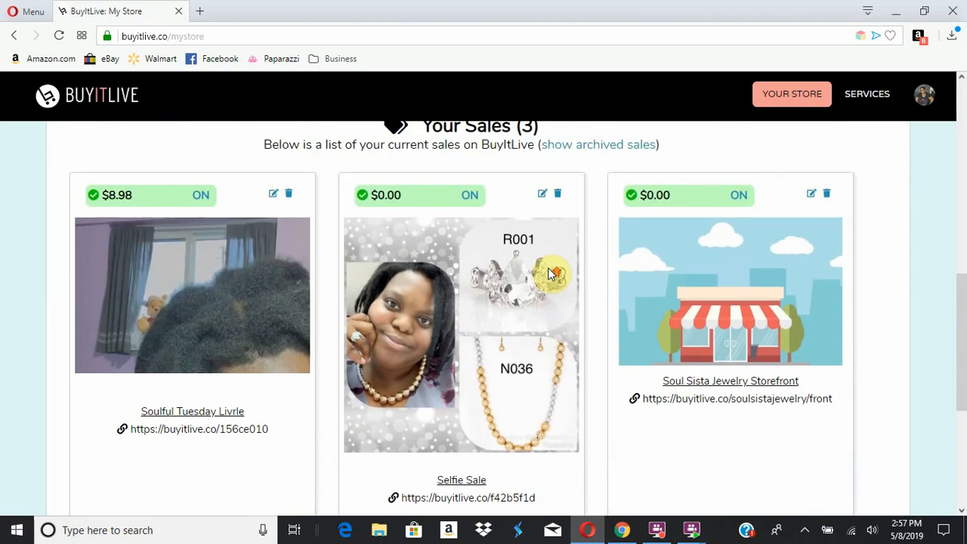
pyautogui.scroll(-1, 557, 271)
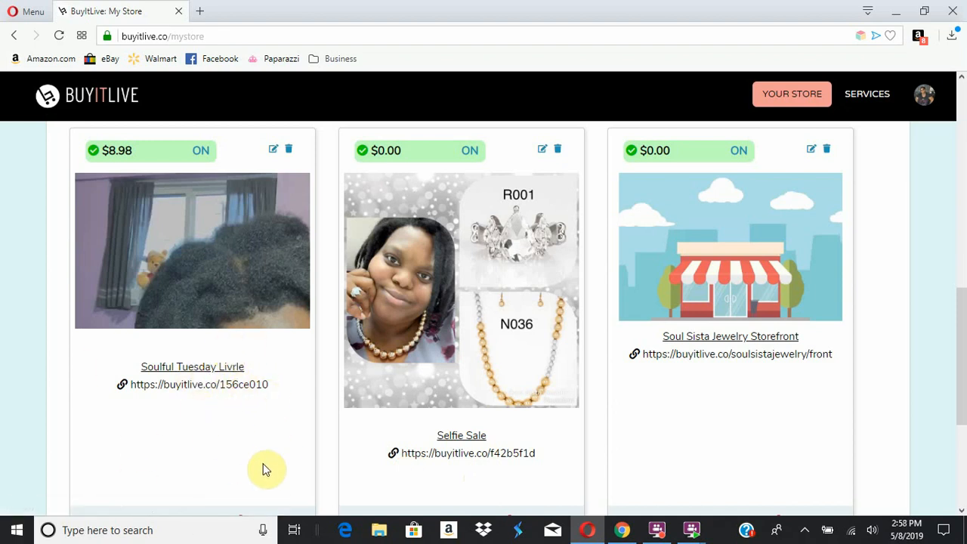
pyautogui.scroll(-3, 263, 469)
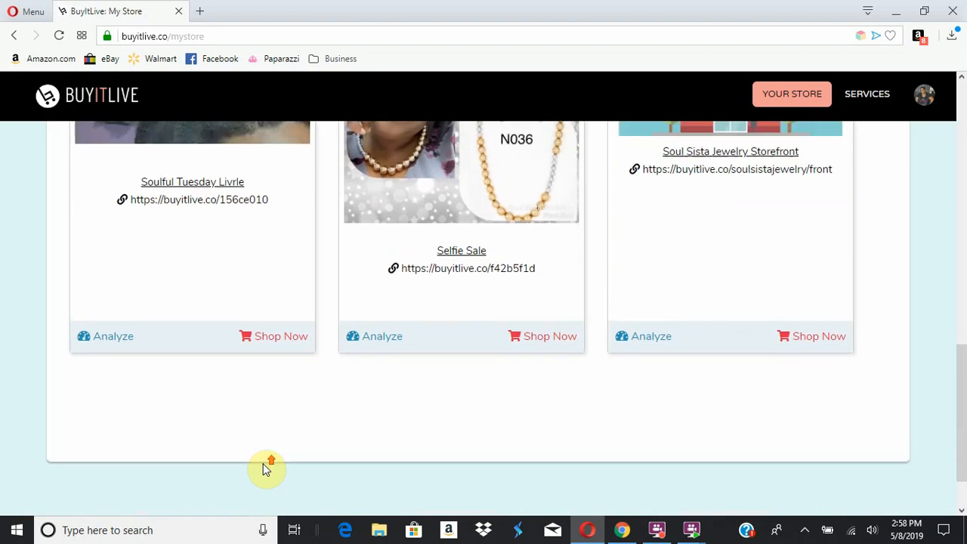
pyautogui.scroll(5, 262, 469)
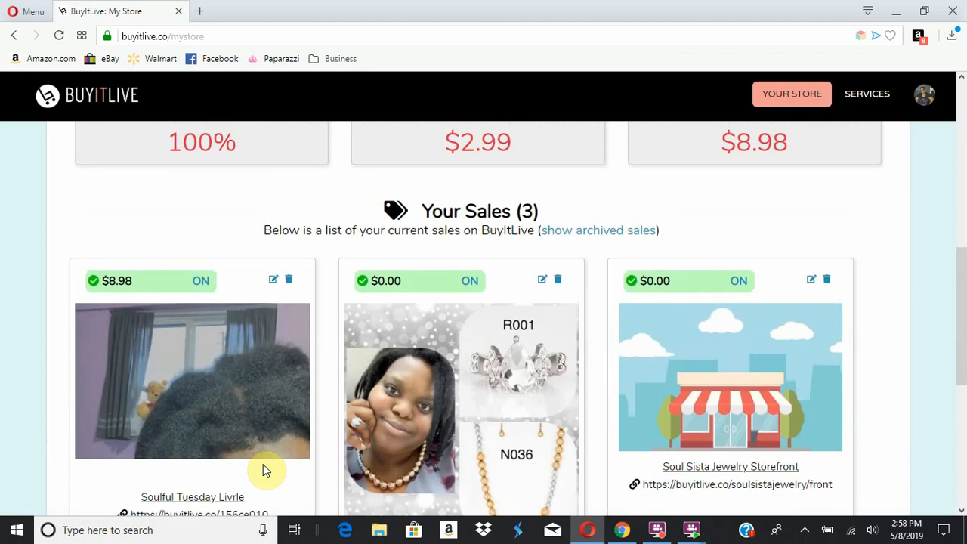
pyautogui.scroll(8, 263, 470)
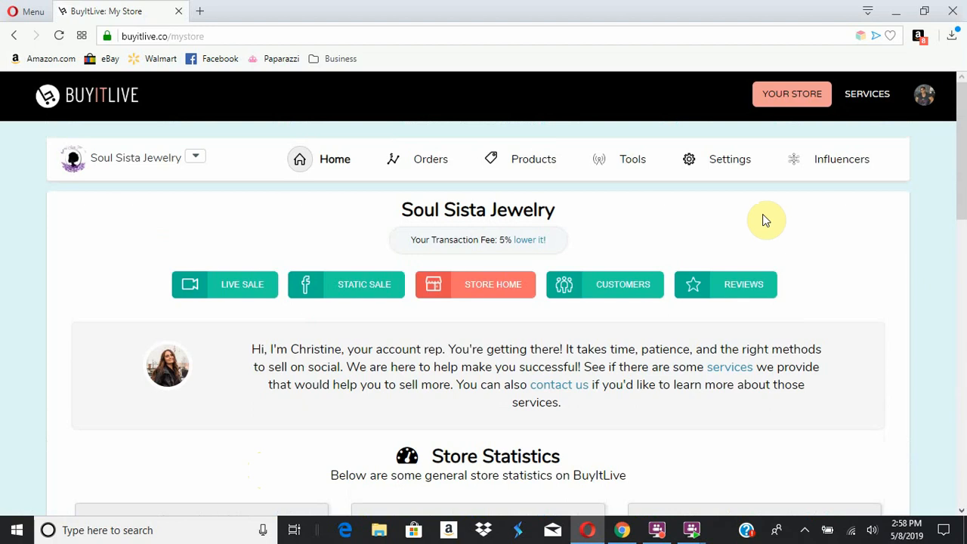
# Open the store settings and view the BuyItLive Home Page link in a new tab
pyautogui.click(725, 171)
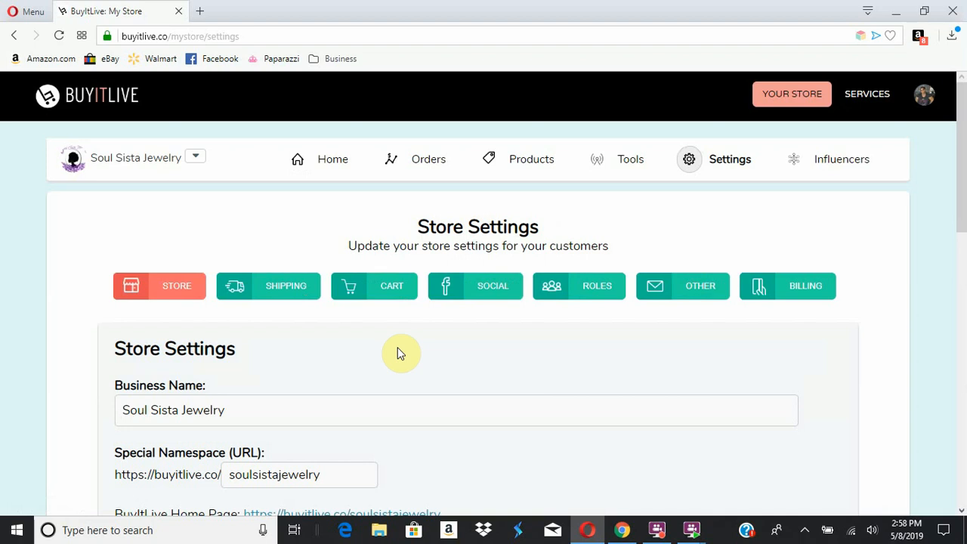
pyautogui.scroll(-3, 402, 353)
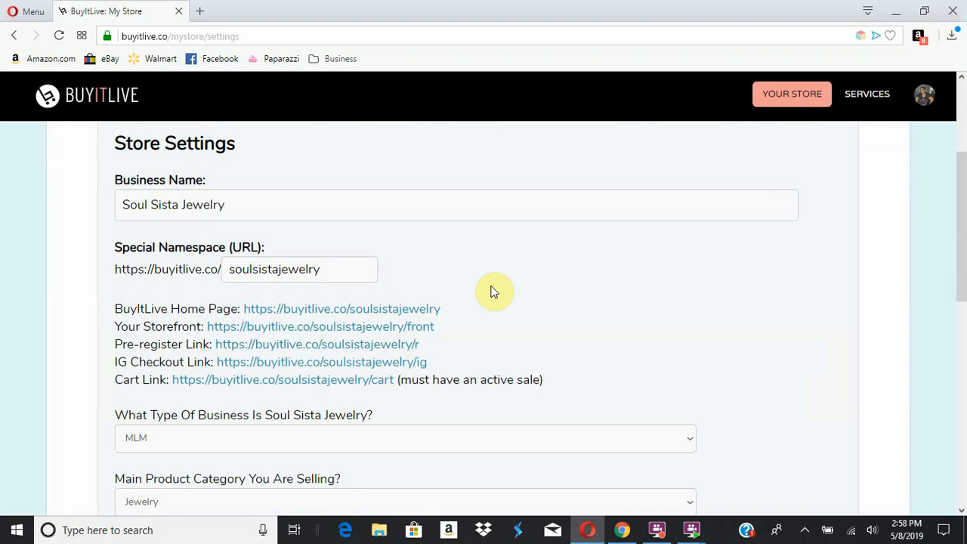
pyautogui.rightClick(430, 302)
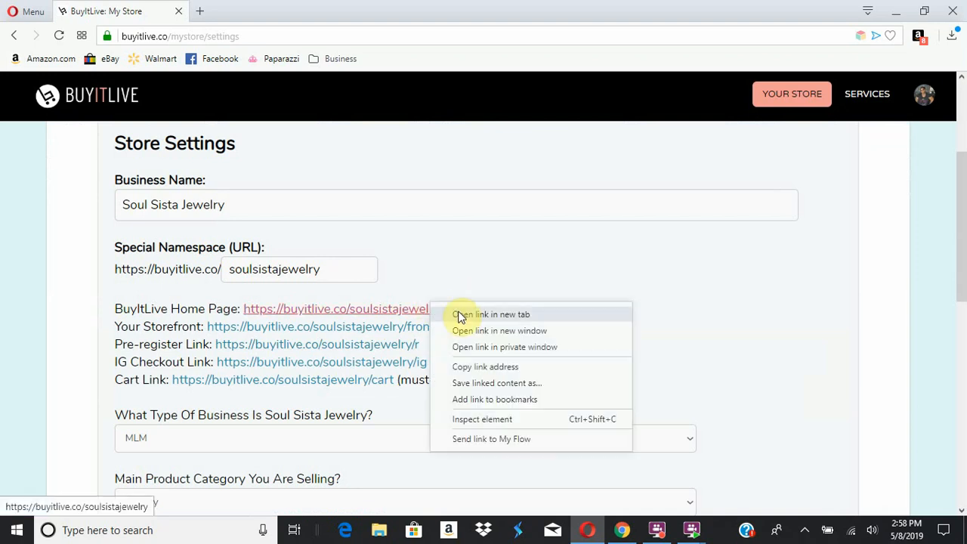
pyautogui.click(459, 315)
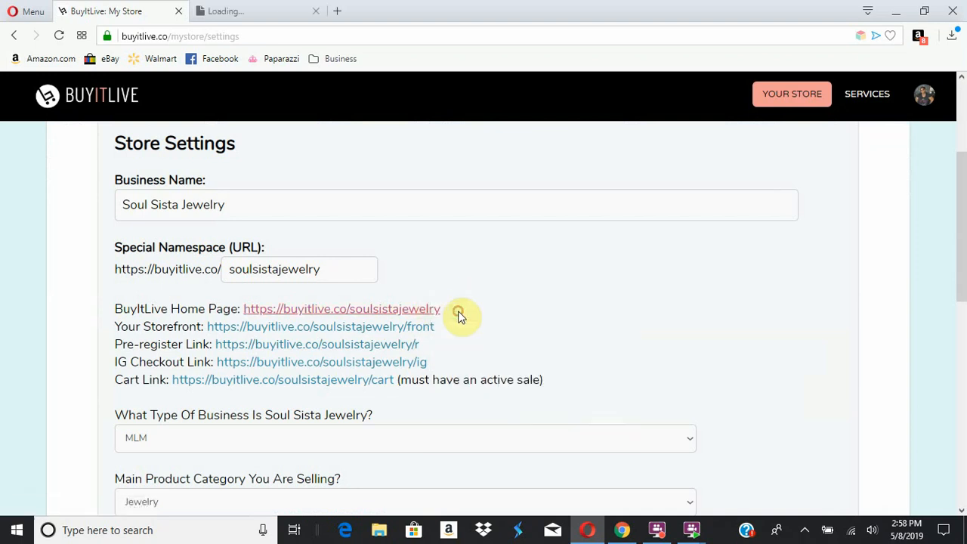
pyautogui.click(244, 11)
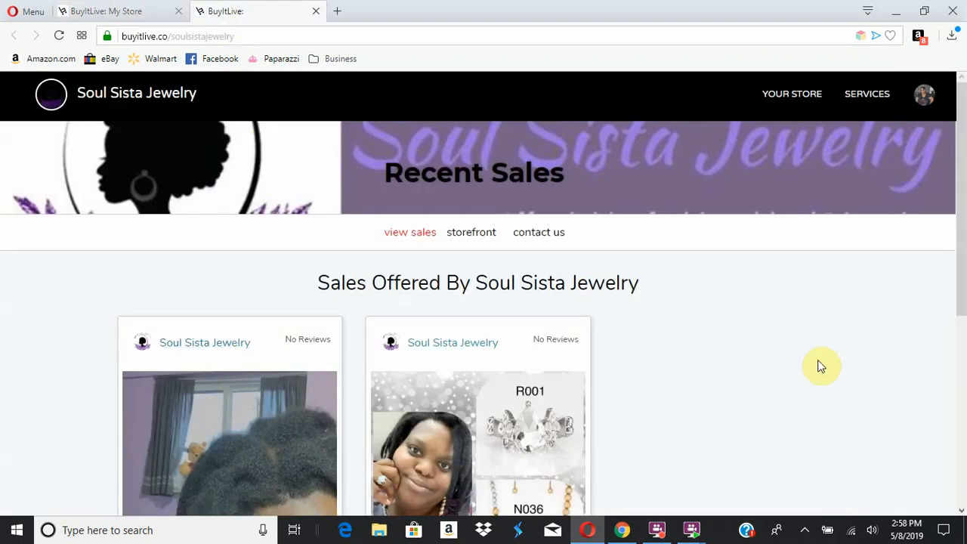
# Look over the sales offered on the public store home page and close its tab
pyautogui.scroll(-5, 821, 365)
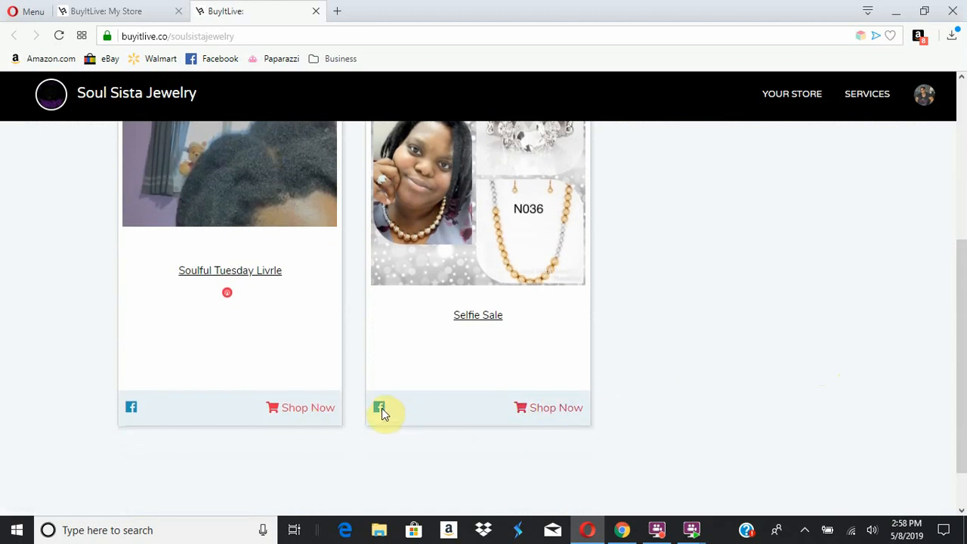
pyautogui.scroll(4, 654, 389)
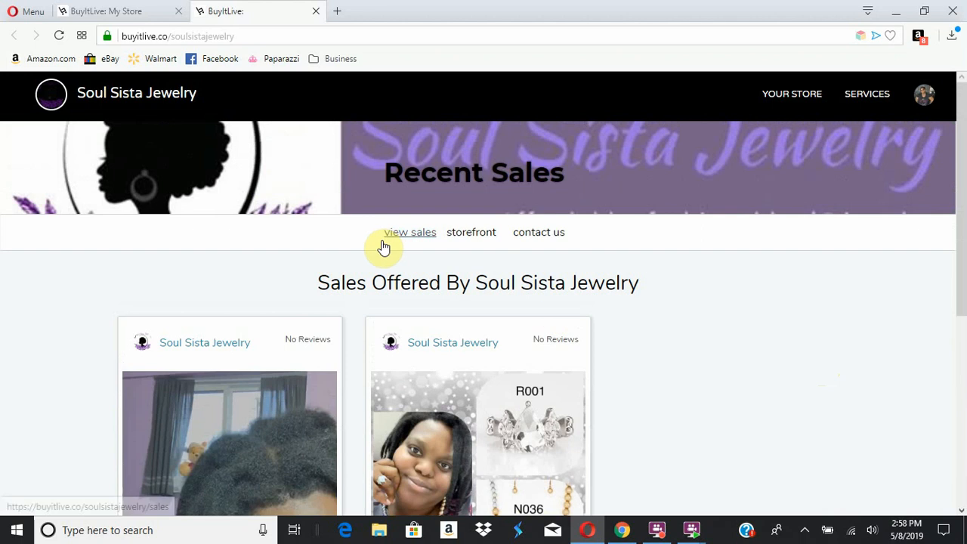
pyautogui.click(316, 11)
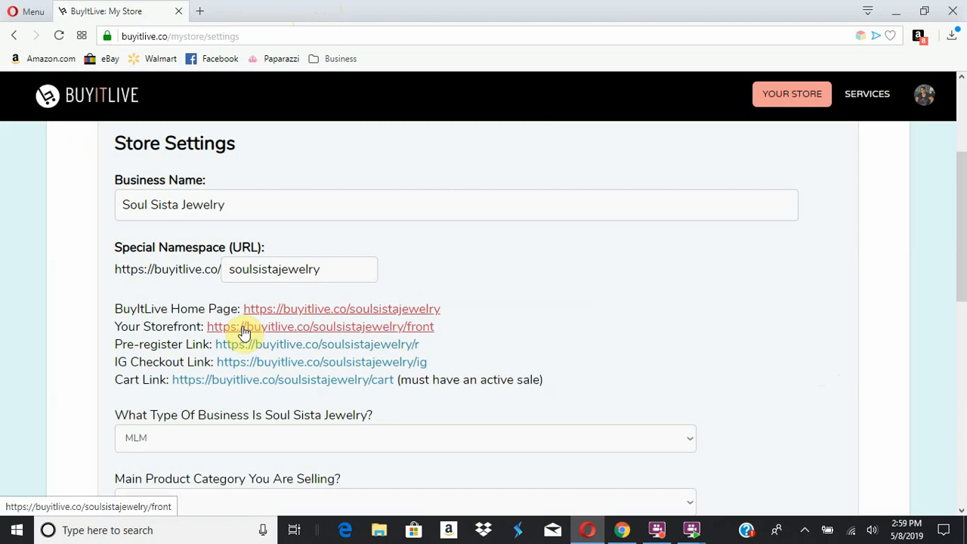
# Open the storefront link, look through its products and full category list, and return to the store settings
pyautogui.click(243, 327)
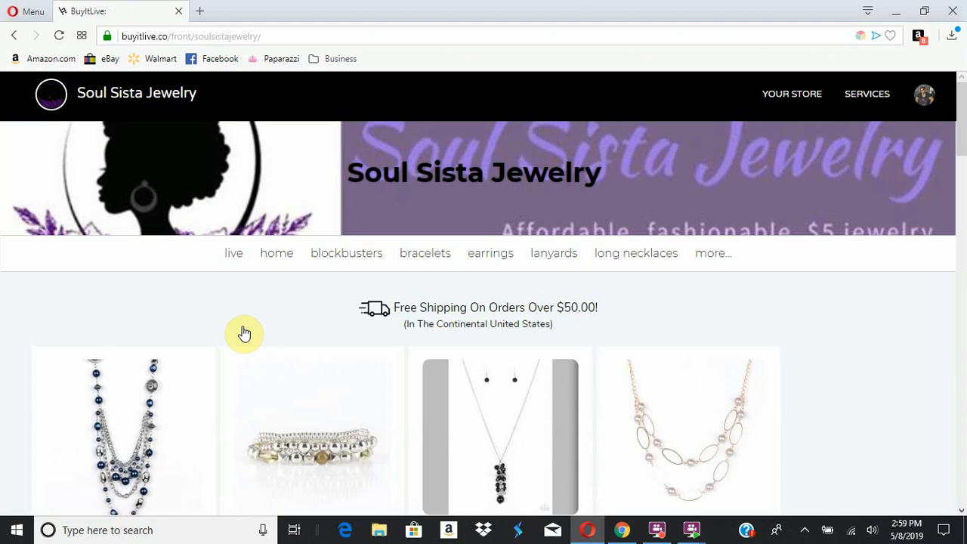
pyautogui.scroll(-10, 244, 333)
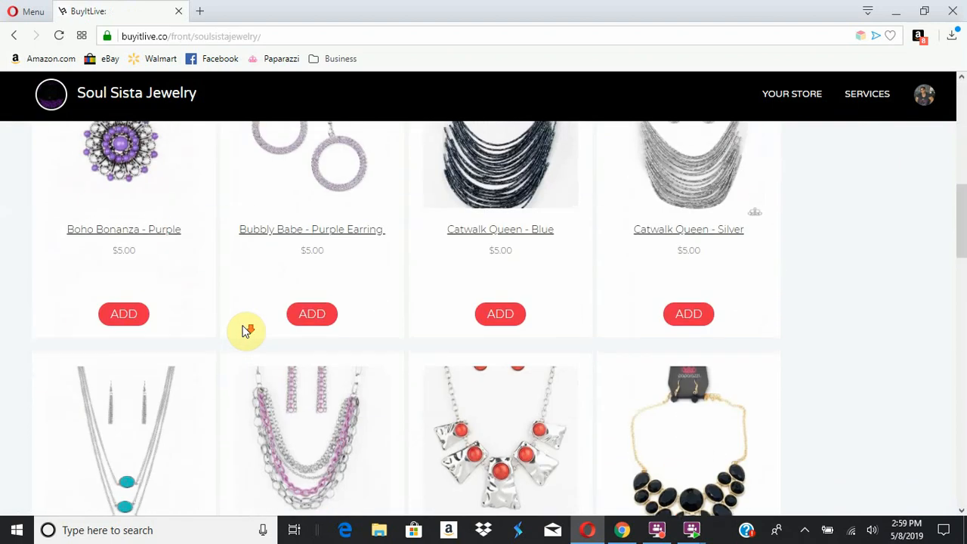
pyautogui.scroll(-5, 247, 330)
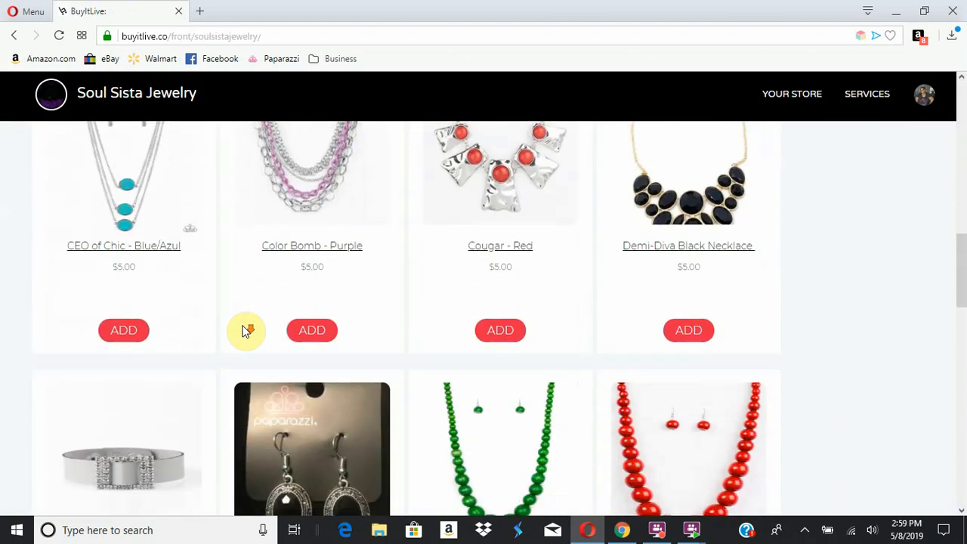
pyautogui.scroll(-3, 247, 330)
pyautogui.scroll(8, 869, 300)
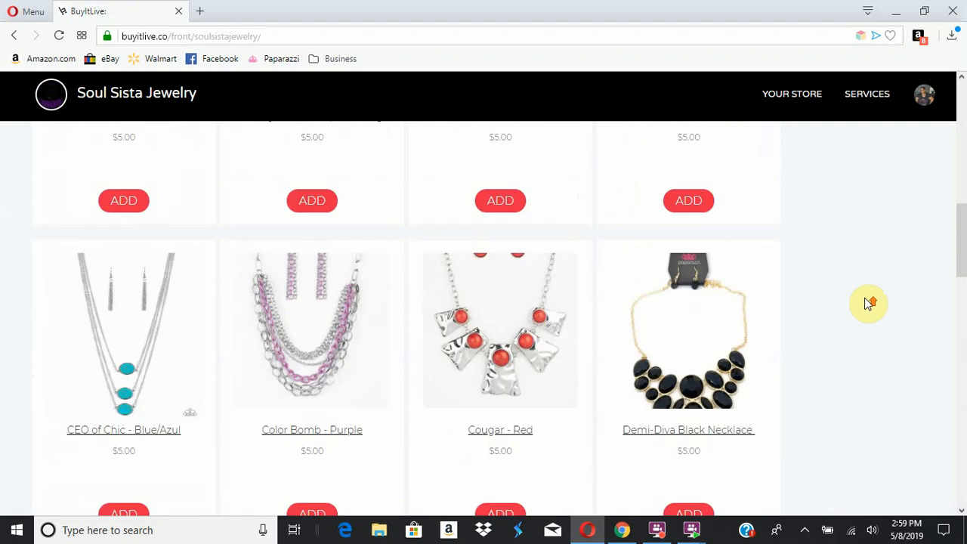
pyautogui.scroll(15, 869, 303)
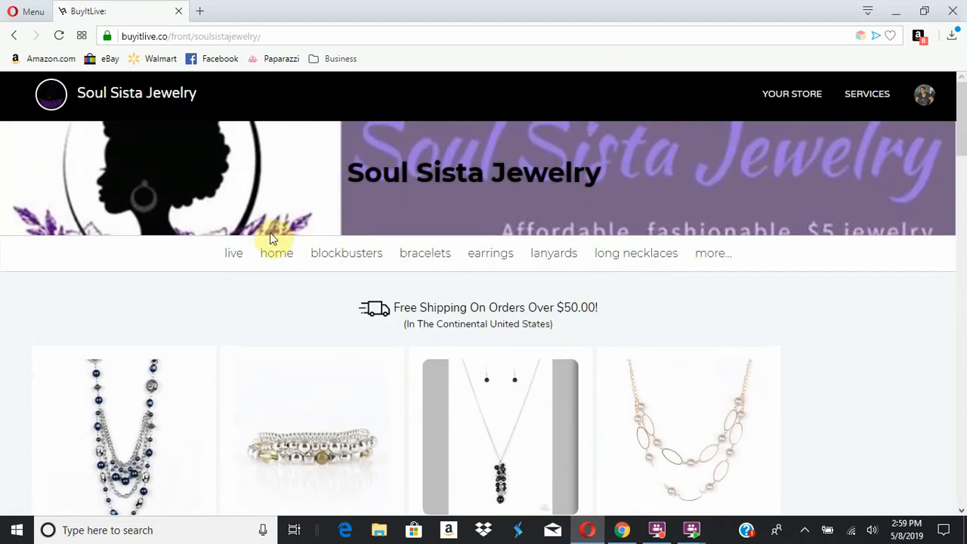
pyautogui.click(702, 257)
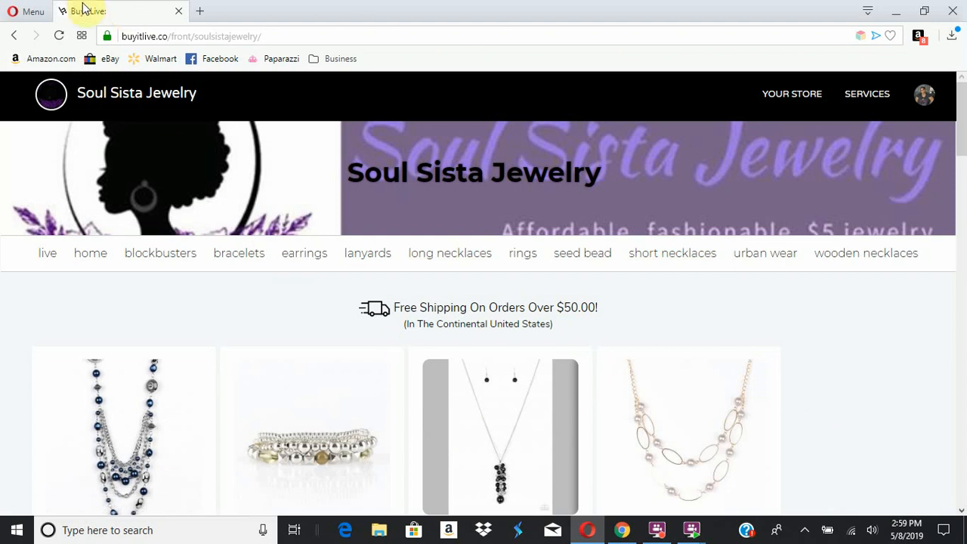
pyautogui.click(14, 38)
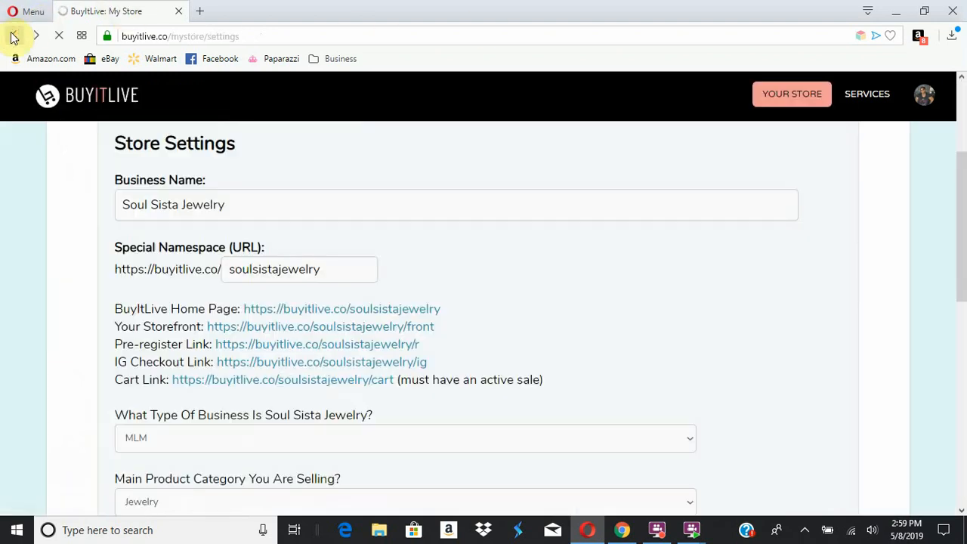
# Open the pre-register link, look over its contact and billing/shipping address form, and return to the store settings
pyautogui.click(240, 351)
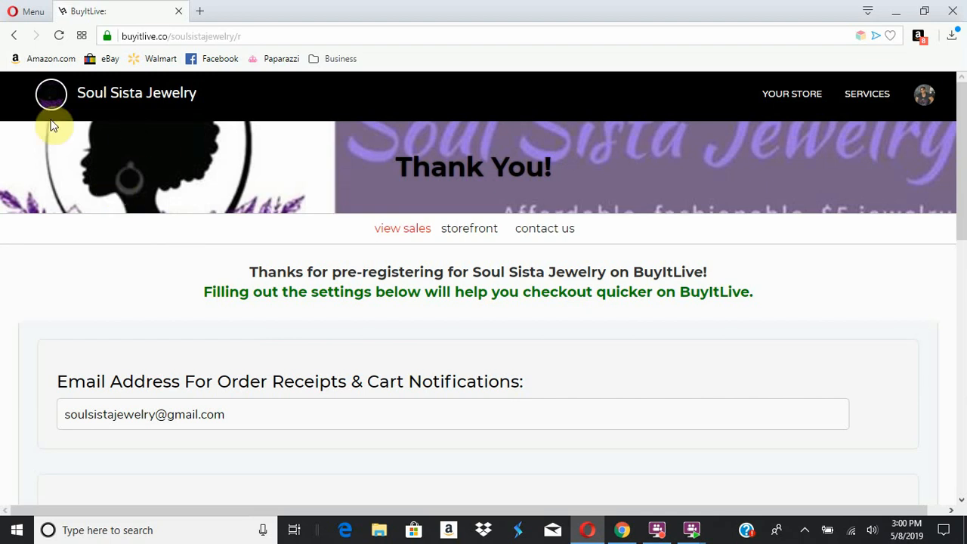
pyautogui.scroll(-2, 83, 292)
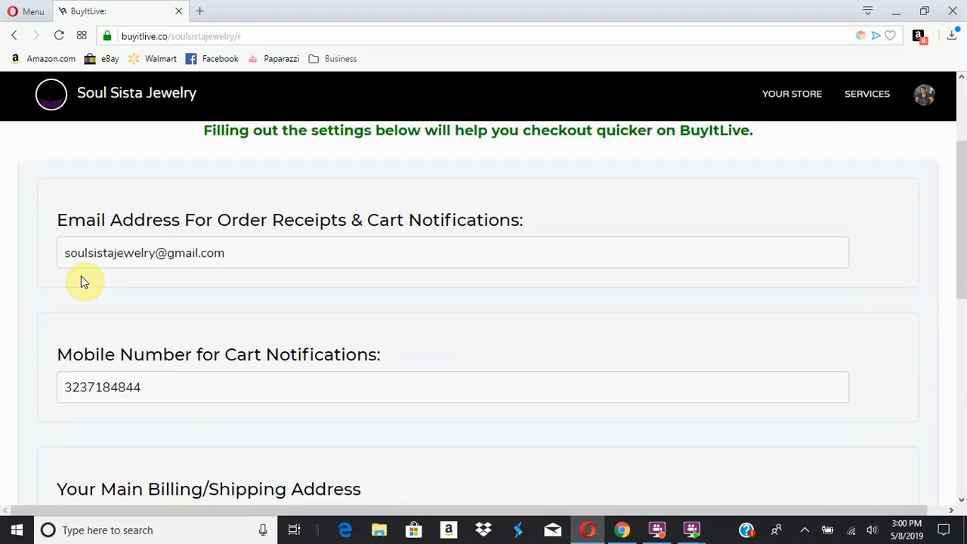
pyautogui.scroll(-2, 84, 281)
pyautogui.scroll(-3, 83, 281)
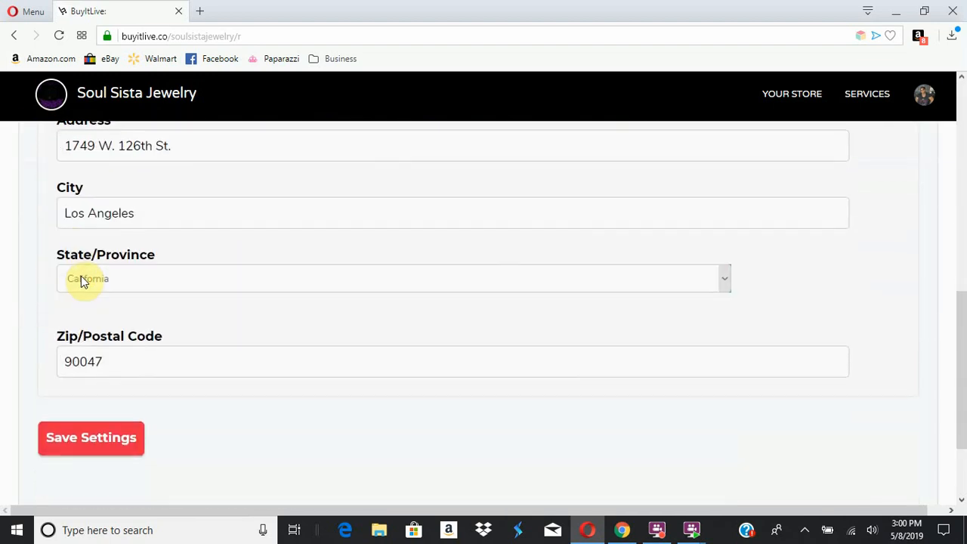
pyautogui.scroll(7, 83, 280)
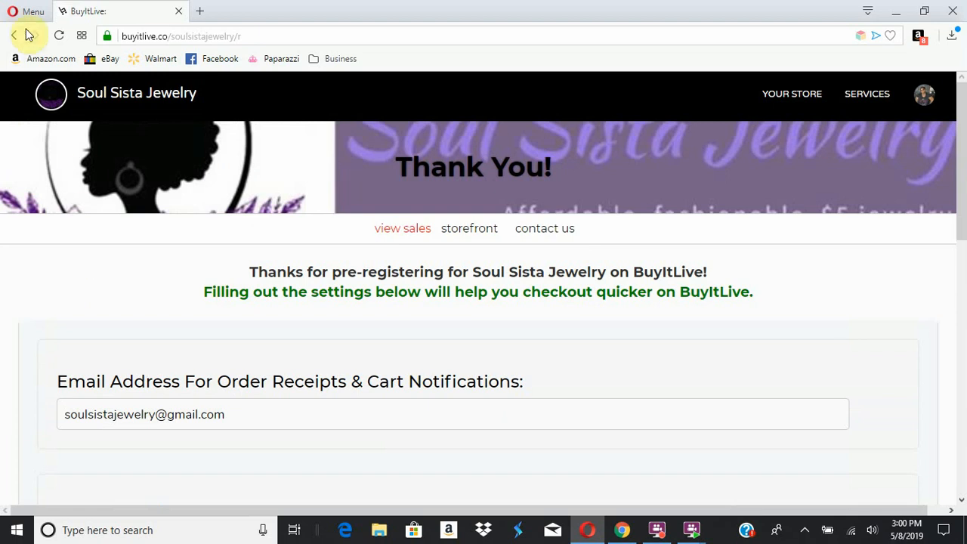
pyautogui.click(14, 35)
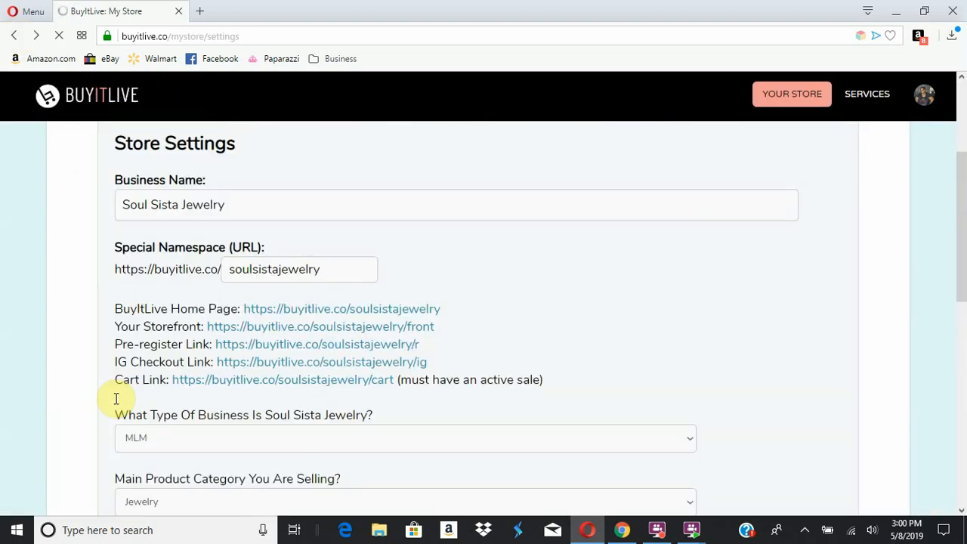
# Open the IG Checkout link, look over the page it leads to, and return to the store settings
pyautogui.click(272, 364)
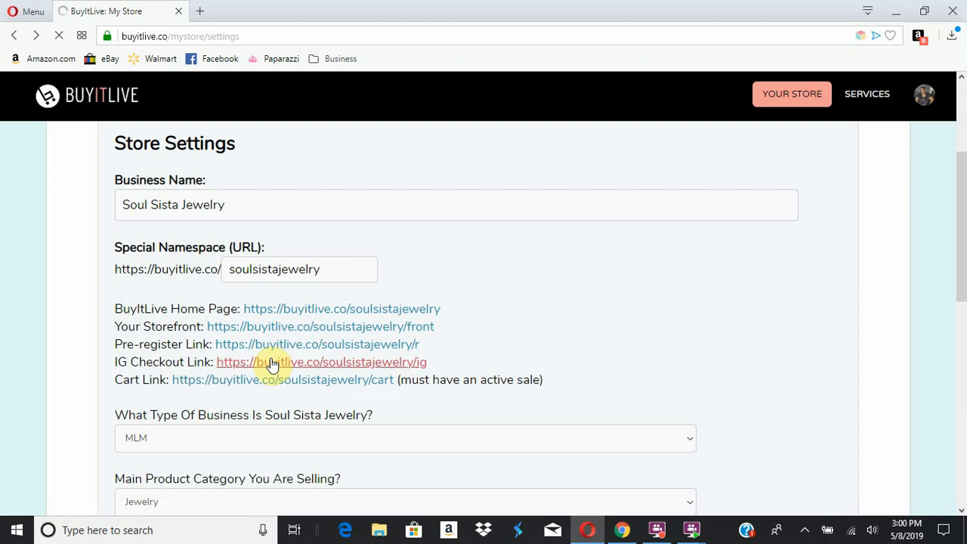
pyautogui.scroll(-4, 478, 385)
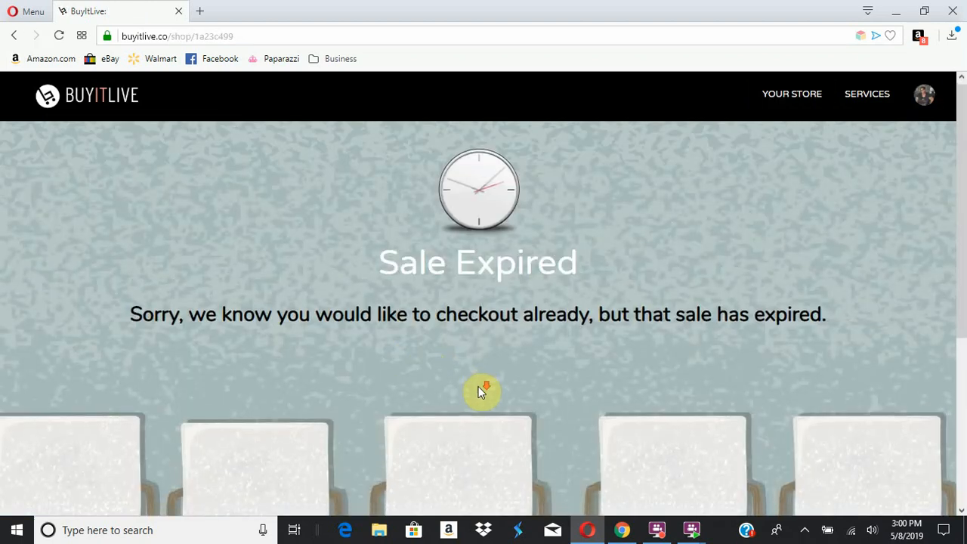
pyautogui.scroll(1, 478, 386)
pyautogui.scroll(3, 478, 386)
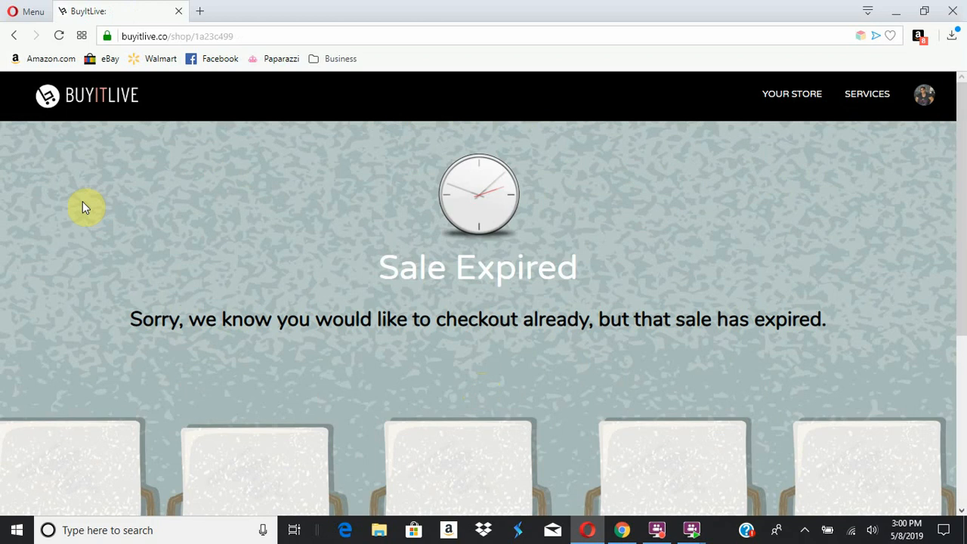
pyautogui.click(16, 39)
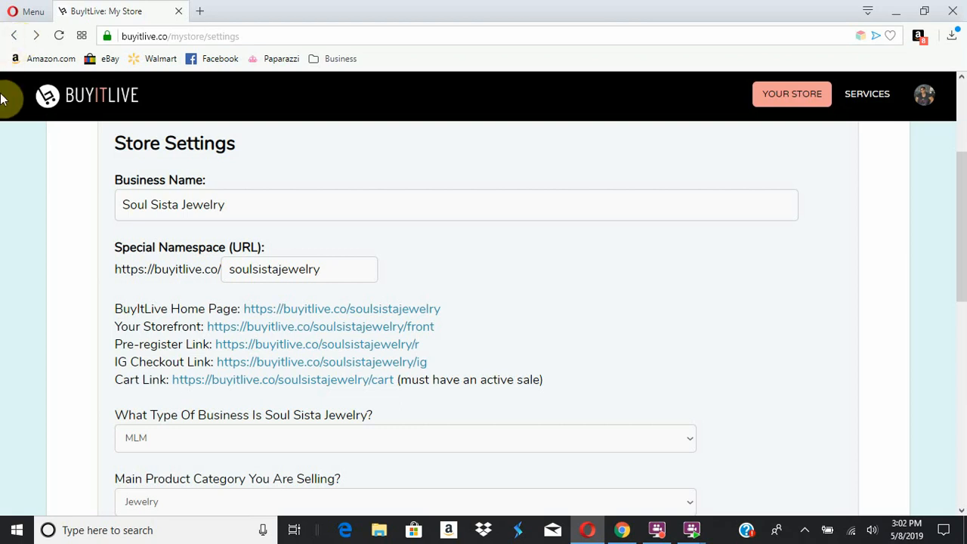
# Open the cart link, look through the sale terms and the products offered to claim or reserve, and return to the store settings
pyautogui.click(260, 385)
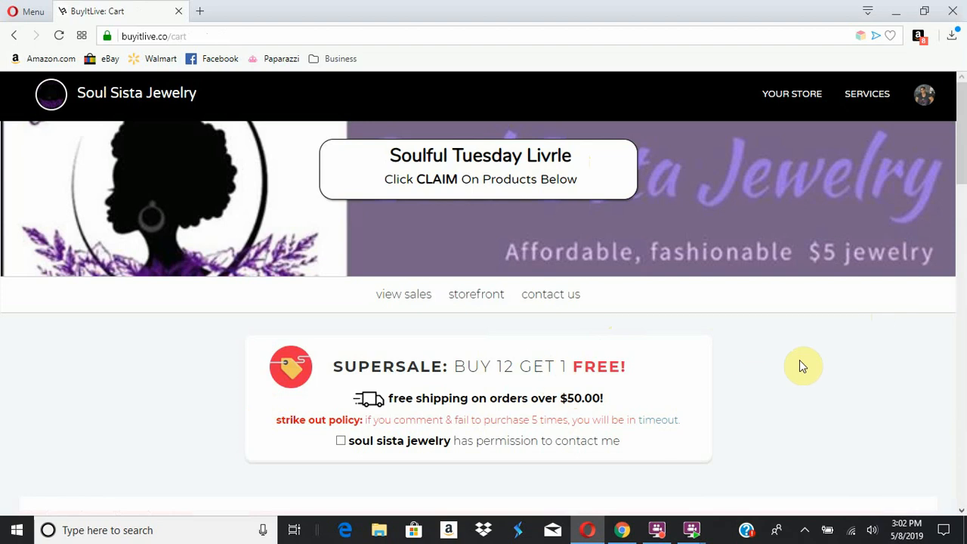
pyautogui.scroll(-6, 799, 365)
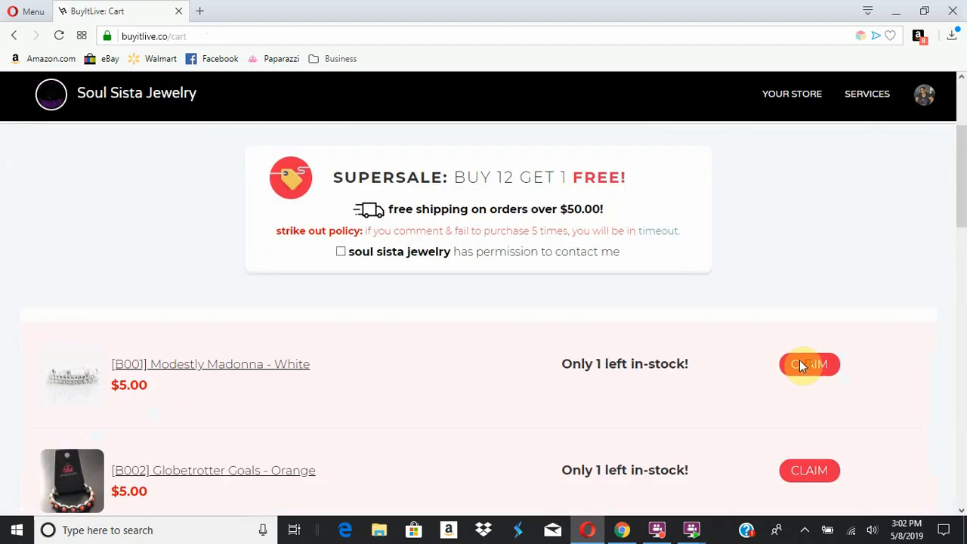
pyautogui.scroll(-10, 486, 333)
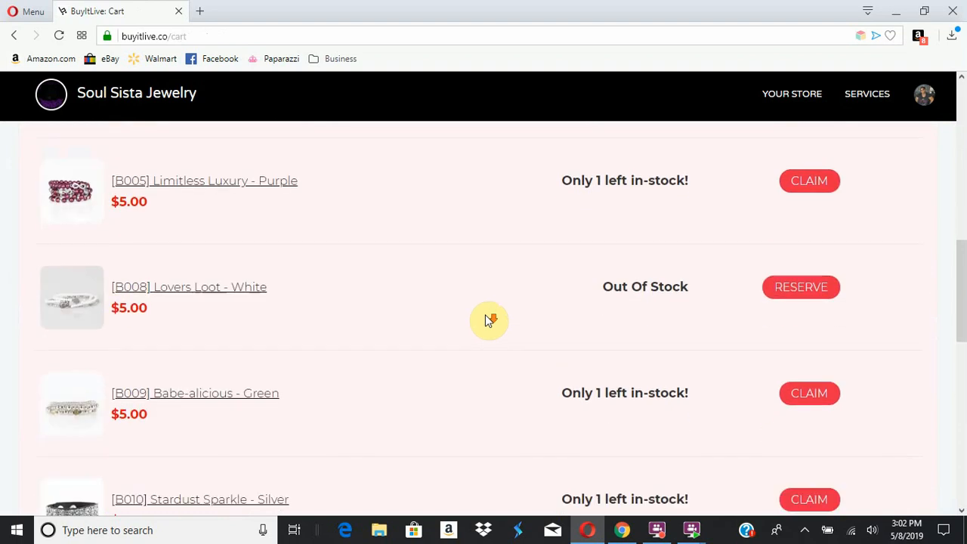
pyautogui.scroll(-6, 488, 319)
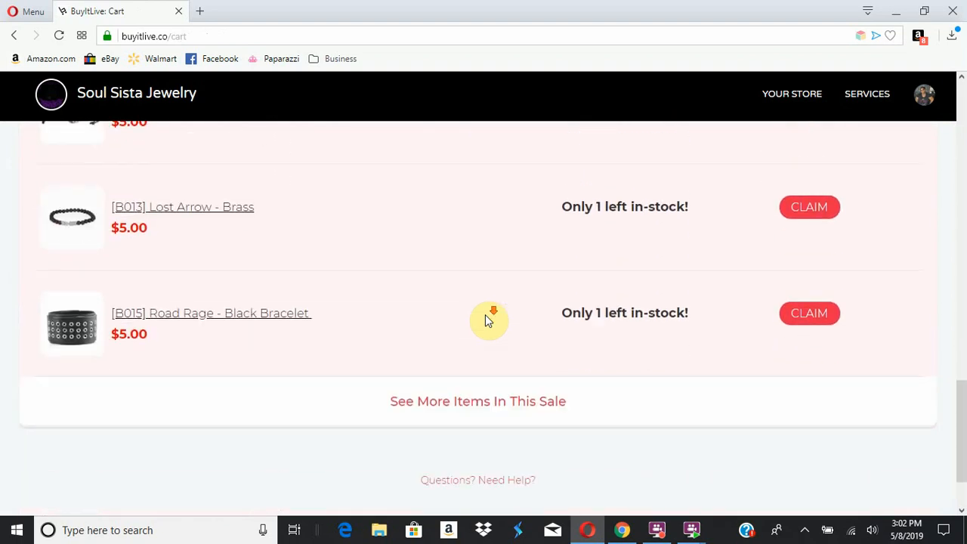
pyautogui.scroll(5, 488, 319)
pyautogui.scroll(8, 490, 320)
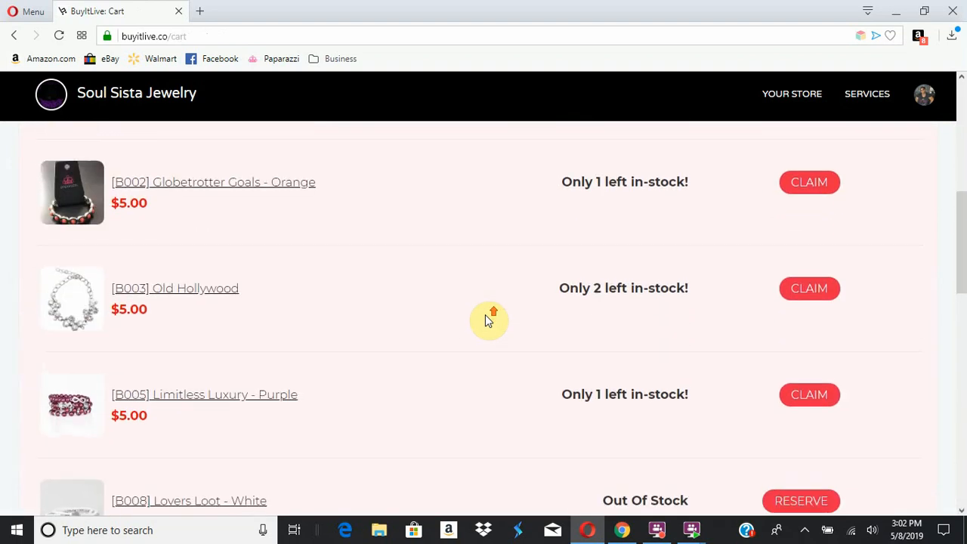
pyautogui.scroll(-3, 485, 319)
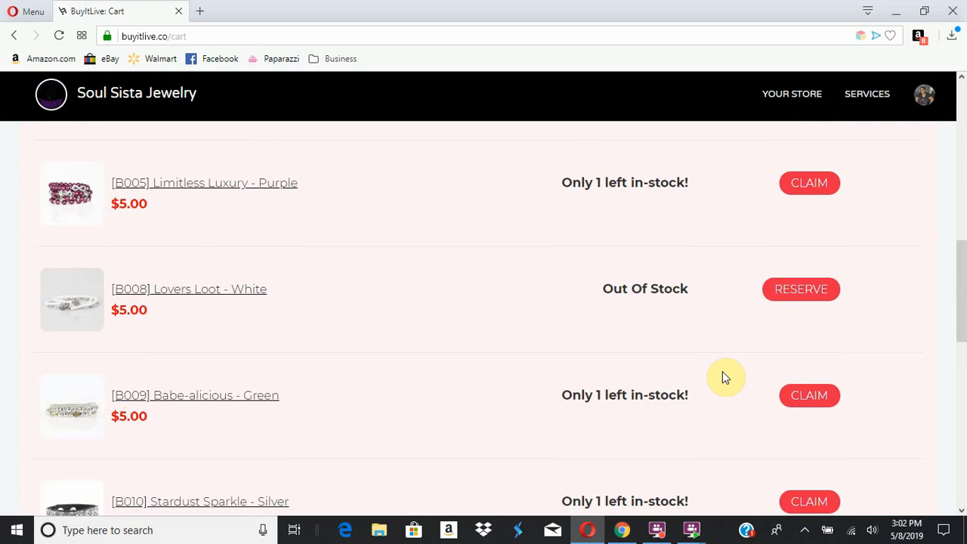
pyautogui.scroll(3, 722, 371)
pyautogui.scroll(-3, 722, 371)
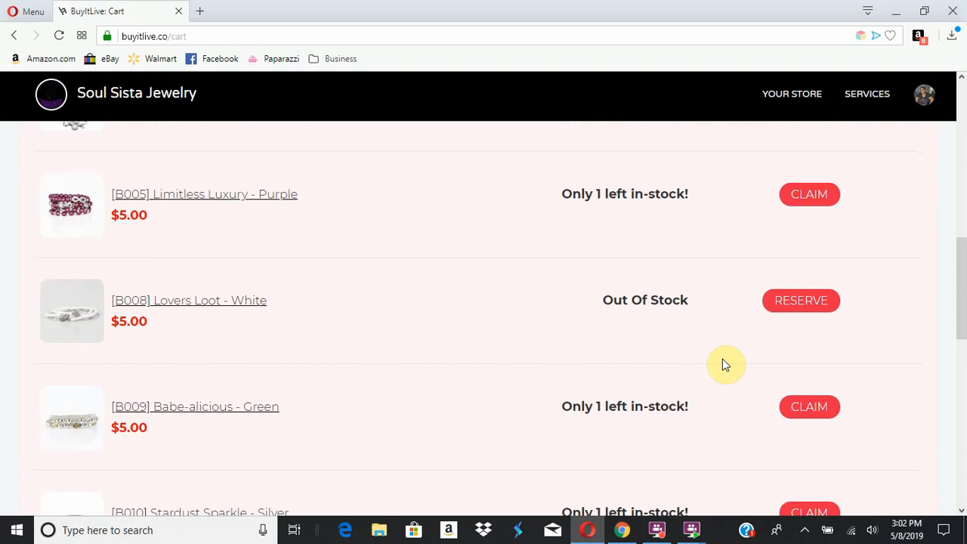
pyautogui.scroll(10, 723, 365)
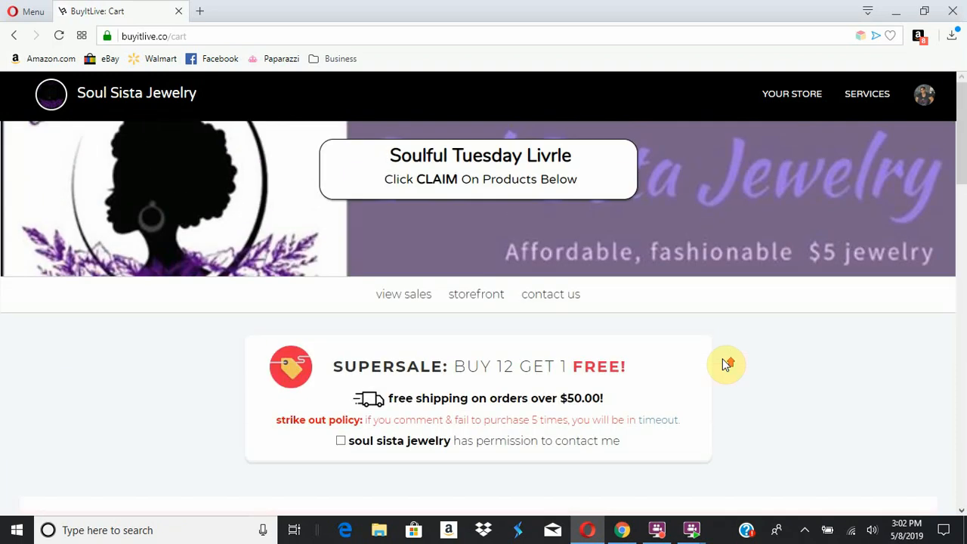
pyautogui.click(18, 38)
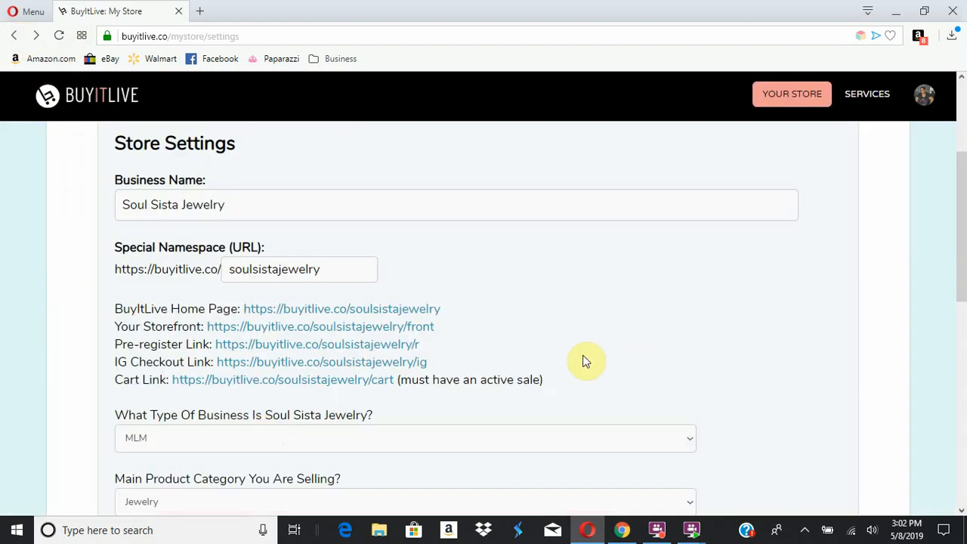
# Review the business type, product category, contact and pick-up address fields in the remaining store settings
pyautogui.scroll(-3, 585, 359)
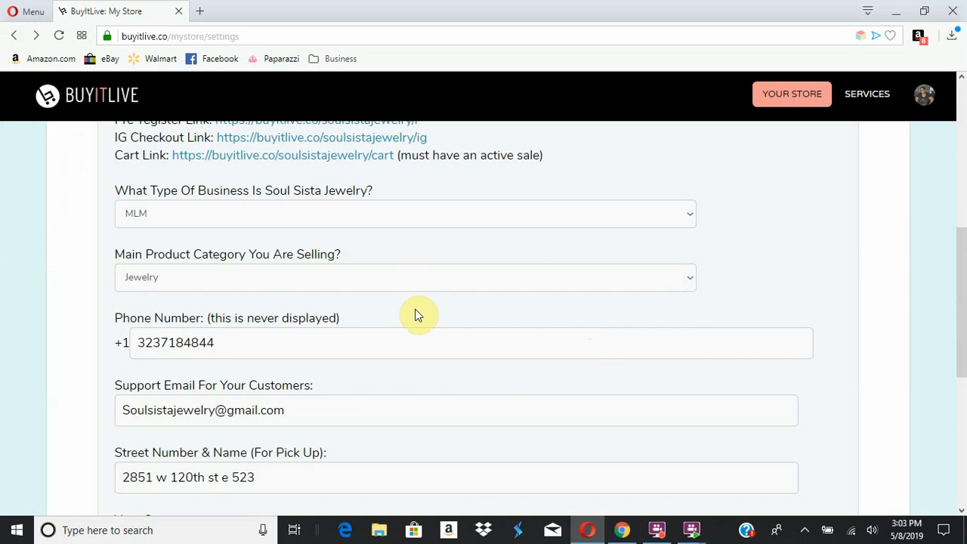
pyautogui.scroll(-3, 418, 314)
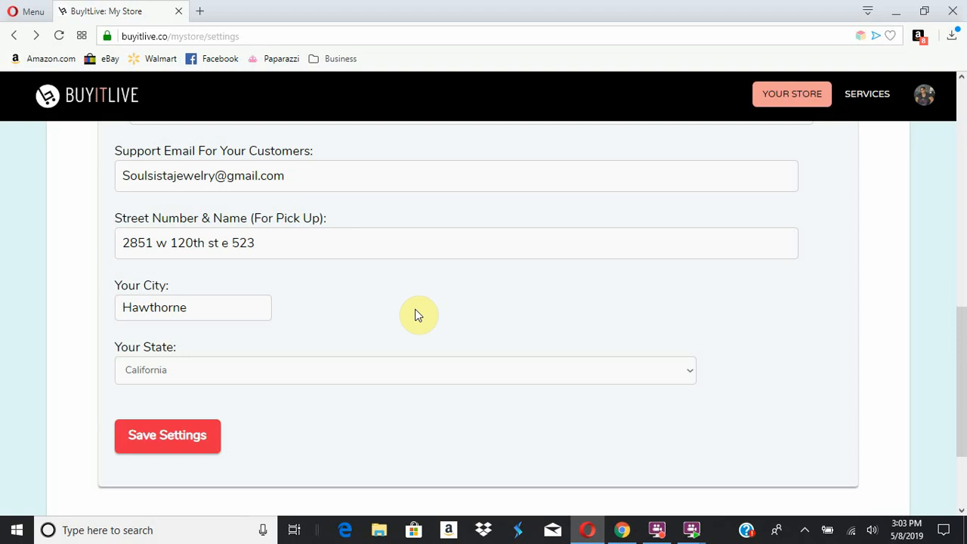
pyautogui.scroll(10, 418, 313)
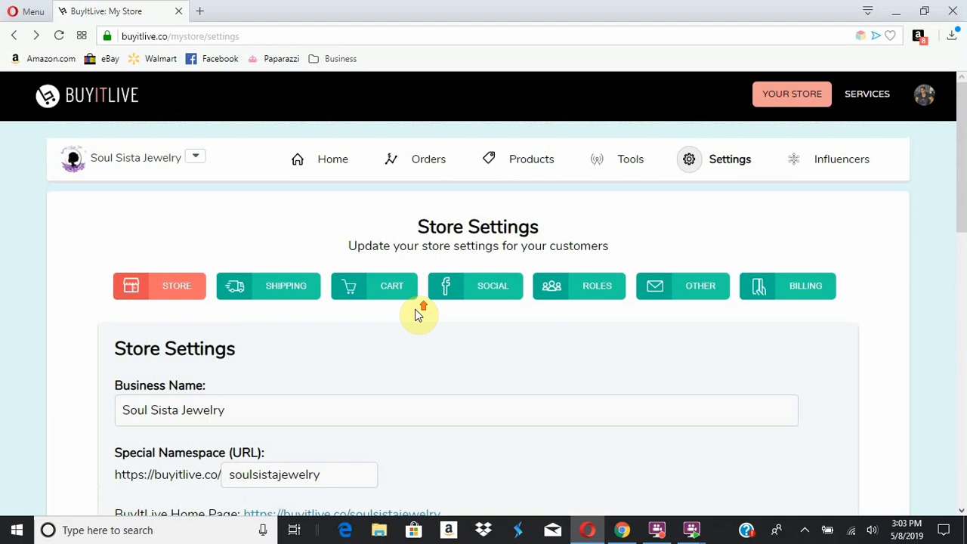
# Open the shipping settings and examine the flat rate options, shipping costs, international rates, carrier, 3PL Central and ShipStation fields
pyautogui.click(275, 288)
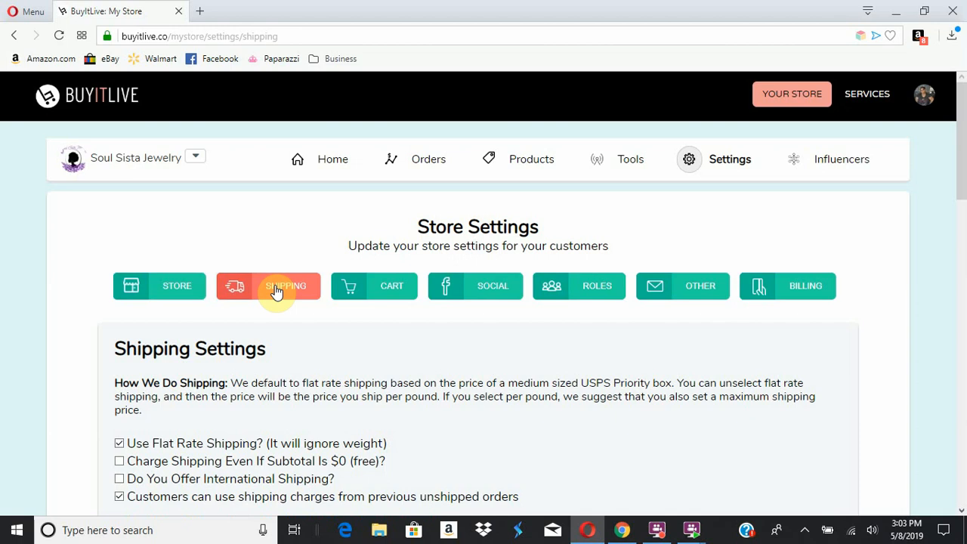
pyautogui.scroll(-4, 353, 365)
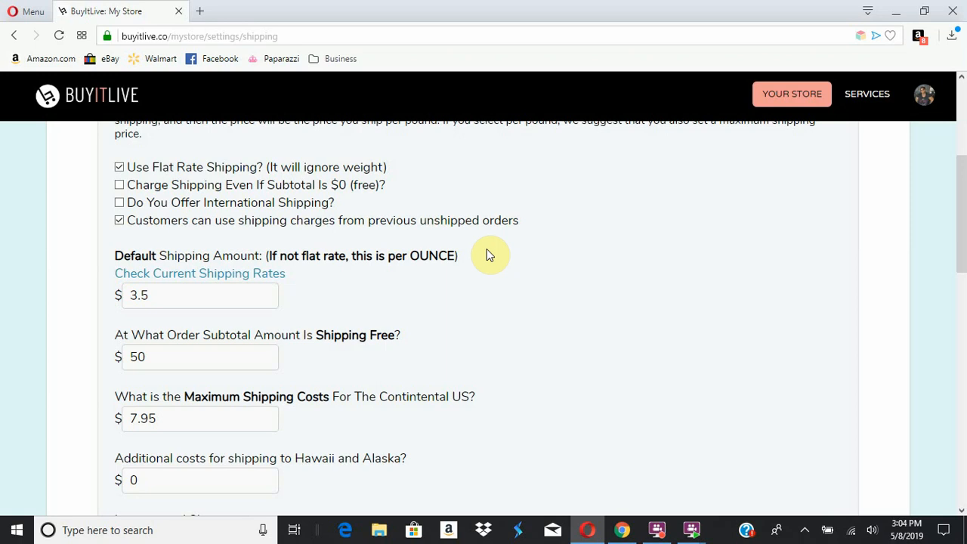
pyautogui.scroll(-2, 488, 252)
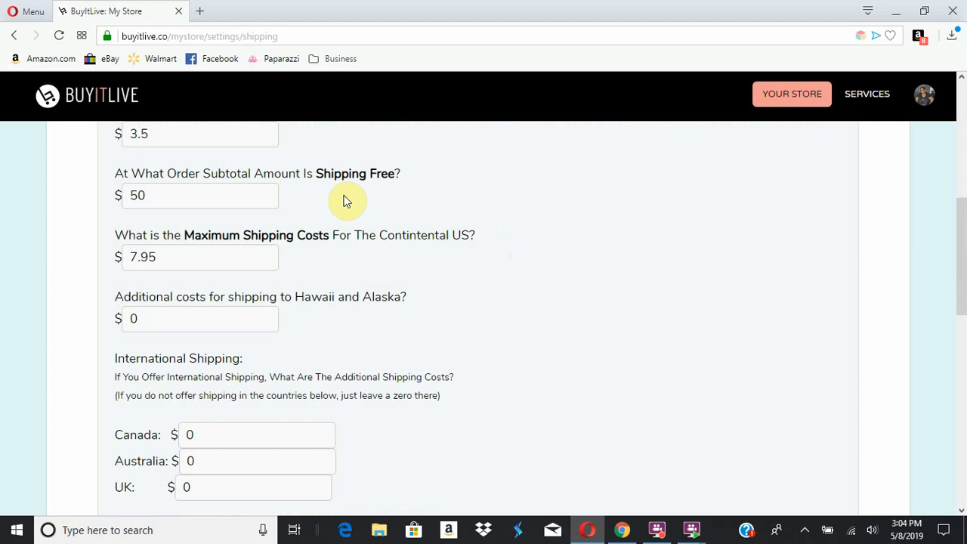
pyautogui.scroll(-1, 339, 177)
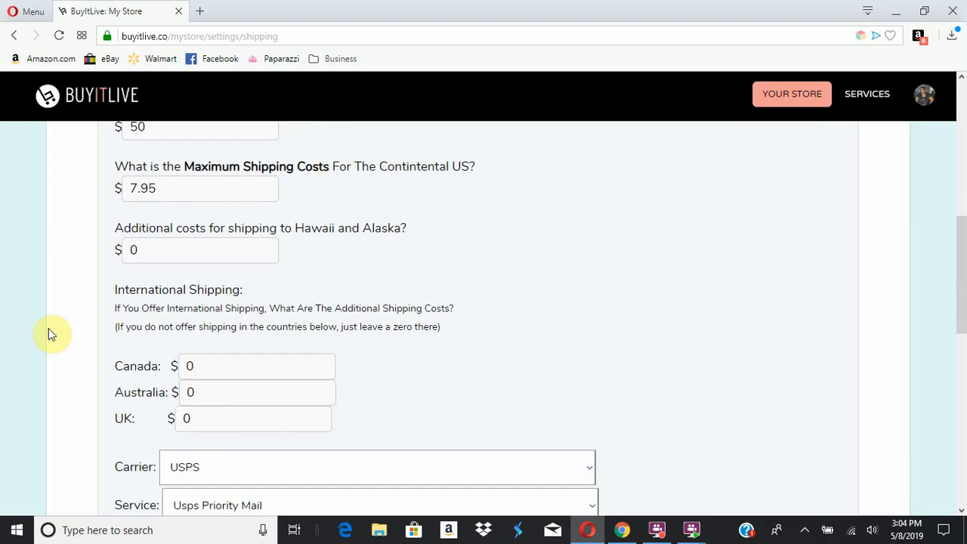
pyautogui.scroll(-3, 338, 340)
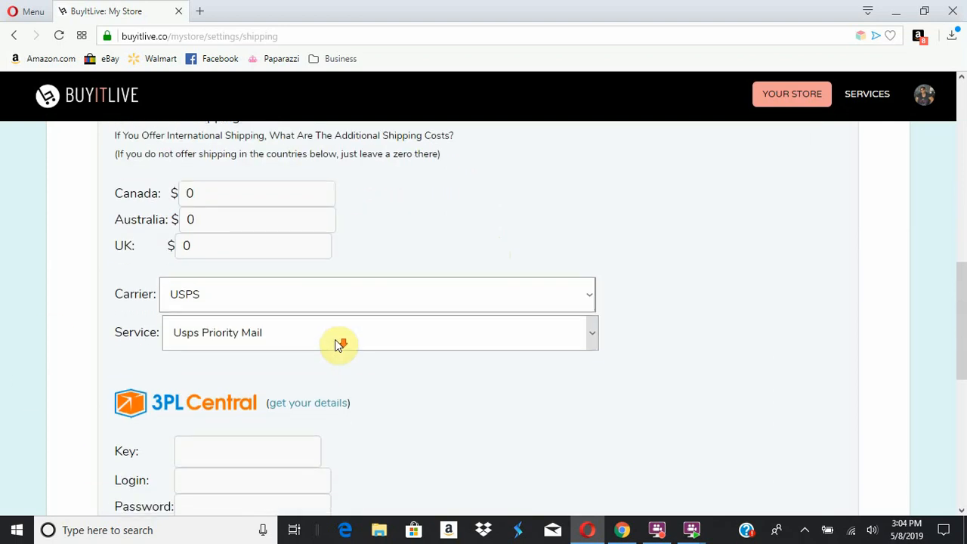
pyautogui.scroll(-3, 435, 416)
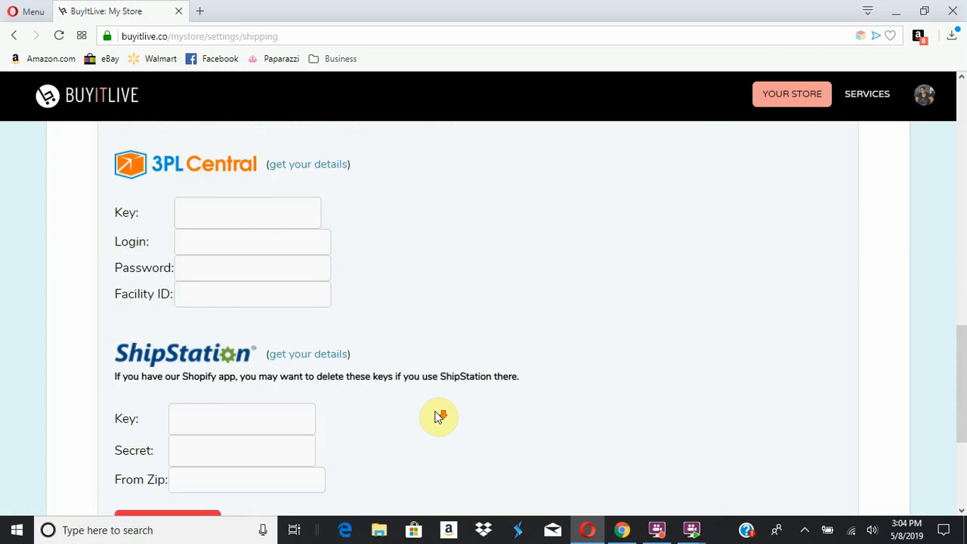
pyautogui.scroll(1, 438, 416)
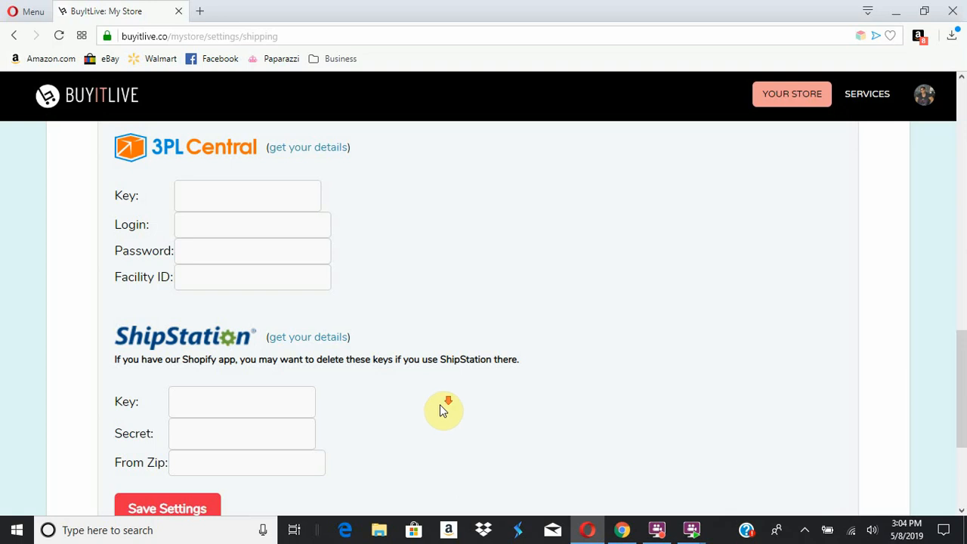
pyautogui.scroll(-1, 438, 408)
pyautogui.scroll(5, 441, 408)
pyautogui.scroll(7, 441, 408)
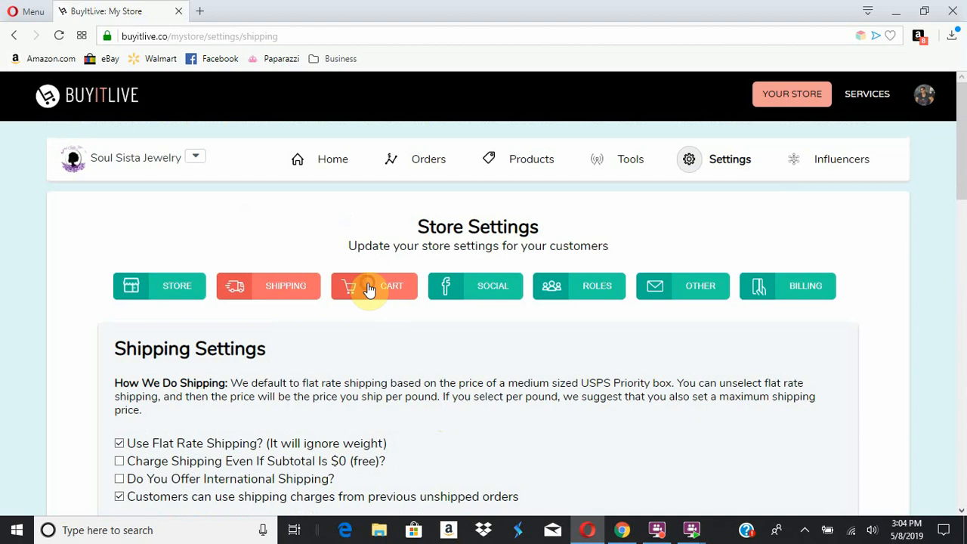
# Open the cart settings and review the price retention, sales tax, phone number, auto-reply, sound matching and strike-out options
pyautogui.click(367, 283)
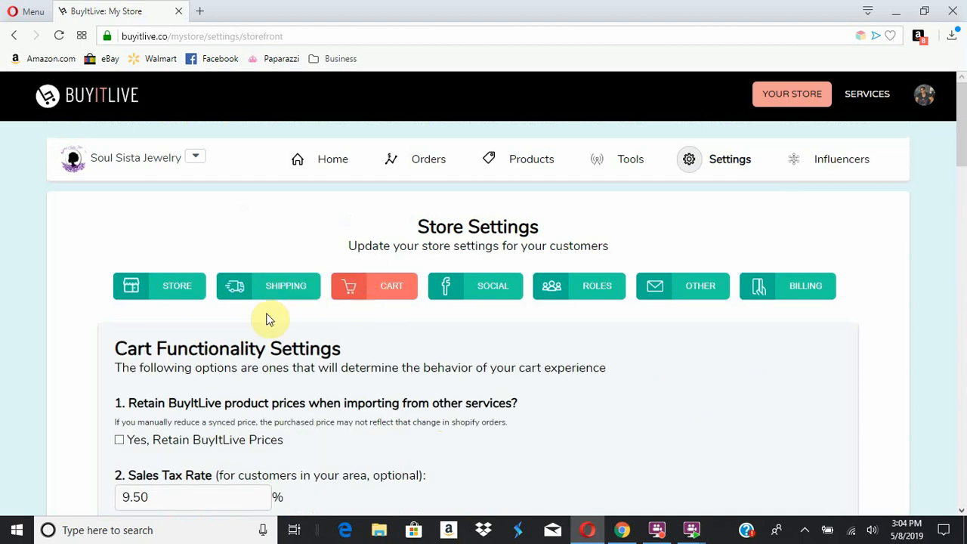
pyautogui.scroll(-3, 453, 350)
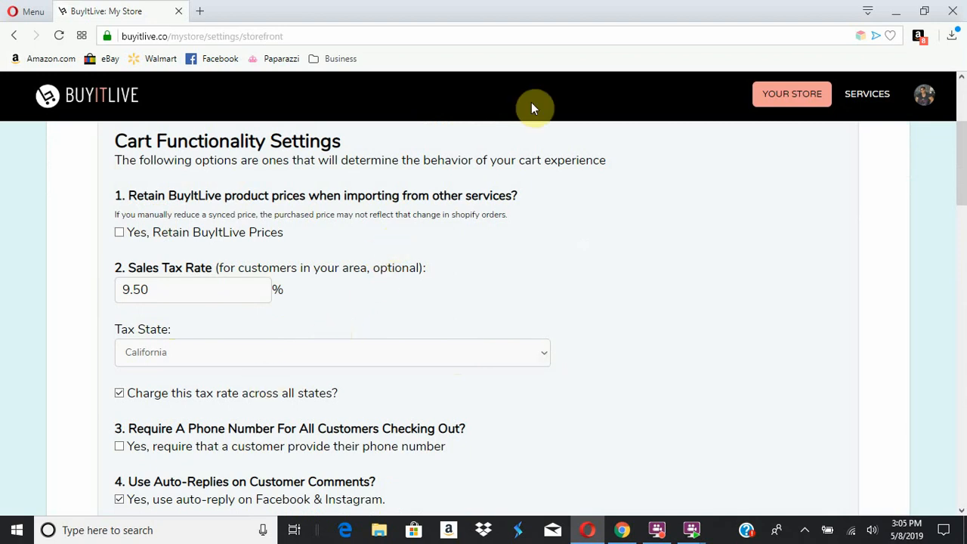
pyautogui.scroll(-1, 487, 469)
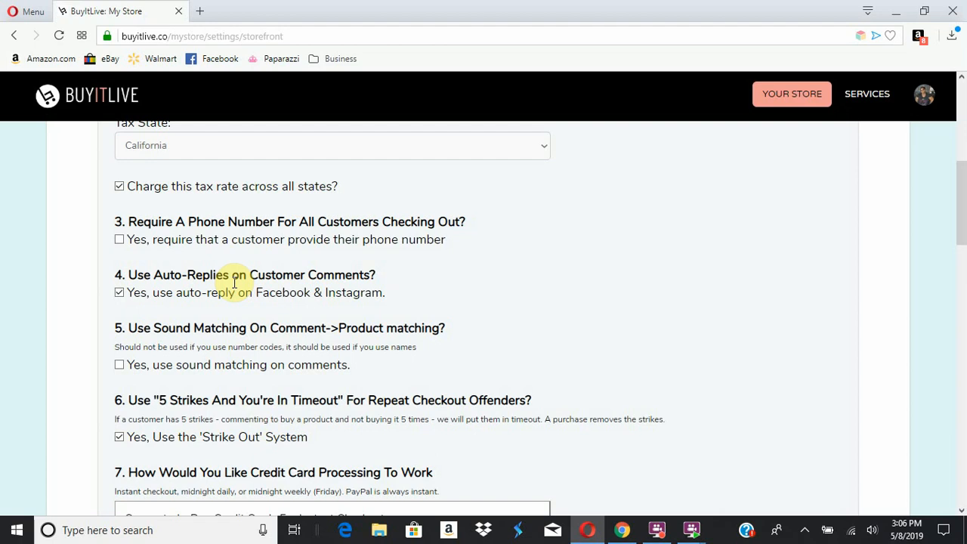
pyautogui.scroll(-1, 383, 388)
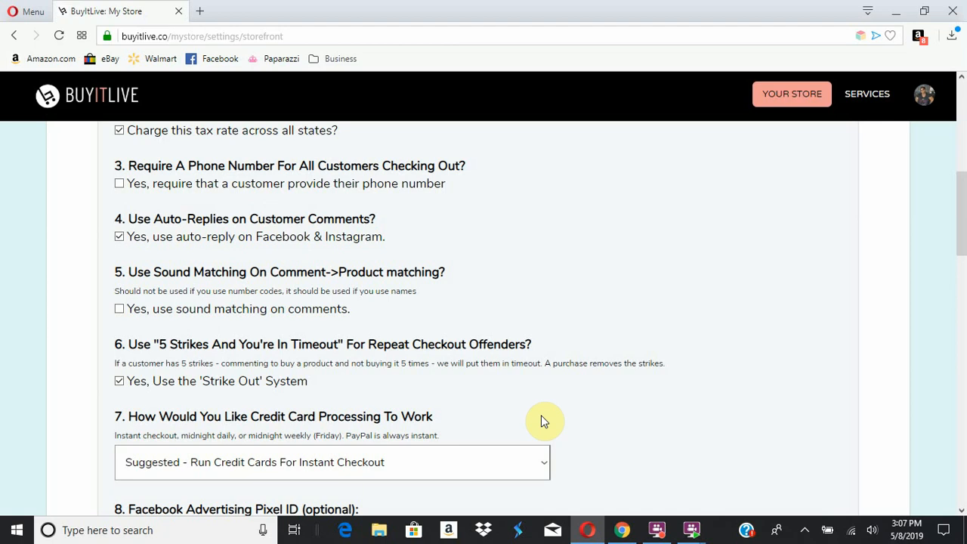
pyautogui.scroll(-2, 541, 415)
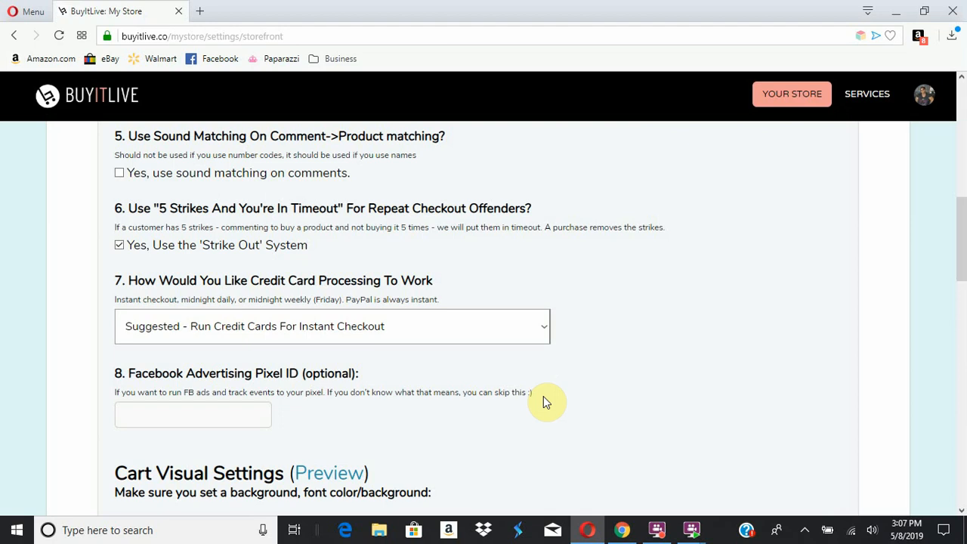
# Try the weekly auto-pay option for credit card processing and restore the suggested instant checkout
pyautogui.click(548, 335)
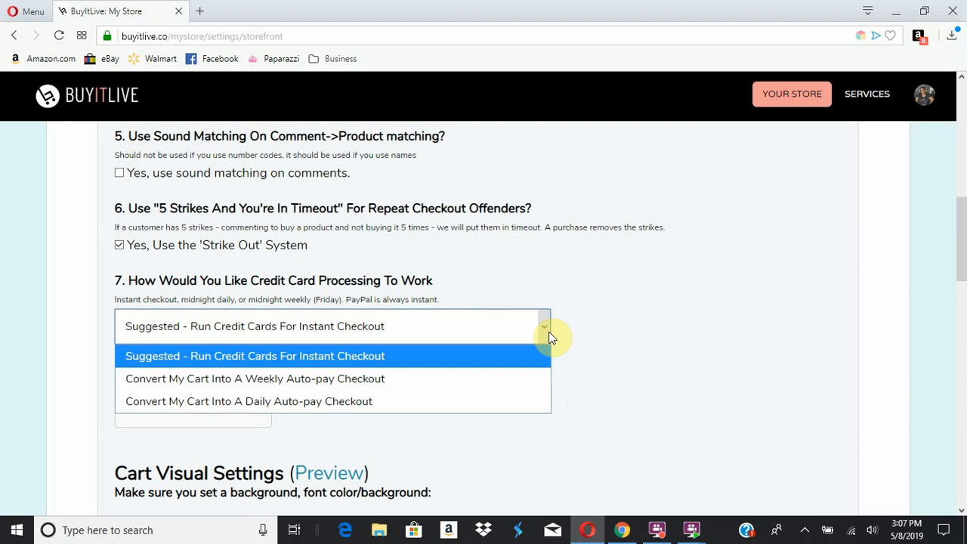
pyautogui.click(361, 379)
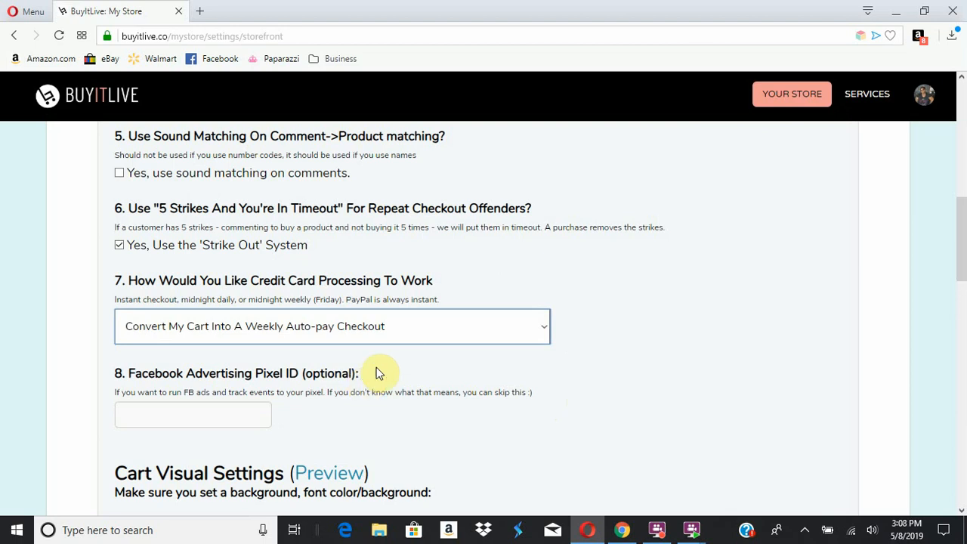
pyautogui.click(393, 330)
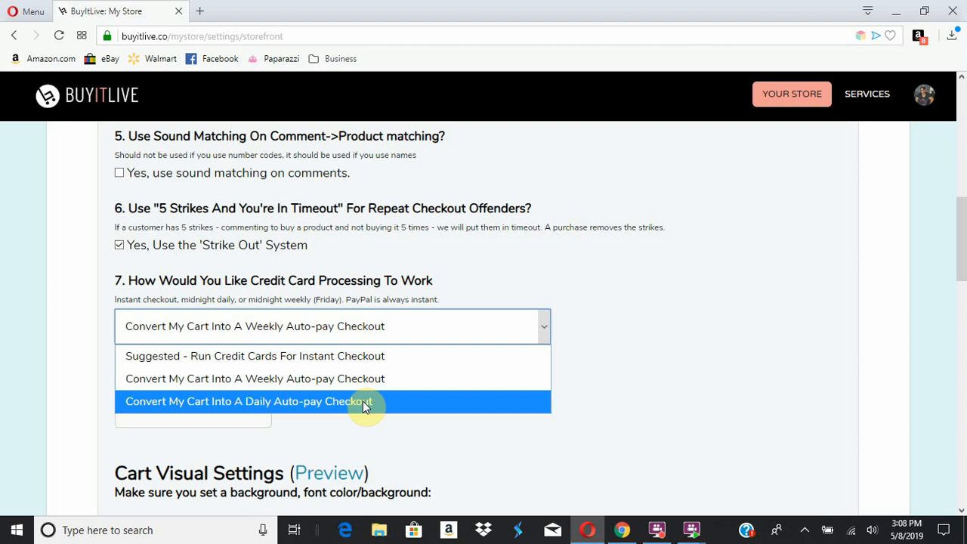
pyautogui.click(364, 355)
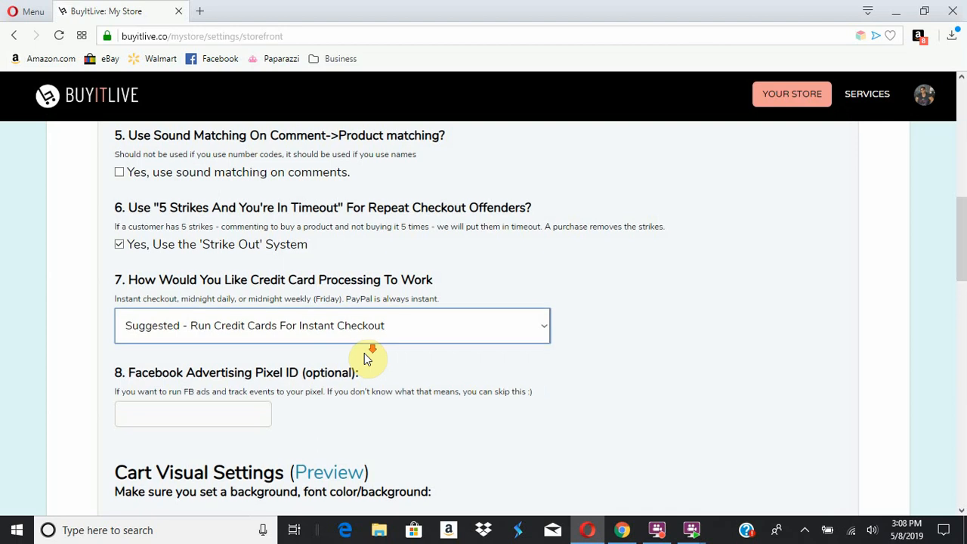
# Examine the Facebook pixel field and the cart visual settings for header, logo, background, colors, tagline, disclaimers and About page
pyautogui.scroll(-3, 363, 353)
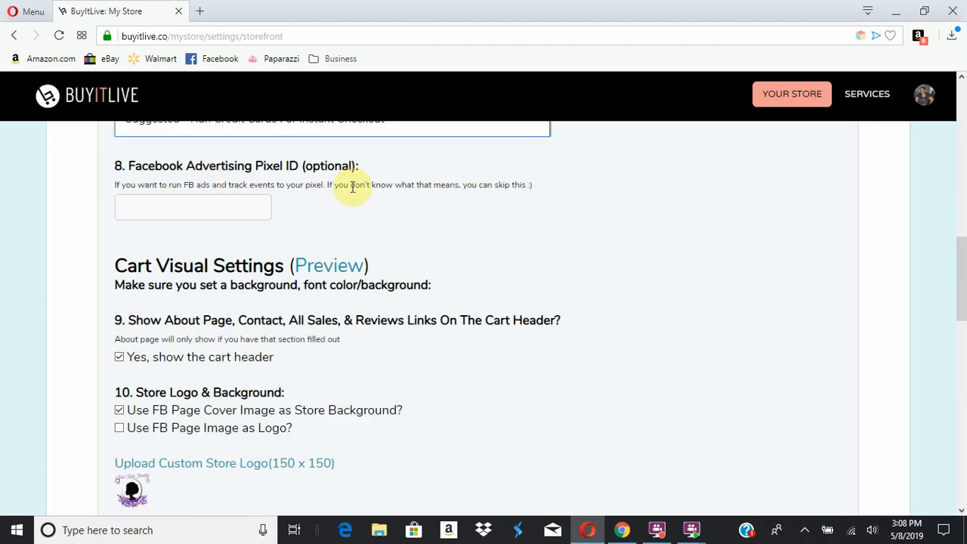
pyautogui.scroll(-1, 509, 275)
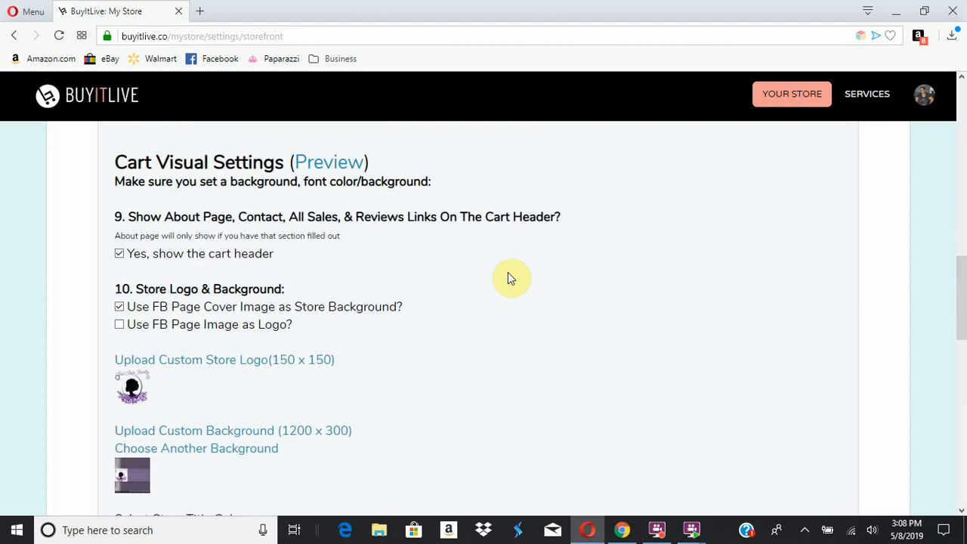
pyautogui.scroll(-2, 416, 459)
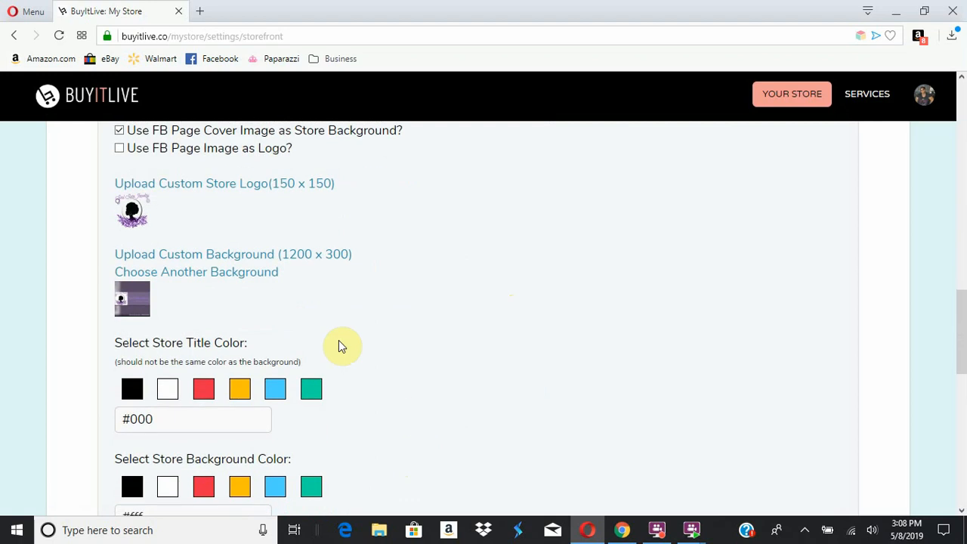
pyautogui.scroll(-2, 510, 366)
pyautogui.scroll(-3, 510, 366)
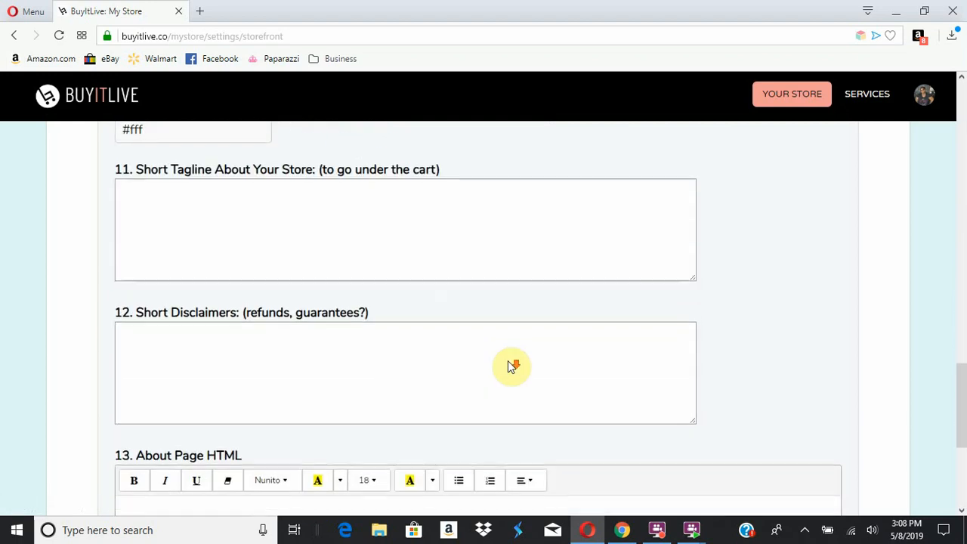
pyautogui.scroll(-2, 507, 367)
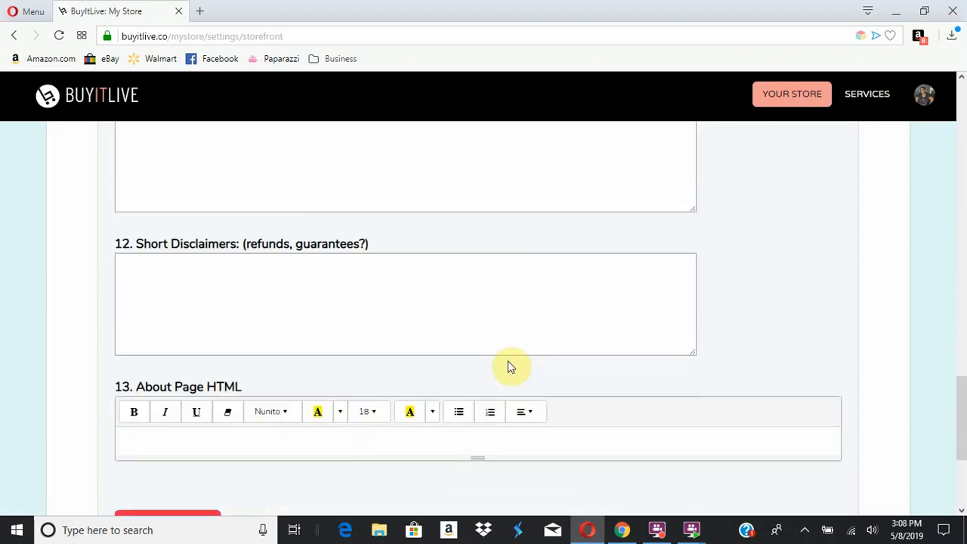
pyautogui.scroll(2, 507, 367)
pyautogui.scroll(20, 507, 367)
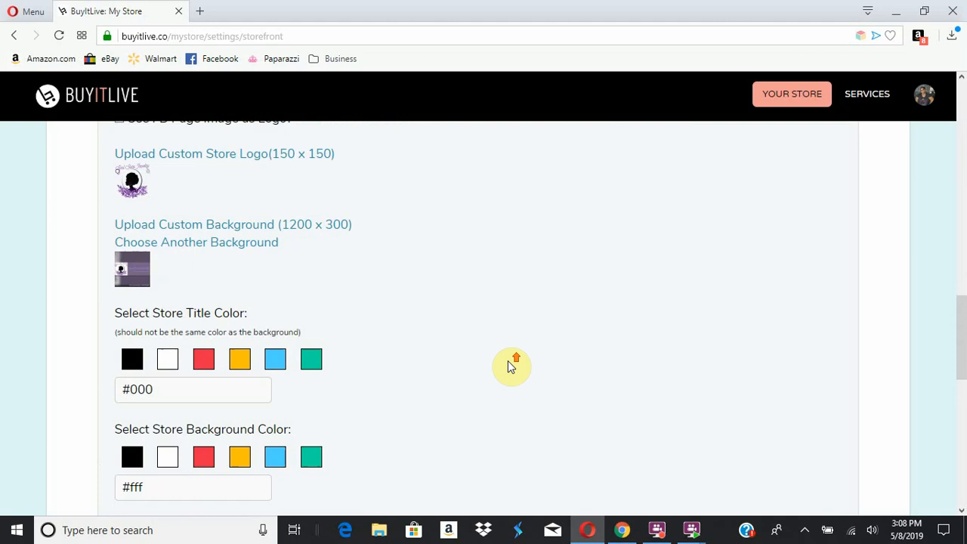
pyautogui.scroll(4, 507, 367)
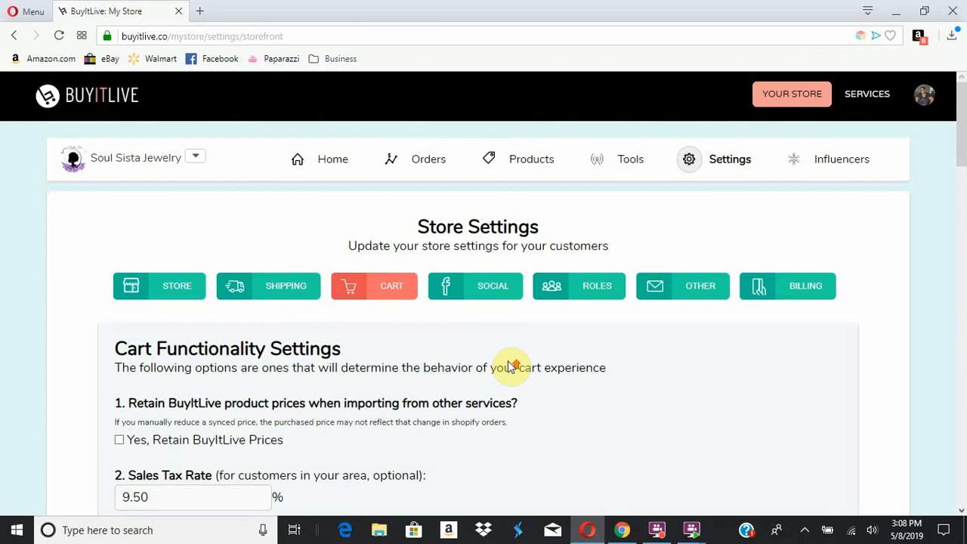
# Open the social settings and review the connected Facebook pages and groups, Instagram business accounts and YouTube channels
pyautogui.click(490, 284)
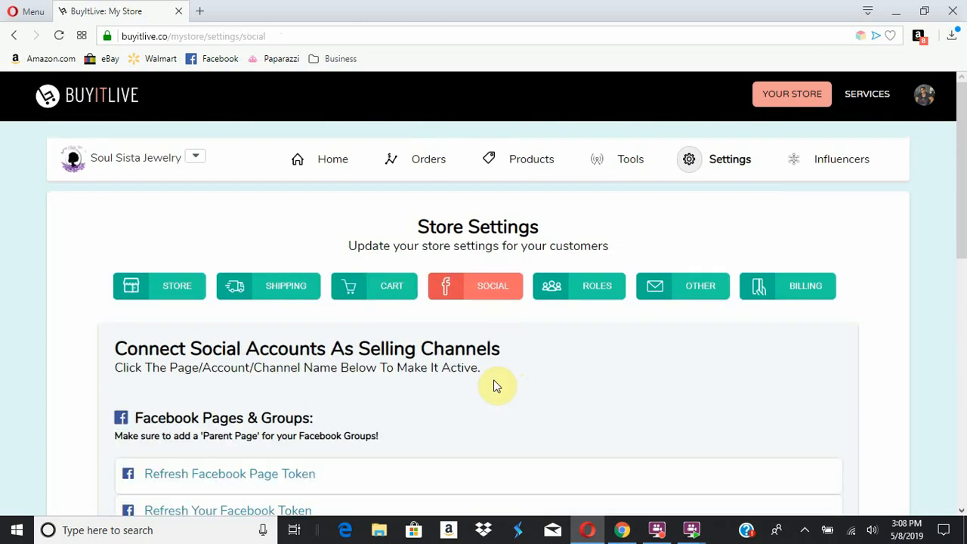
pyautogui.scroll(-2, 491, 383)
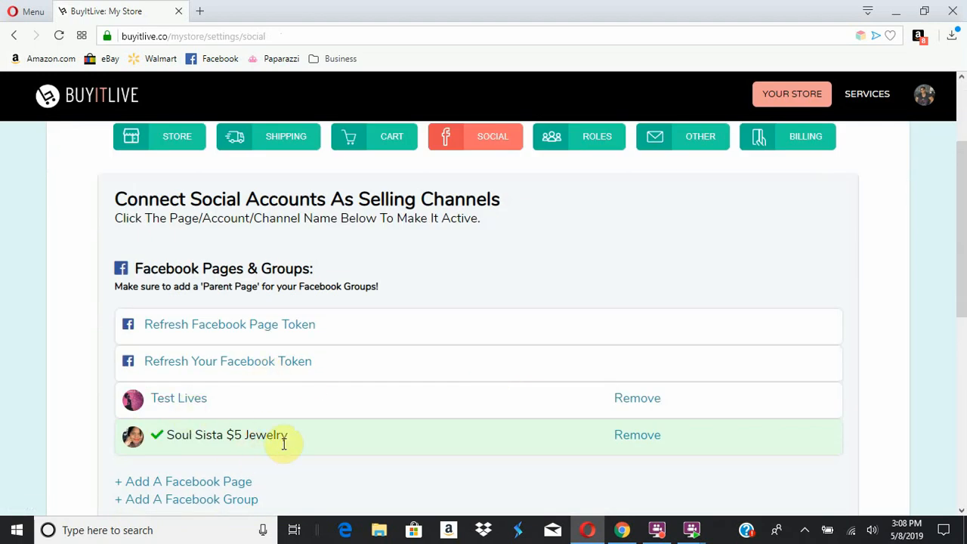
pyautogui.scroll(-2, 303, 448)
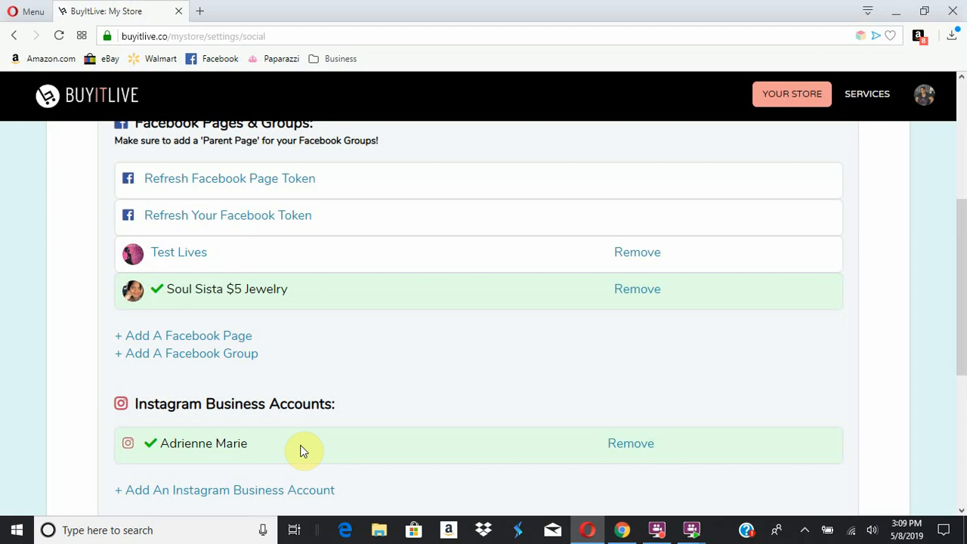
pyautogui.scroll(-1, 300, 451)
pyautogui.scroll(-1, 349, 400)
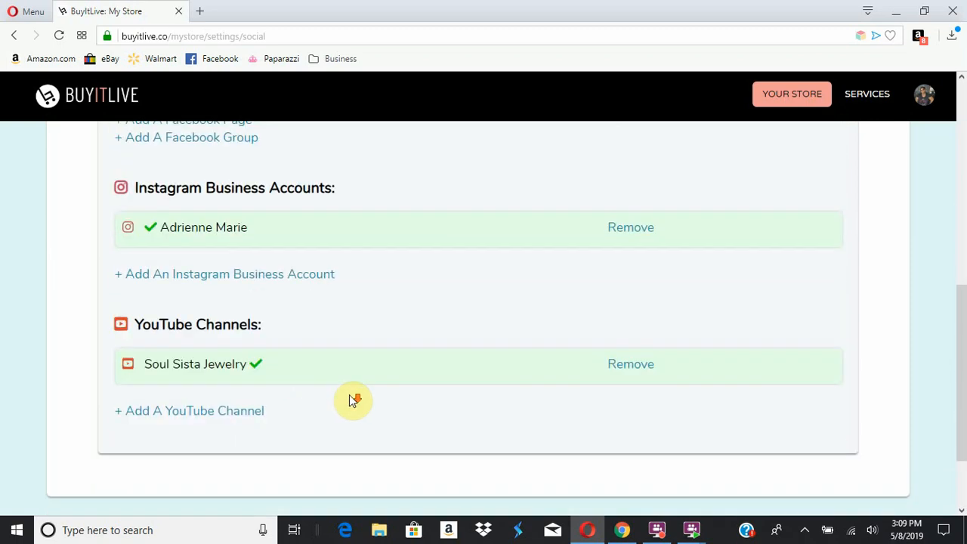
pyautogui.scroll(1, 354, 389)
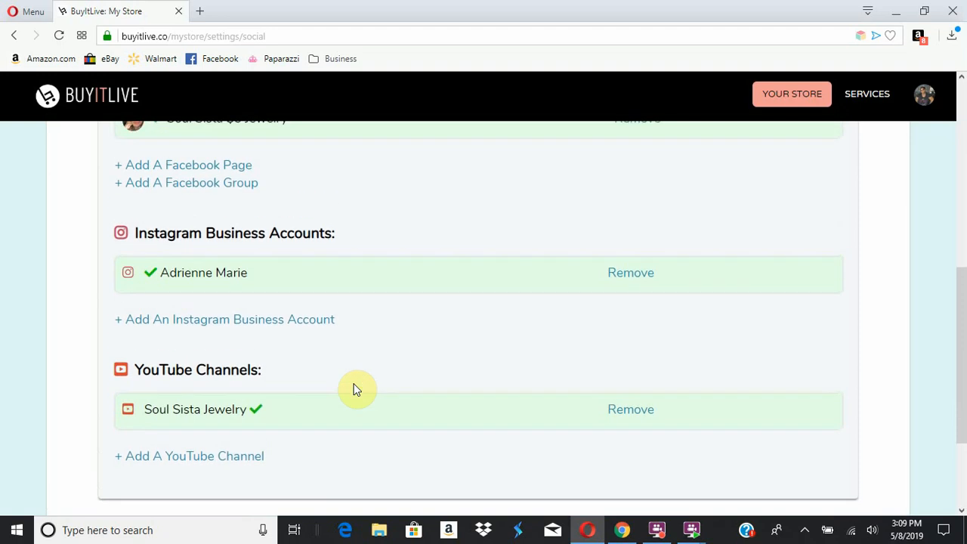
pyautogui.scroll(5, 356, 389)
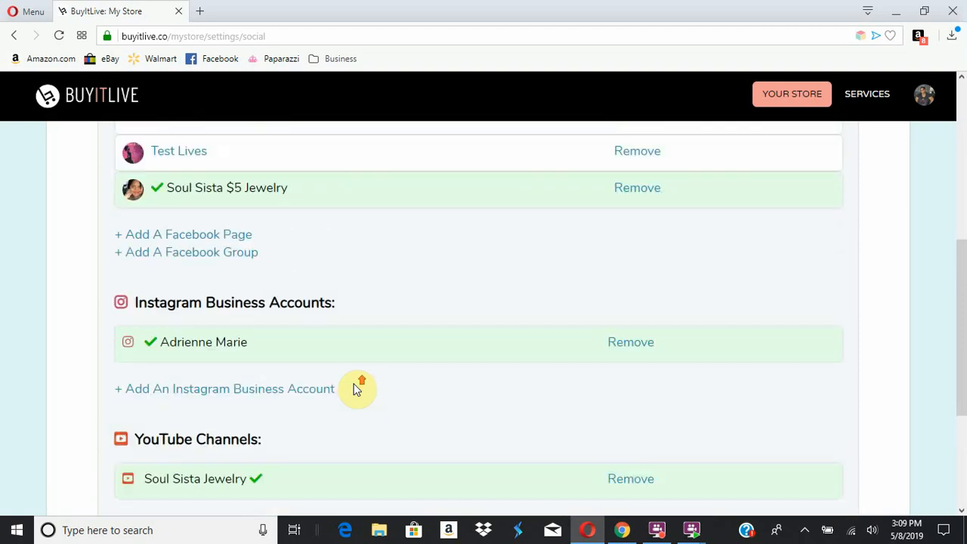
pyautogui.scroll(1, 358, 388)
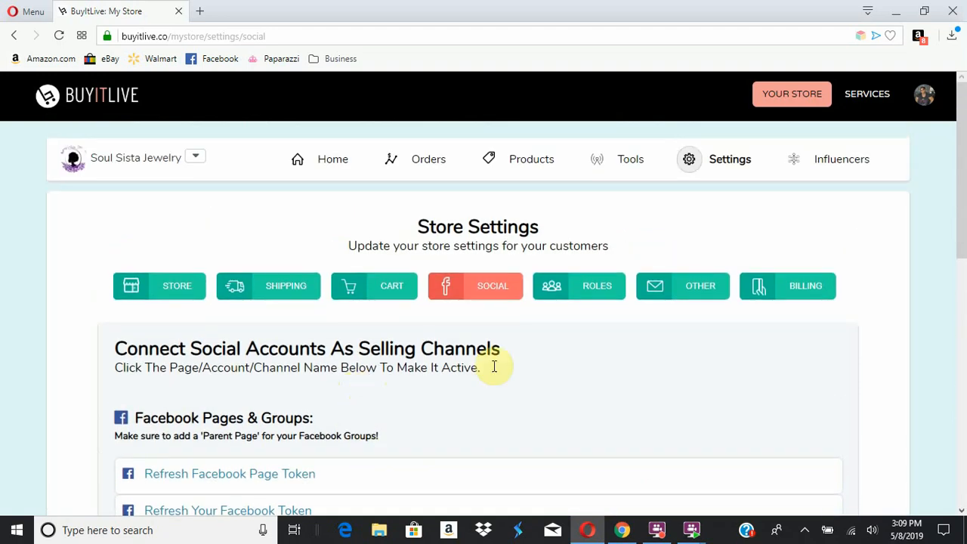
# Check the store's user roles and examine the order email messages and Influencer Exchange options in the other settings
pyautogui.click(583, 281)
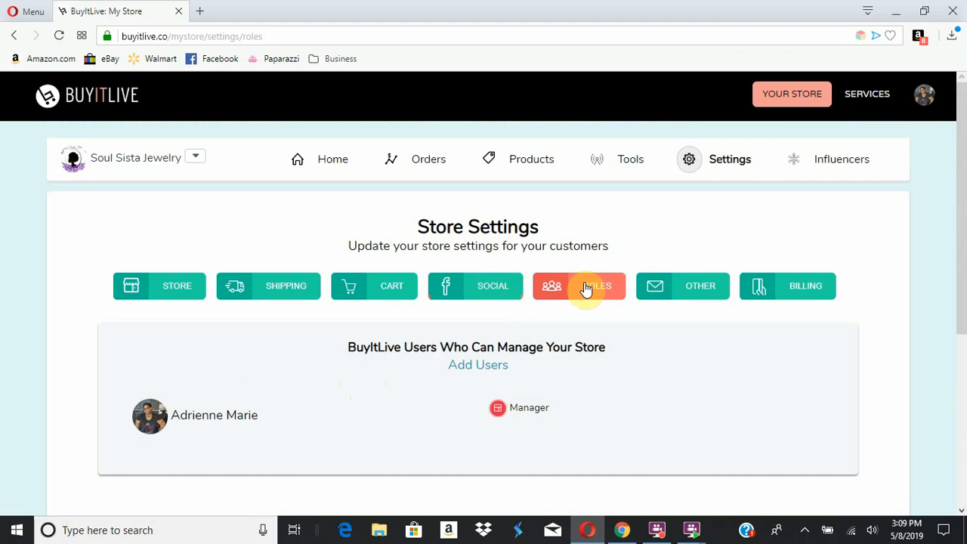
pyautogui.click(656, 294)
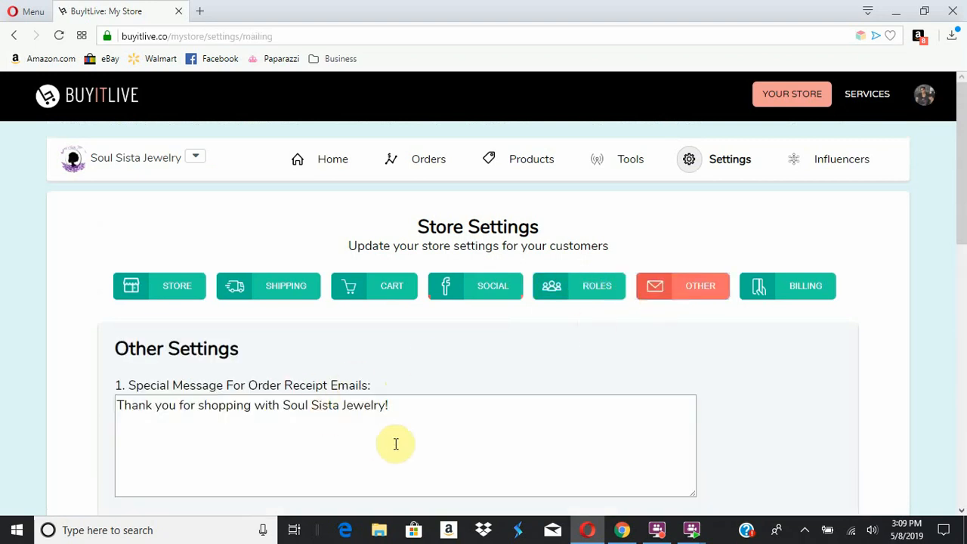
pyautogui.scroll(-1, 396, 444)
pyautogui.scroll(-2, 396, 445)
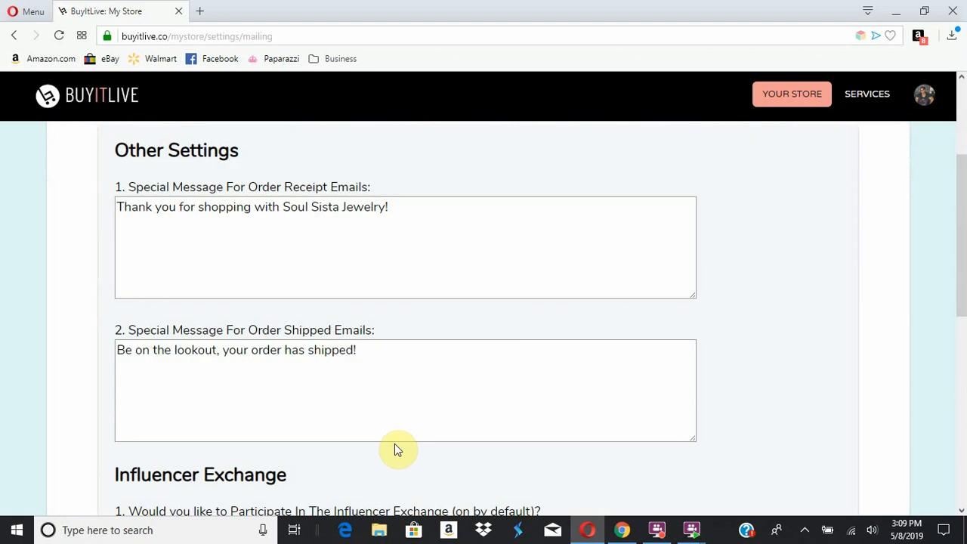
pyautogui.scroll(-3, 395, 445)
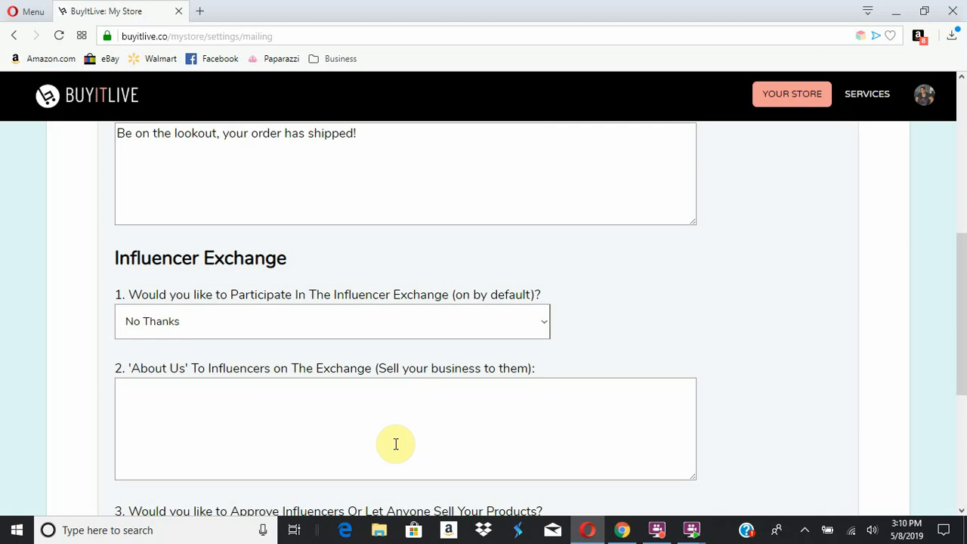
pyautogui.scroll(-1, 395, 443)
pyautogui.scroll(2, 395, 446)
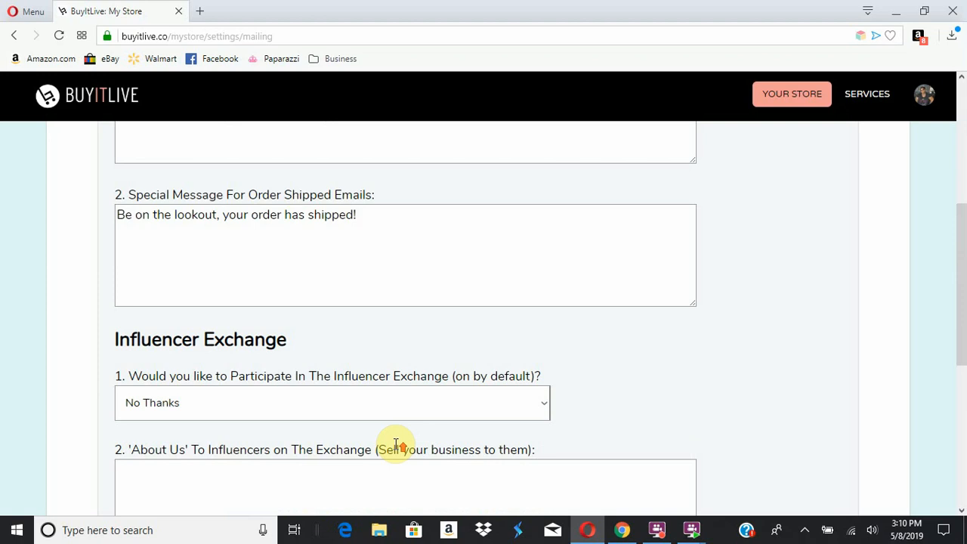
pyautogui.scroll(4, 395, 445)
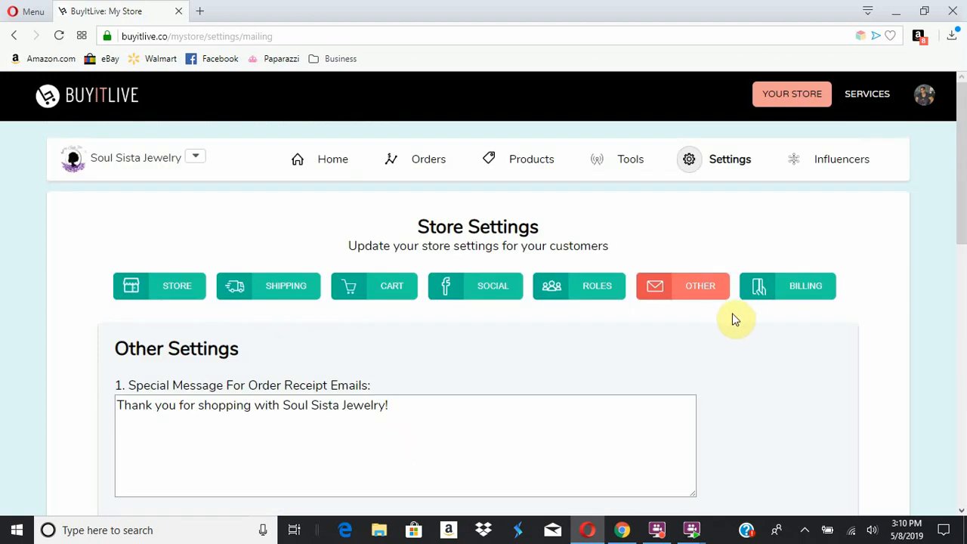
# Check the billing settings for the current pricing plan and look over the available BuyItLive tools
pyautogui.click(763, 295)
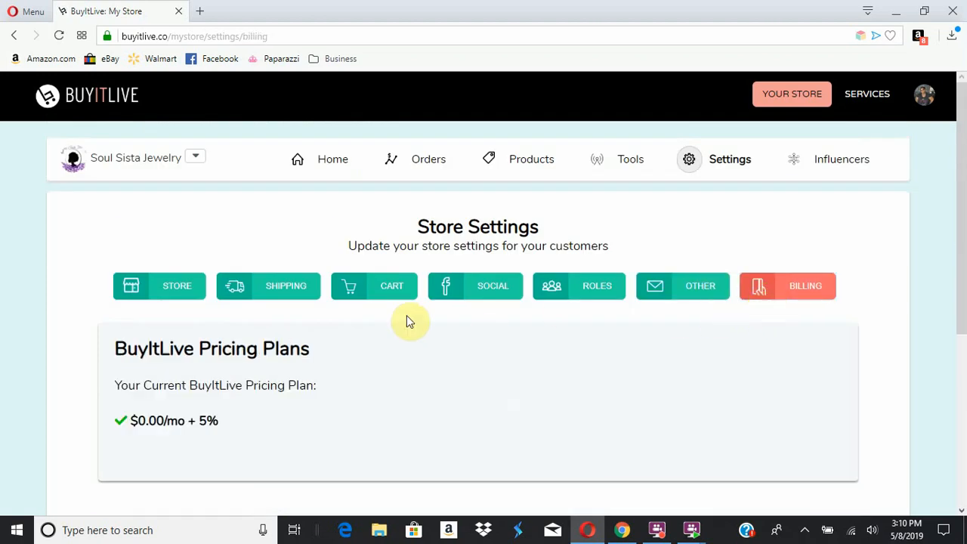
pyautogui.click(622, 174)
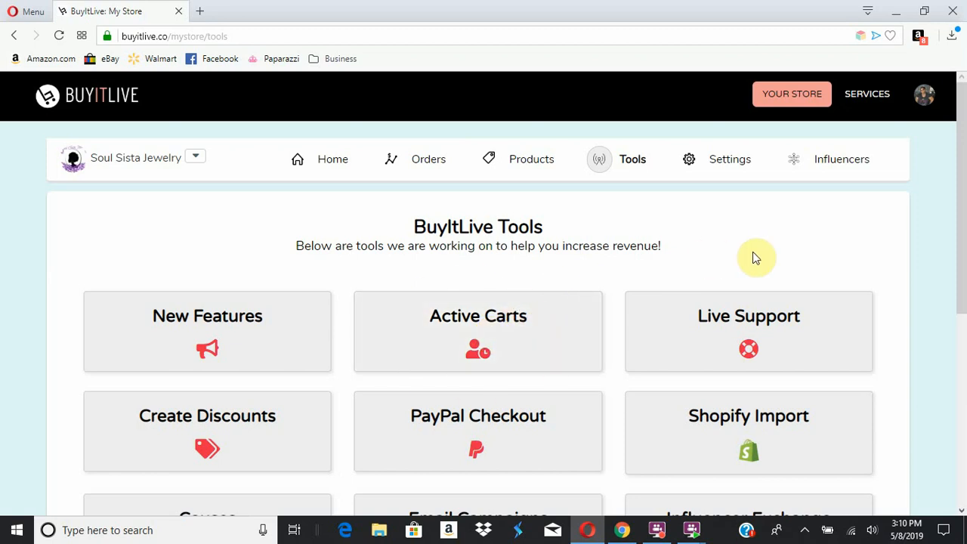
pyautogui.scroll(-2, 753, 255)
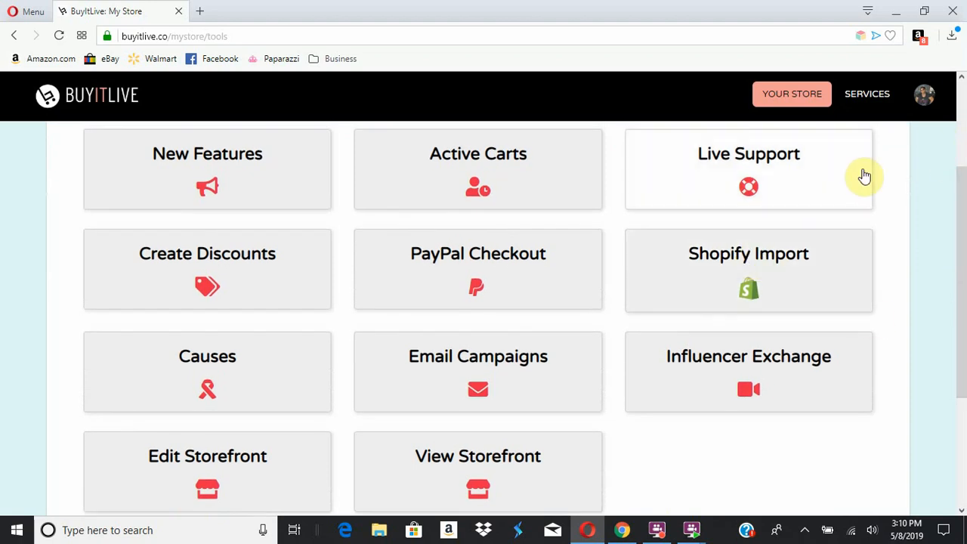
# Open the discount creation tool and review the BOGO offer and friend referral discount settings
pyautogui.click(275, 268)
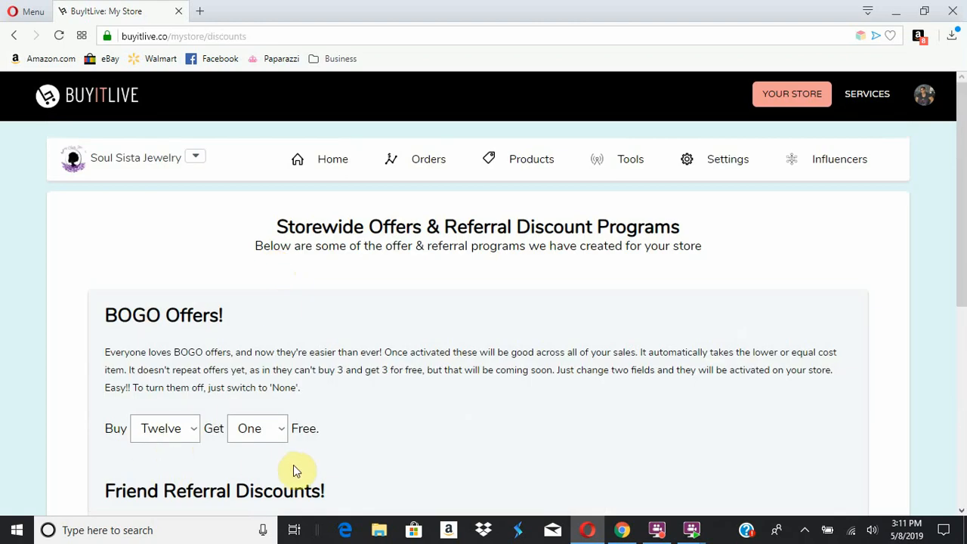
pyautogui.scroll(-1, 315, 451)
pyautogui.scroll(-3, 316, 451)
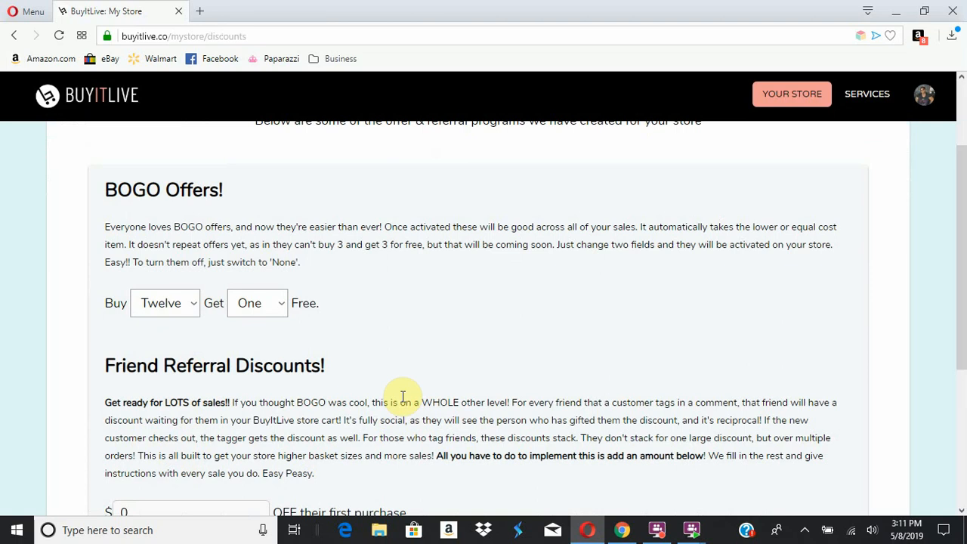
pyautogui.scroll(-1, 402, 396)
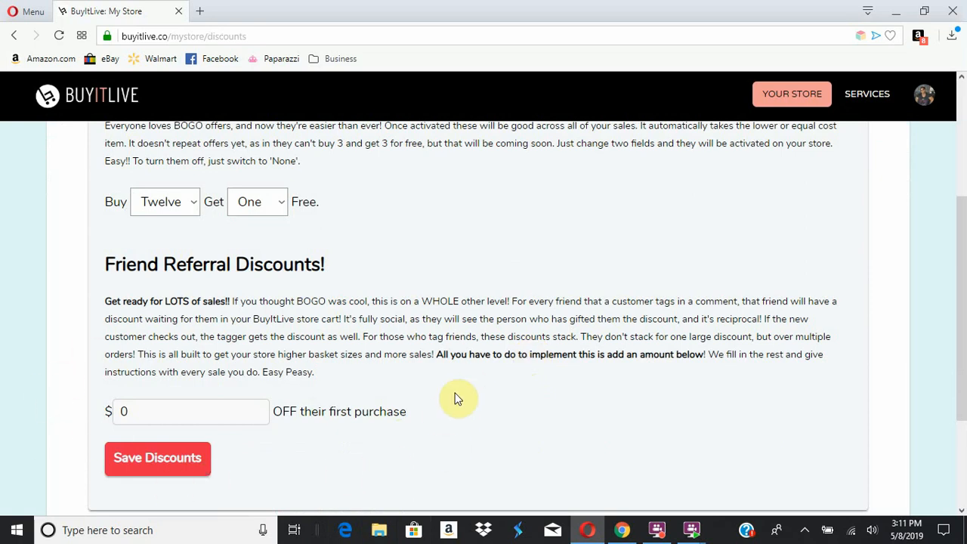
# Compare the storewide BOGO offer and friend referral program descriptions once more, and return to the tools overview
pyautogui.scroll(1, 457, 396)
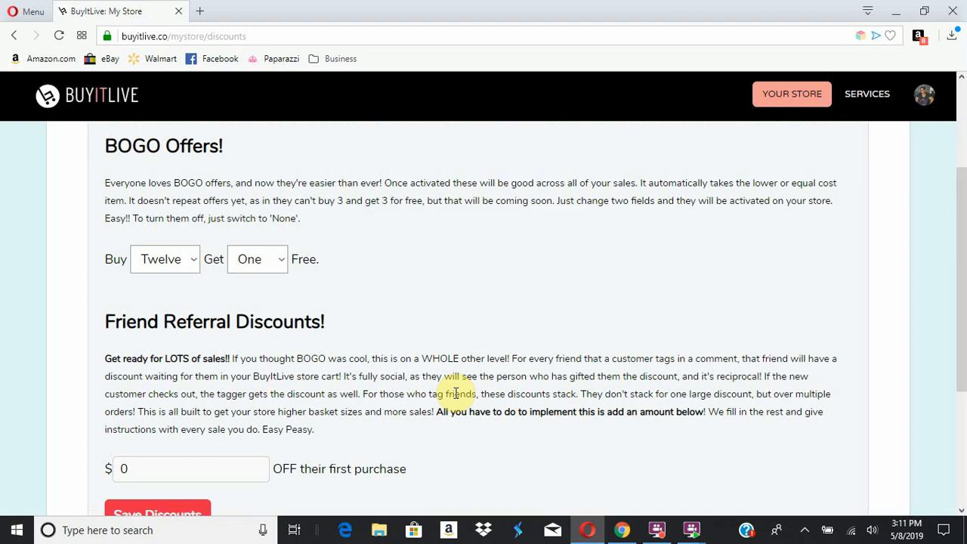
pyautogui.scroll(1, 456, 395)
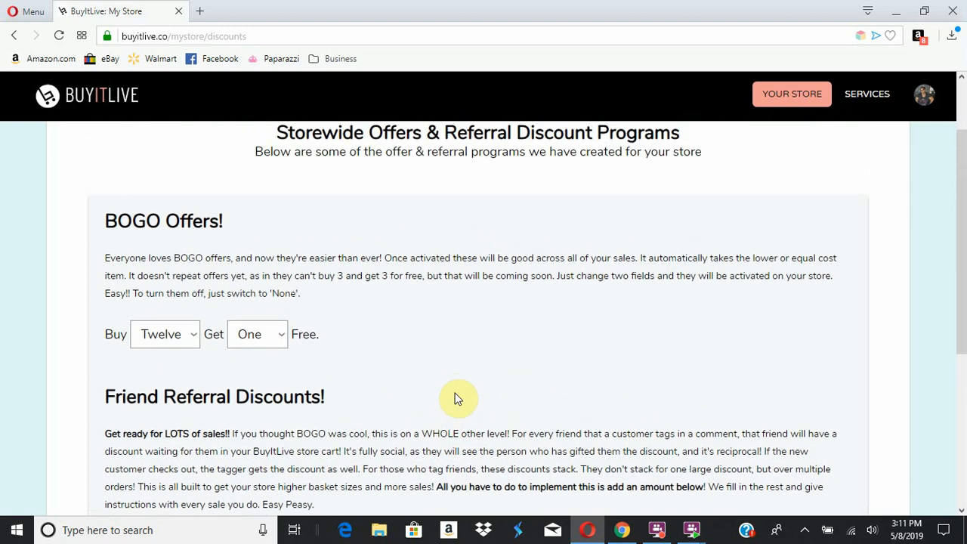
pyautogui.scroll(-3, 457, 398)
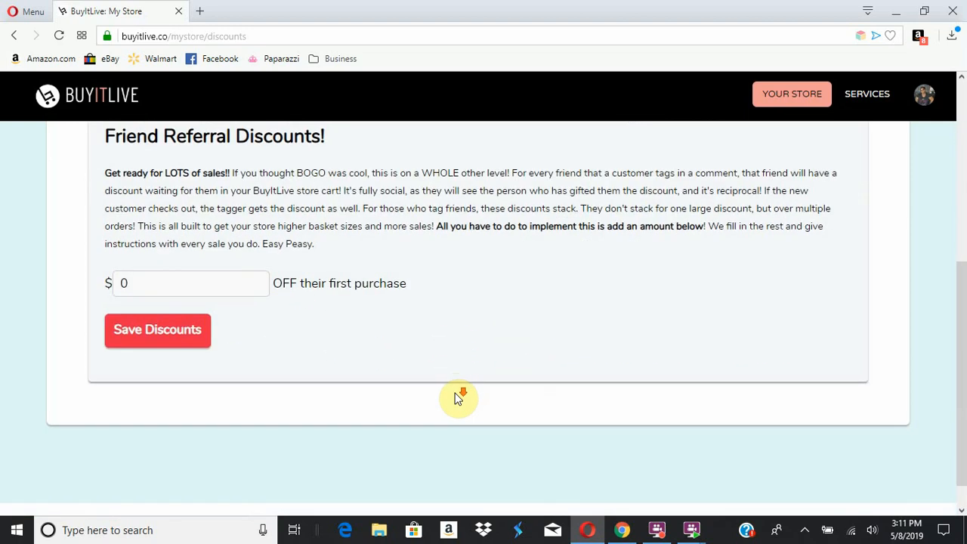
pyautogui.scroll(2, 457, 398)
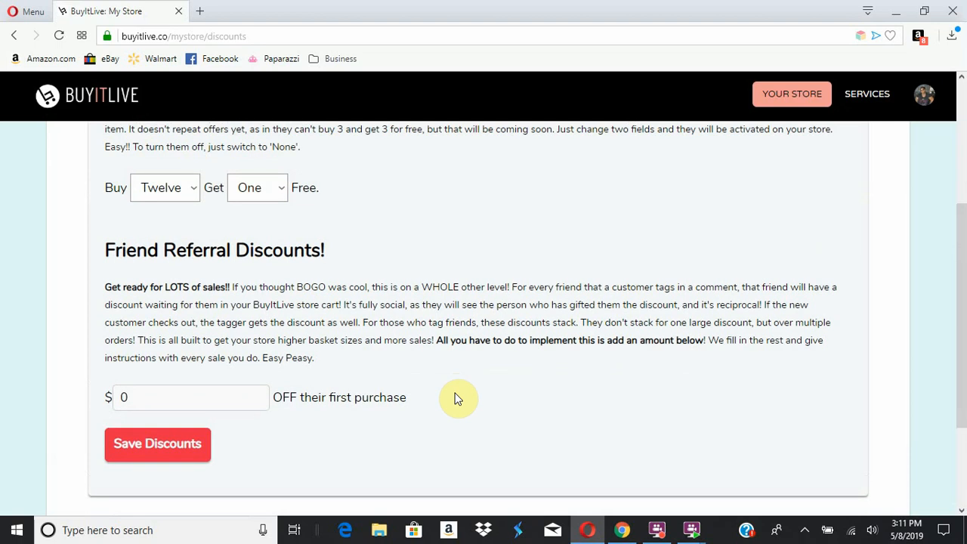
pyautogui.scroll(3, 455, 398)
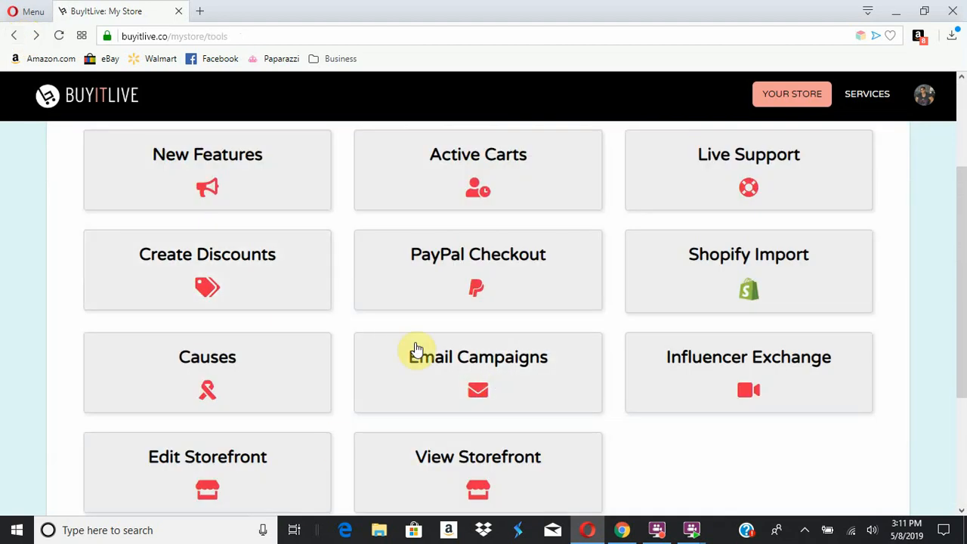
# Open the PayPal Checkout setup, review its credential fields and PayPal Credit option, and return to the tools overview
pyautogui.click(569, 301)
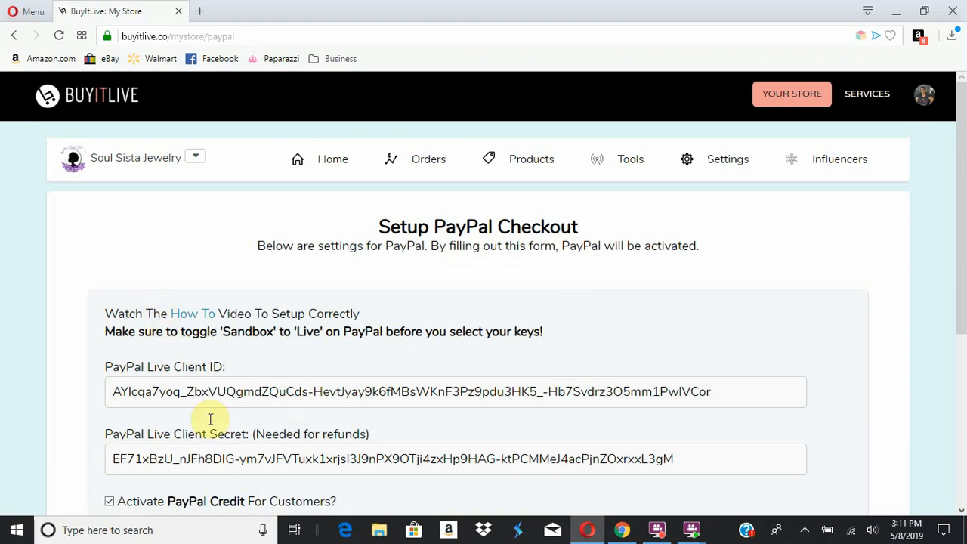
pyautogui.scroll(-2, 446, 297)
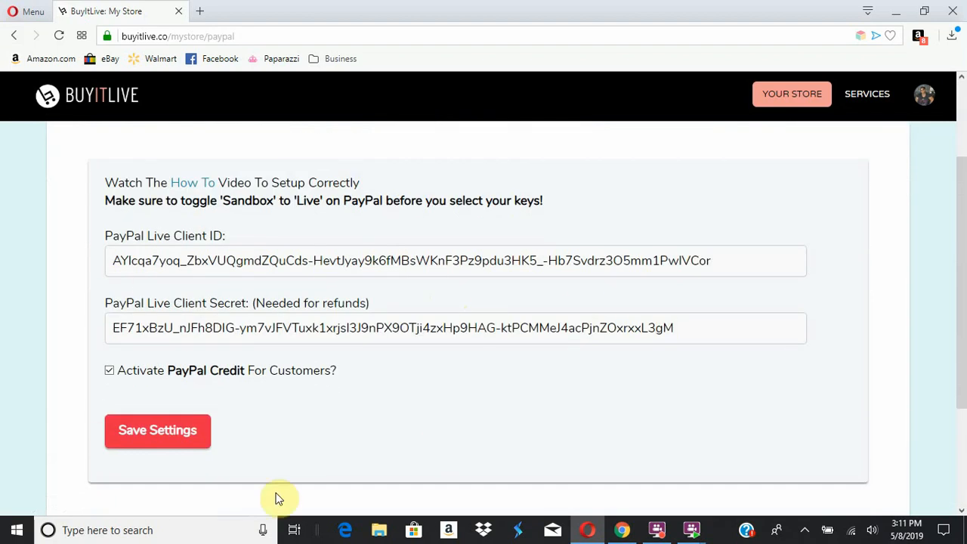
pyautogui.scroll(2, 277, 492)
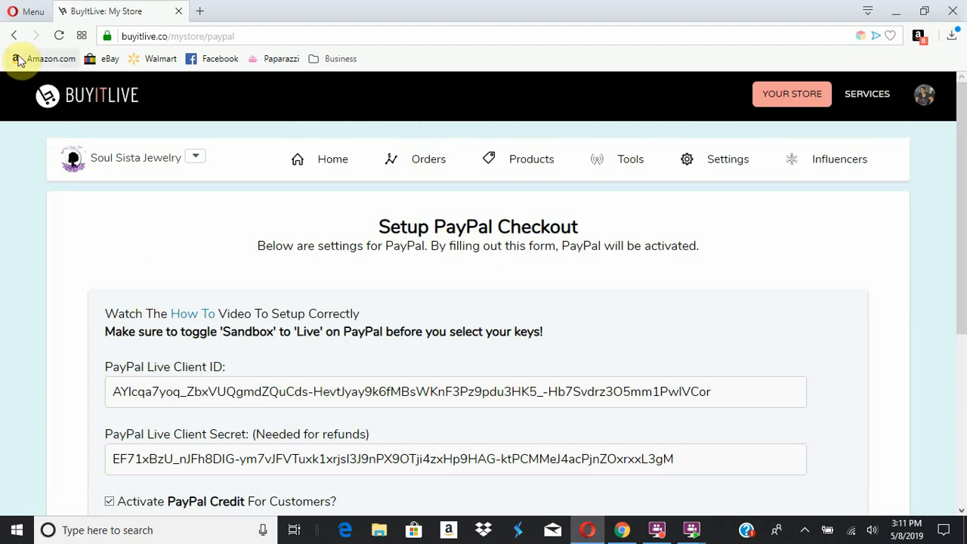
pyautogui.click(16, 37)
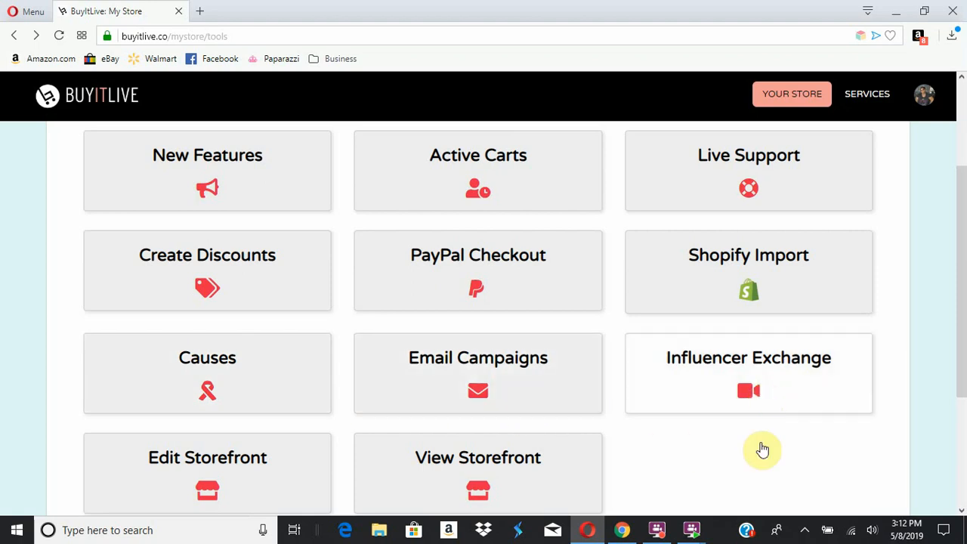
# Open the storefront editor and examine the available shipping choices without changing the selection
pyautogui.scroll(-1, 761, 474)
pyautogui.scroll(-2, 761, 474)
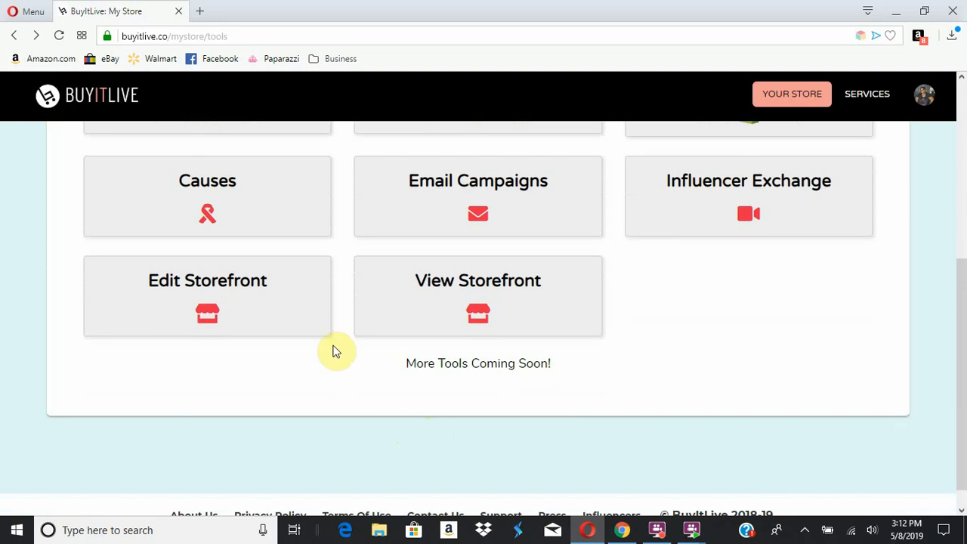
pyautogui.click(303, 313)
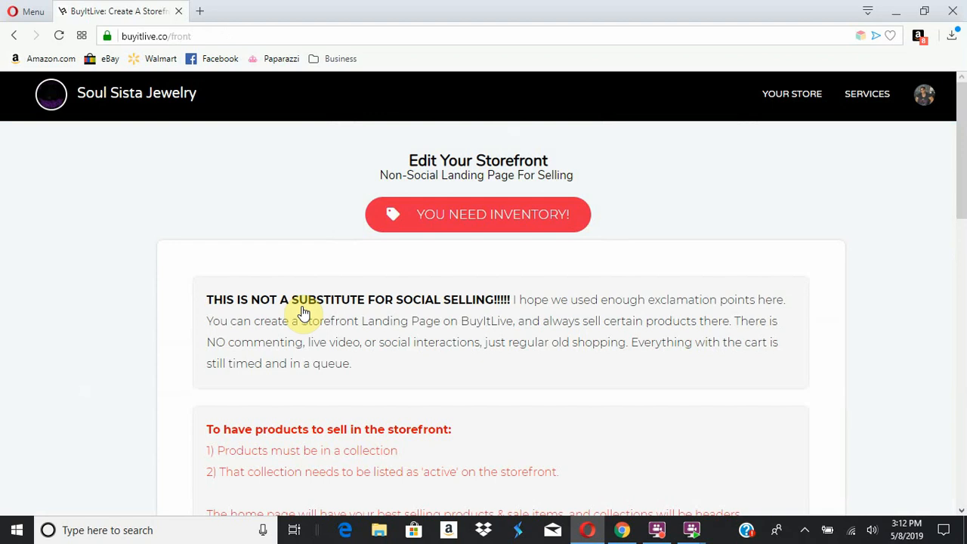
pyautogui.scroll(-3, 302, 313)
pyautogui.scroll(-3, 303, 313)
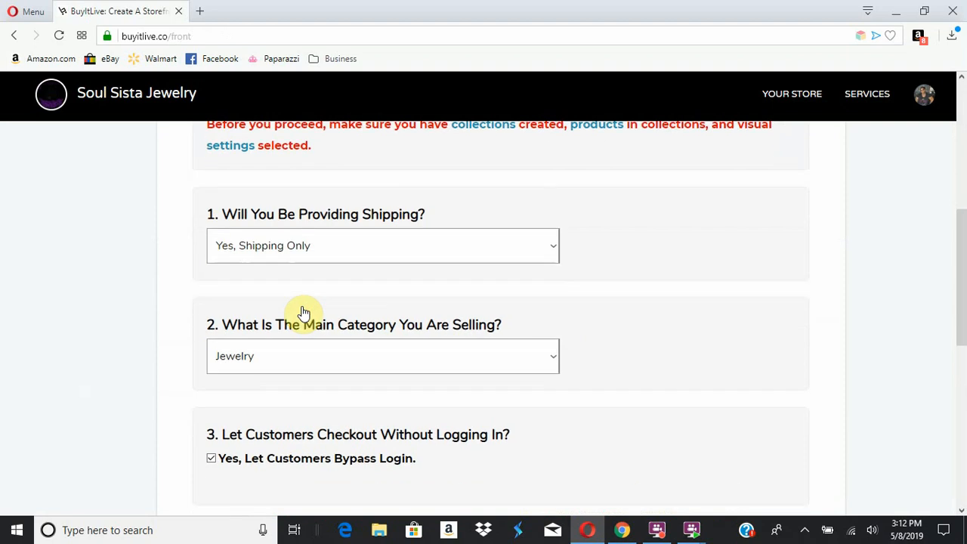
pyautogui.click(492, 260)
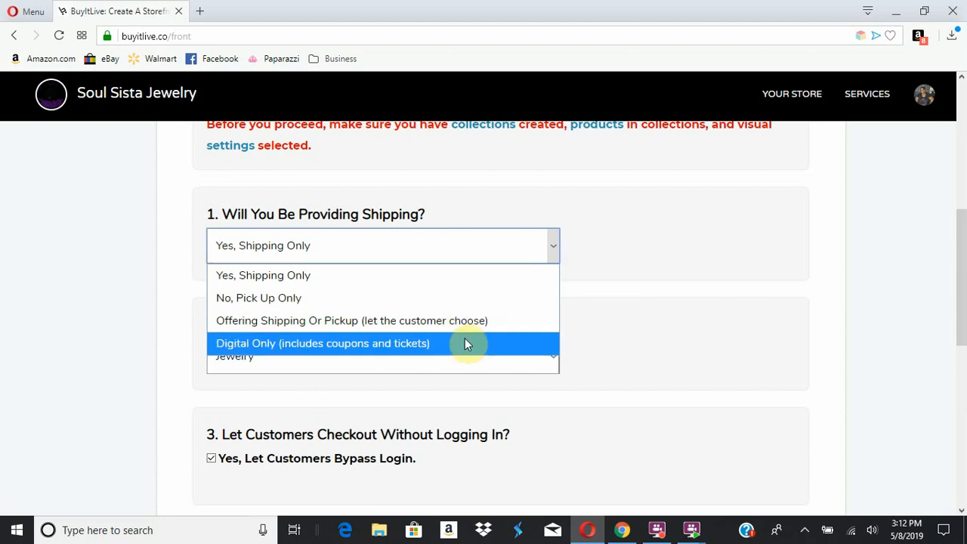
pyautogui.click(637, 347)
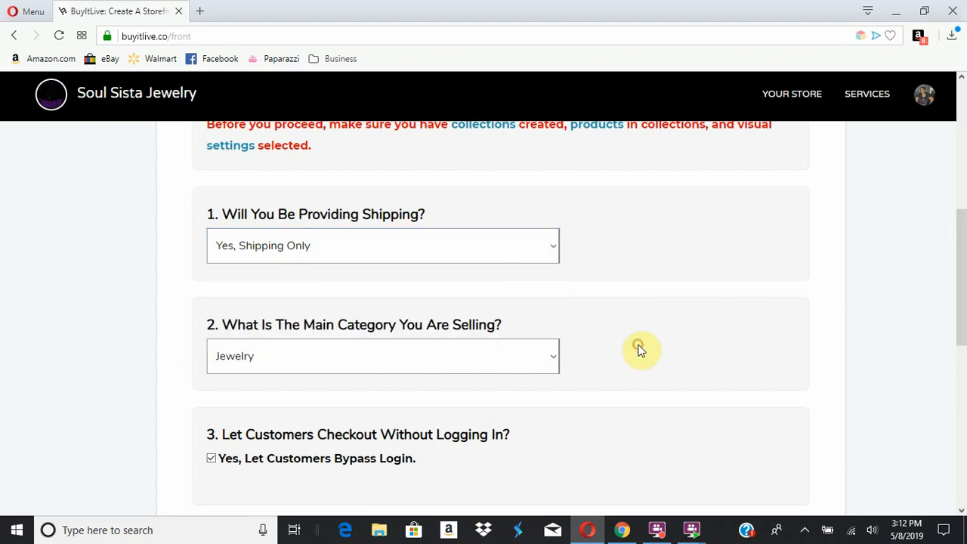
# Review the storefront's checkout-without-login setting and the special basket discount options, leaving the discount deal unchanged
pyautogui.scroll(-3, 472, 468)
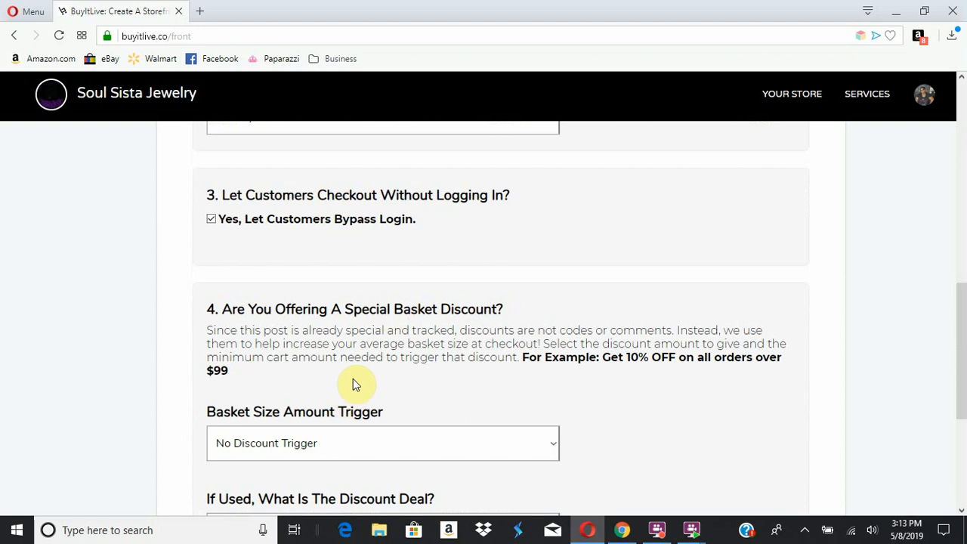
pyautogui.scroll(-1, 355, 384)
pyautogui.scroll(-1, 357, 384)
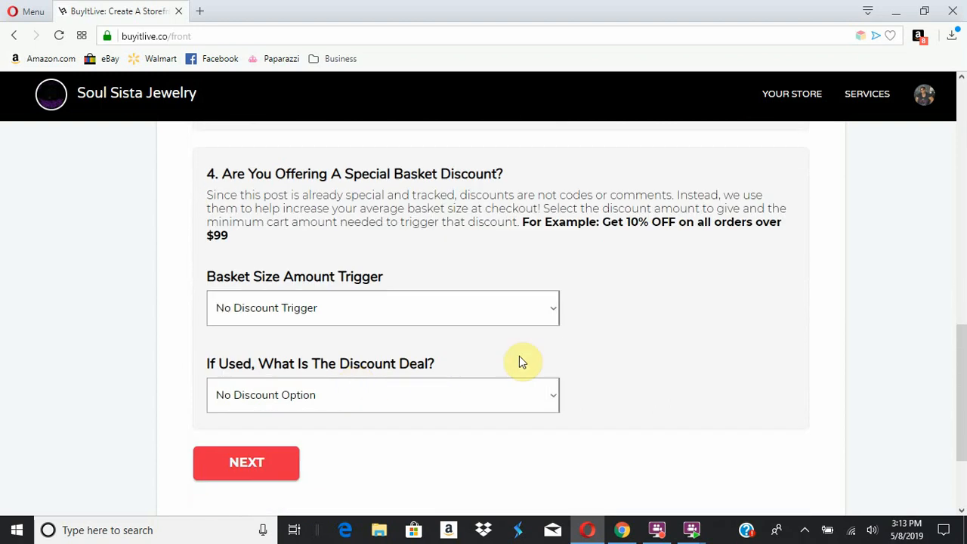
pyautogui.click(497, 394)
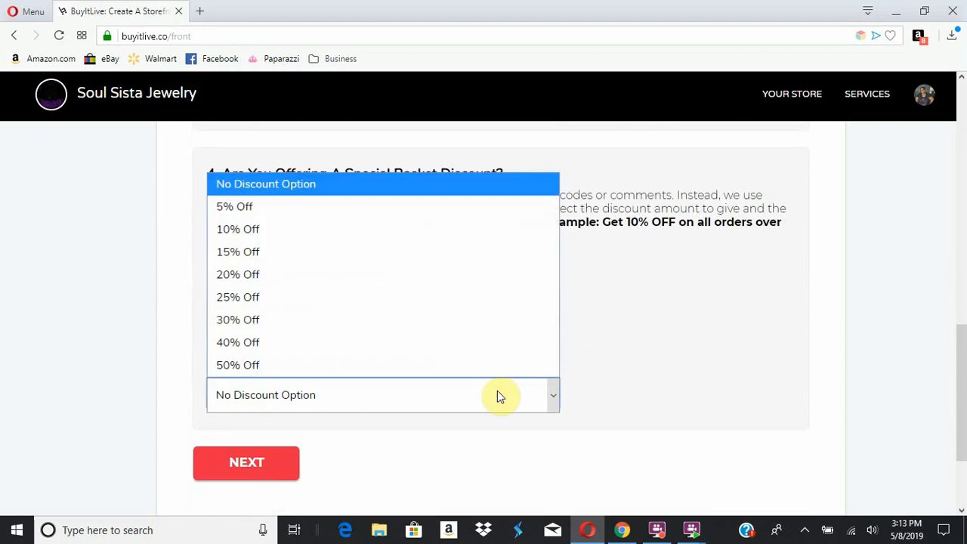
pyautogui.click(645, 400)
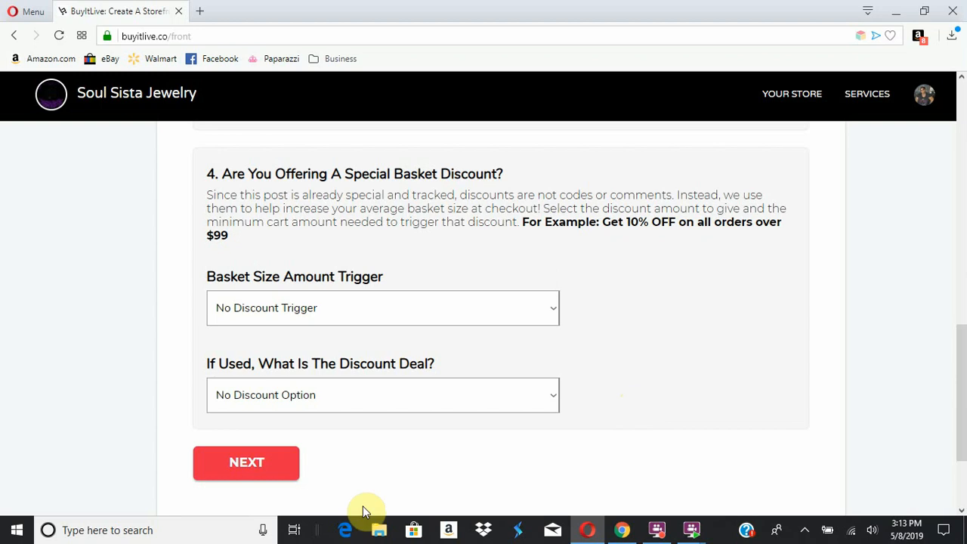
# Submit the storefront form to view the resulting storefront, and go back to reread the requirements for selling products there
pyautogui.click(293, 465)
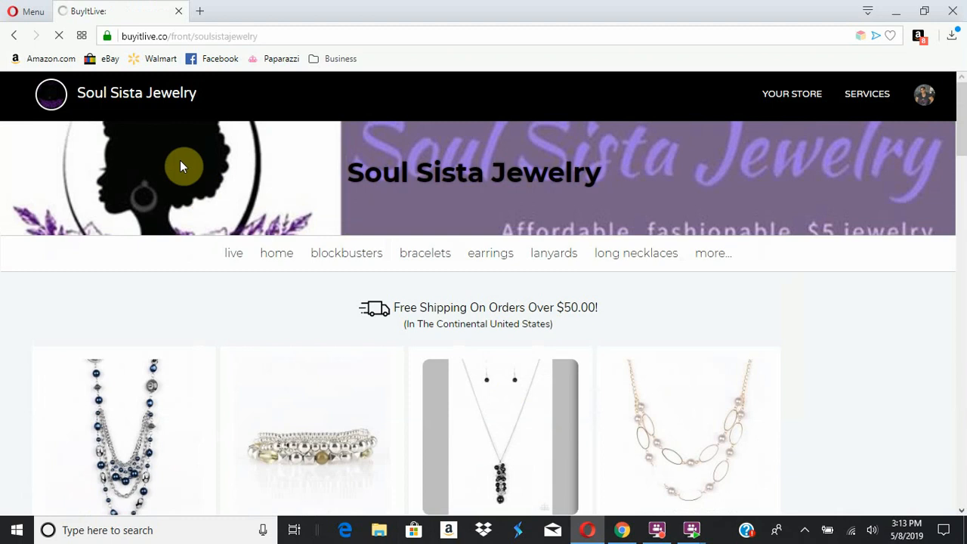
pyautogui.click(17, 43)
pyautogui.scroll(5, 91, 242)
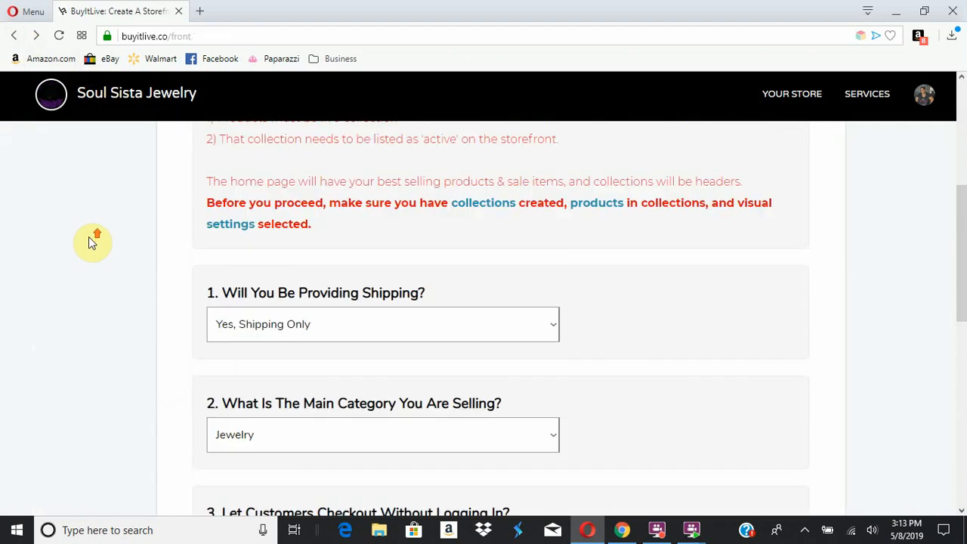
pyautogui.scroll(4, 92, 241)
pyautogui.scroll(-2, 93, 242)
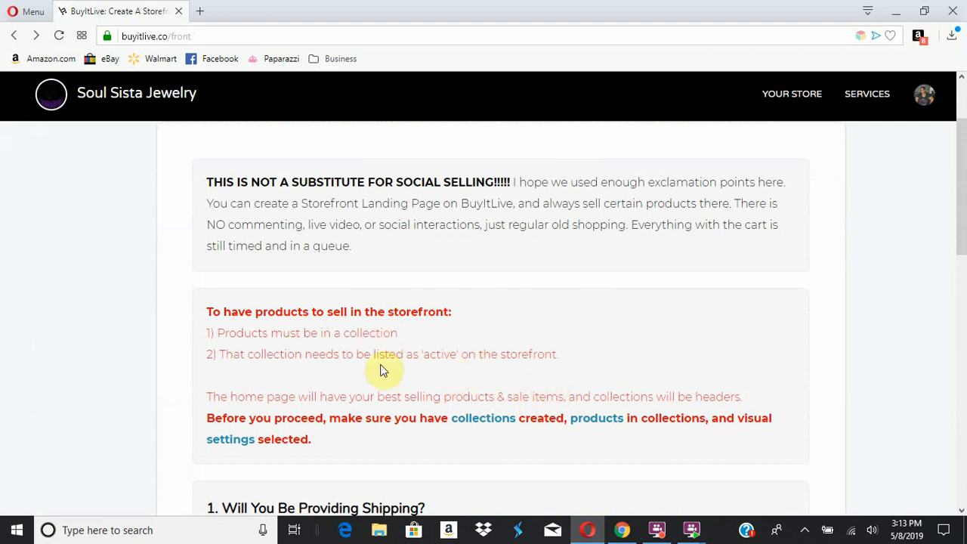
pyautogui.scroll(2, 381, 368)
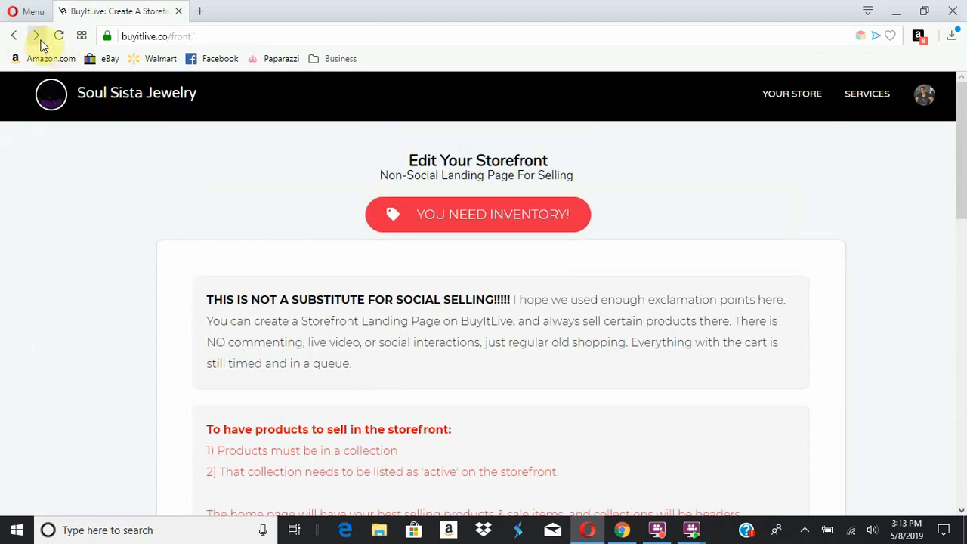
# Leave the storefront editor, open the store's product list and examine the sold-out Fashion Fix items with waiting customers
pyautogui.click(17, 36)
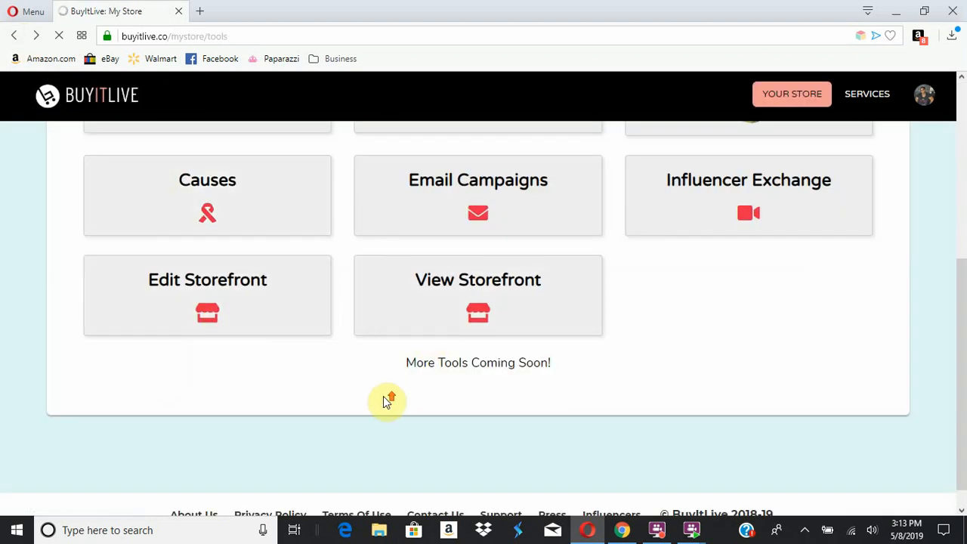
pyautogui.scroll(6, 385, 401)
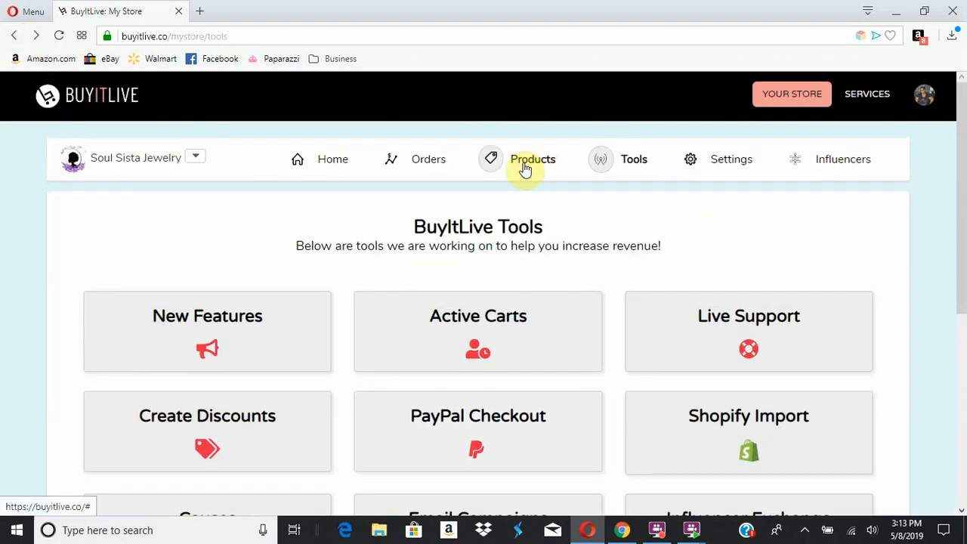
pyautogui.click(524, 169)
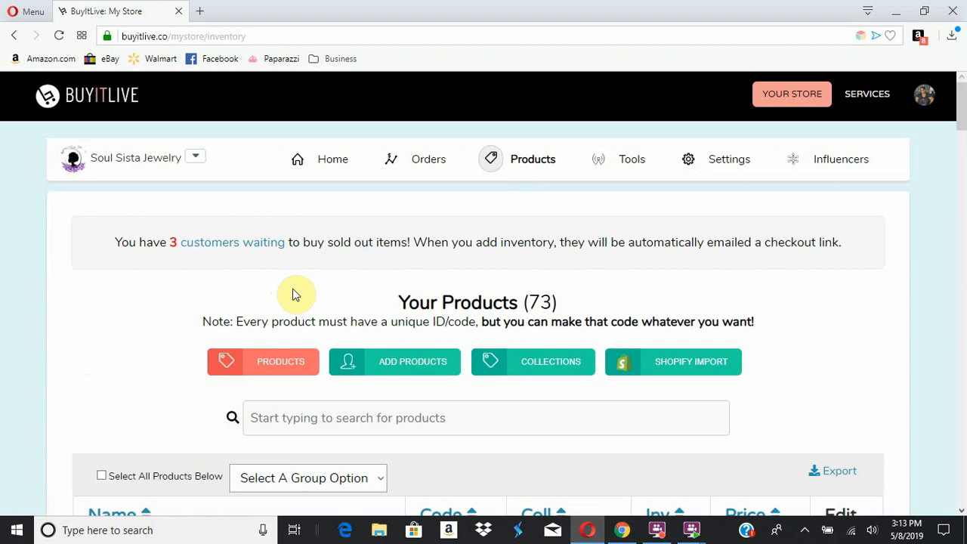
pyautogui.scroll(-11, 295, 294)
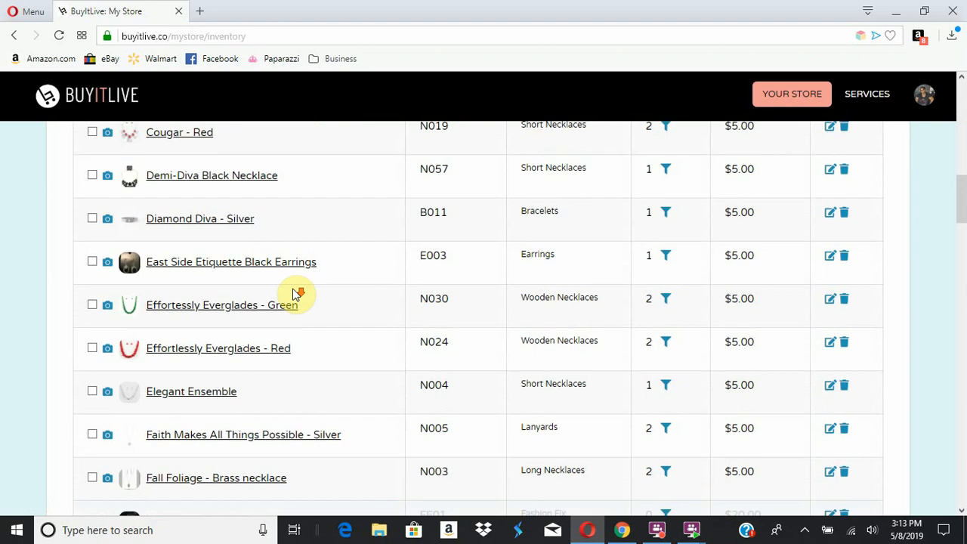
pyautogui.scroll(-5, 296, 295)
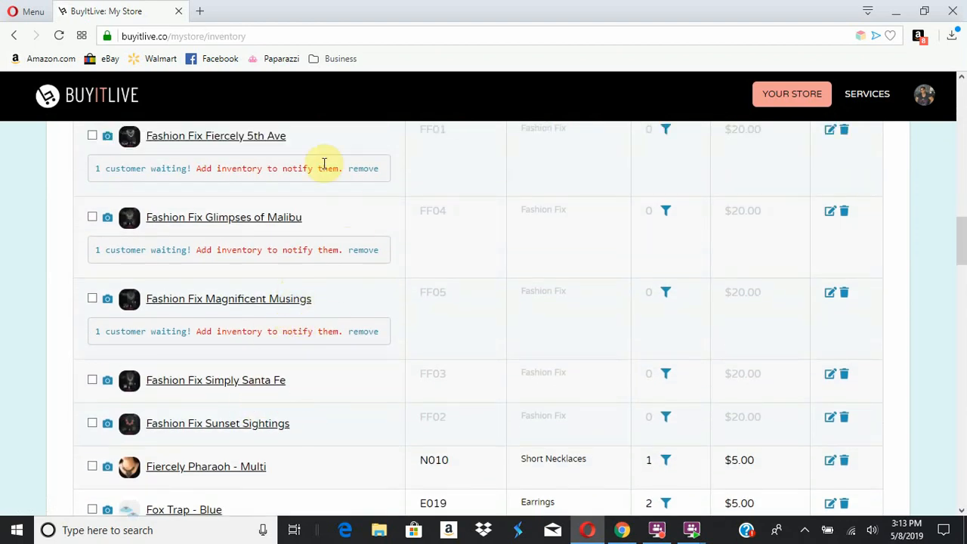
pyautogui.scroll(1, 319, 240)
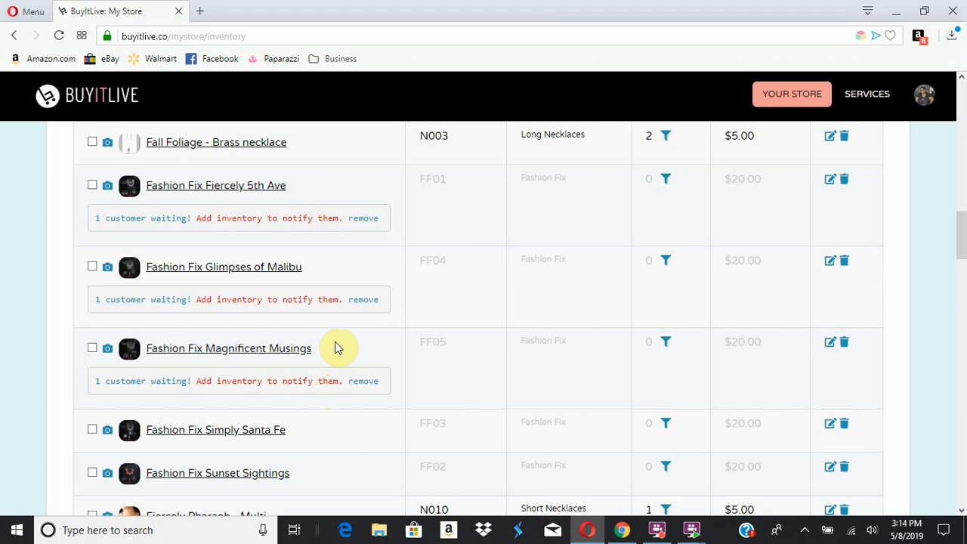
pyautogui.scroll(-2, 337, 347)
# Compare the in-stock products' codes, collections, inventory and prices with the sold-out entries in the product list
pyautogui.scroll(12, 338, 348)
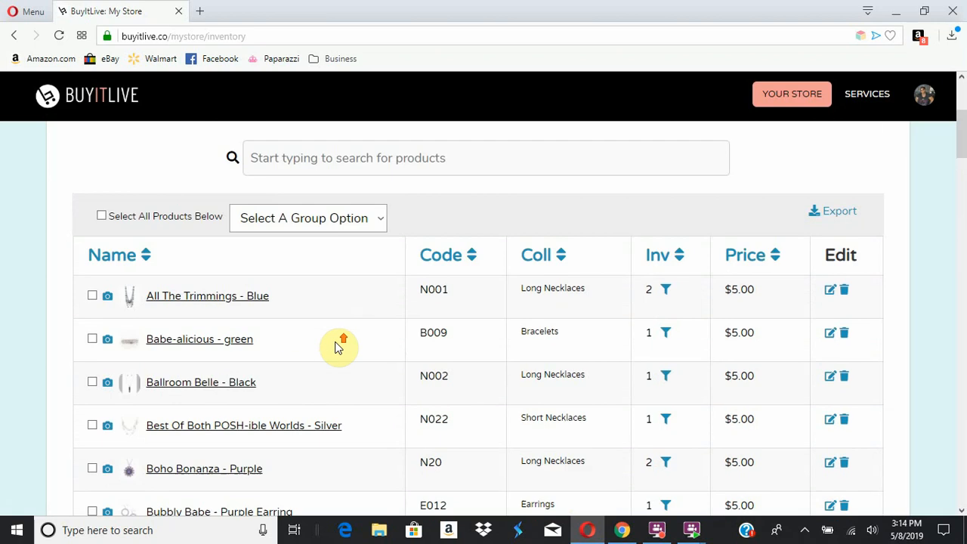
pyautogui.scroll(-11, 338, 347)
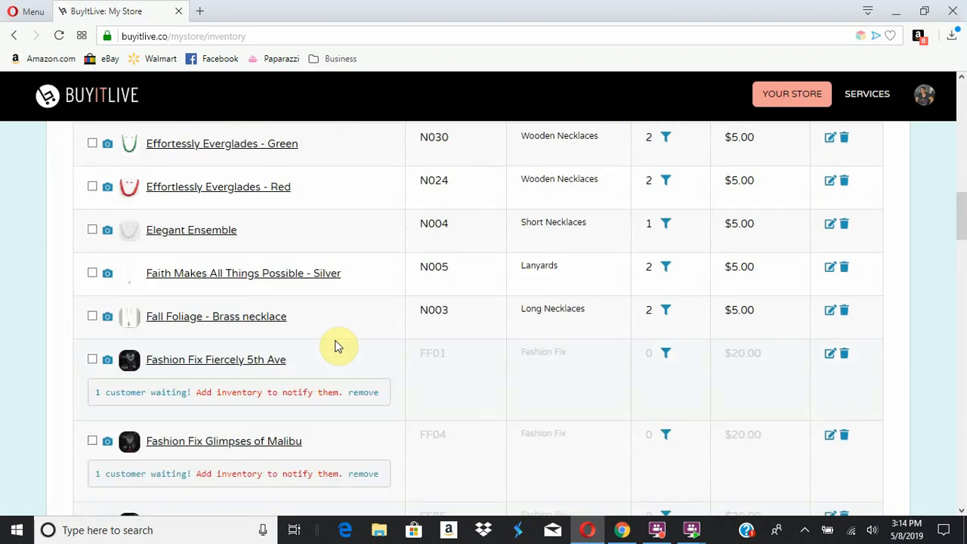
pyautogui.scroll(-3, 338, 347)
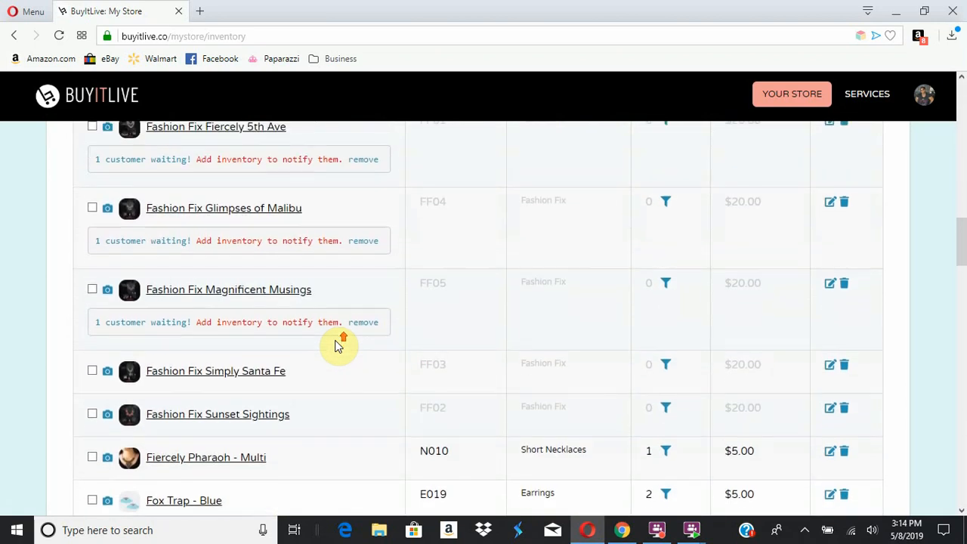
pyautogui.scroll(1, 338, 347)
pyautogui.scroll(1, 337, 346)
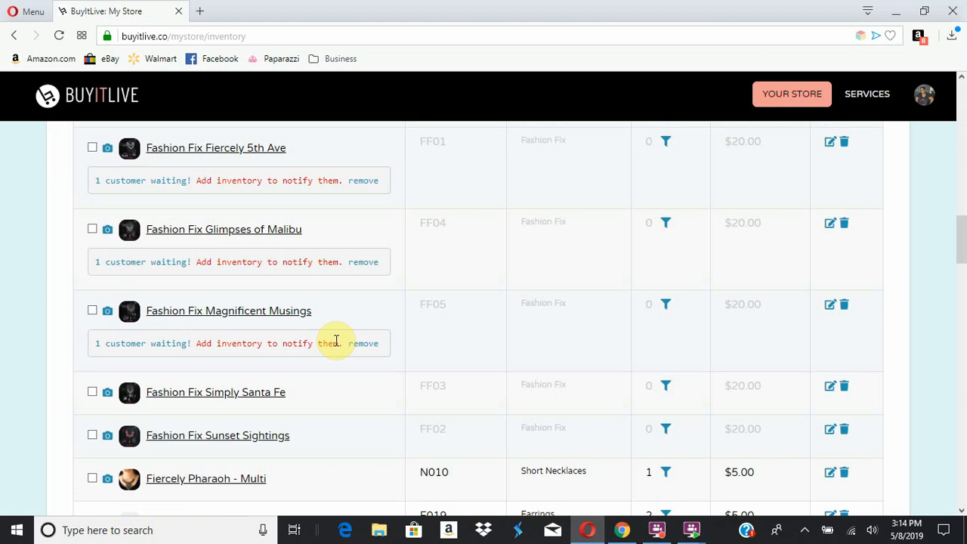
pyautogui.scroll(-5, 336, 340)
pyautogui.scroll(7, 336, 340)
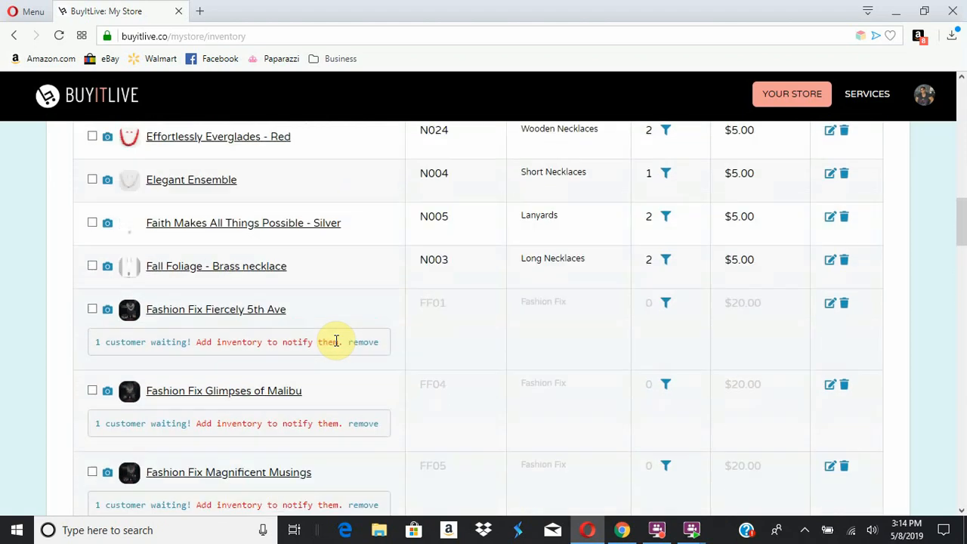
# Open the product-adding page from the product list and dismiss the Windows update notification
pyautogui.scroll(15, 336, 340)
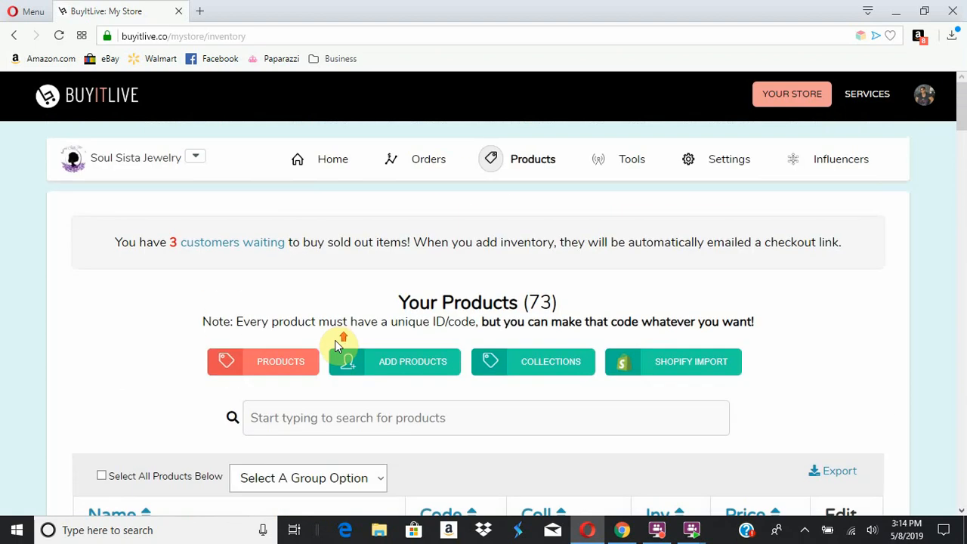
pyautogui.click(376, 367)
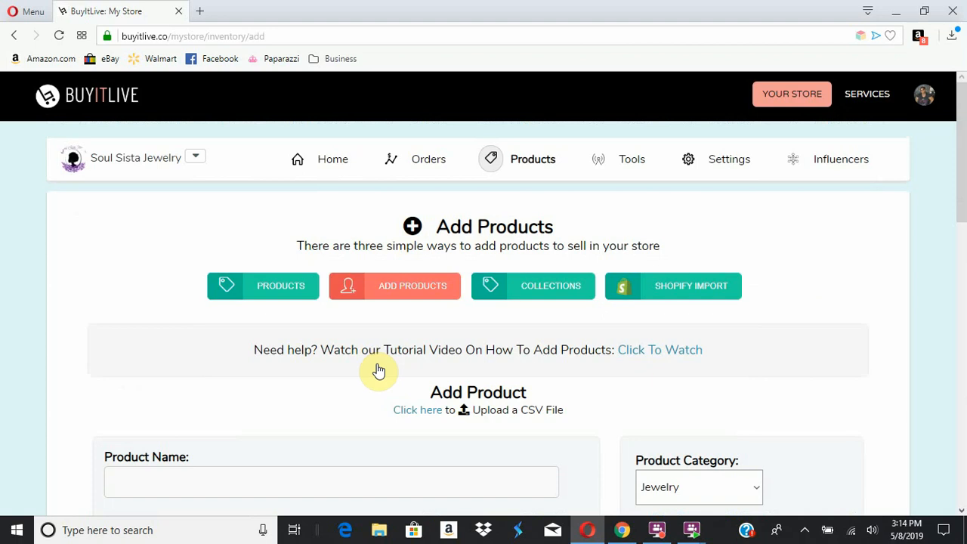
pyautogui.scroll(-1, 306, 373)
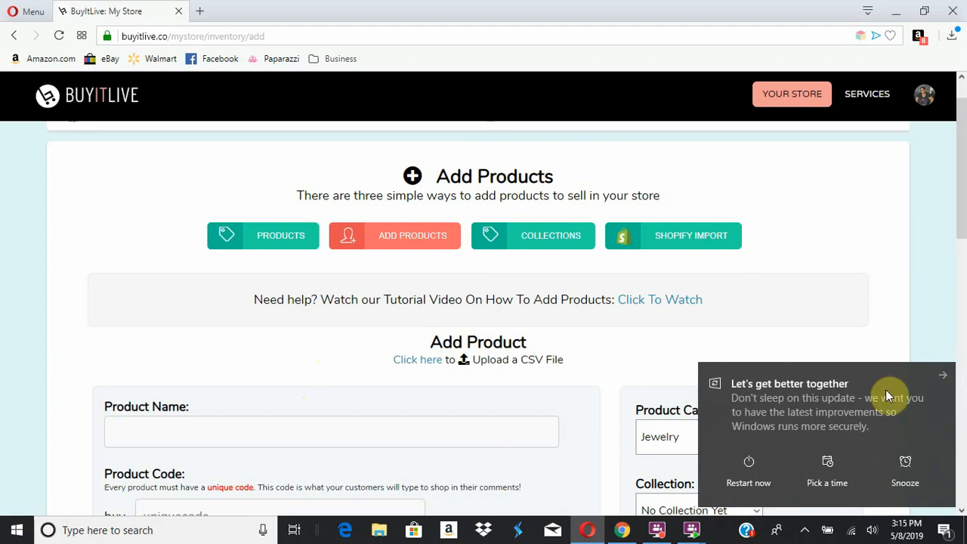
pyautogui.click(944, 374)
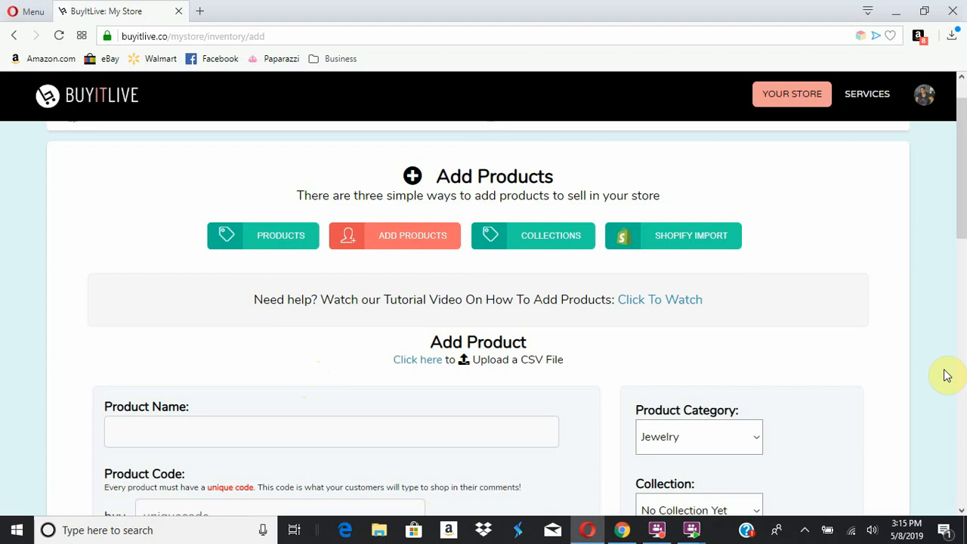
# Enter "Spring Daydream - White" as the product name and pick the third matching suggestion, which has the plain necklace thumbnail
pyautogui.click(447, 428)
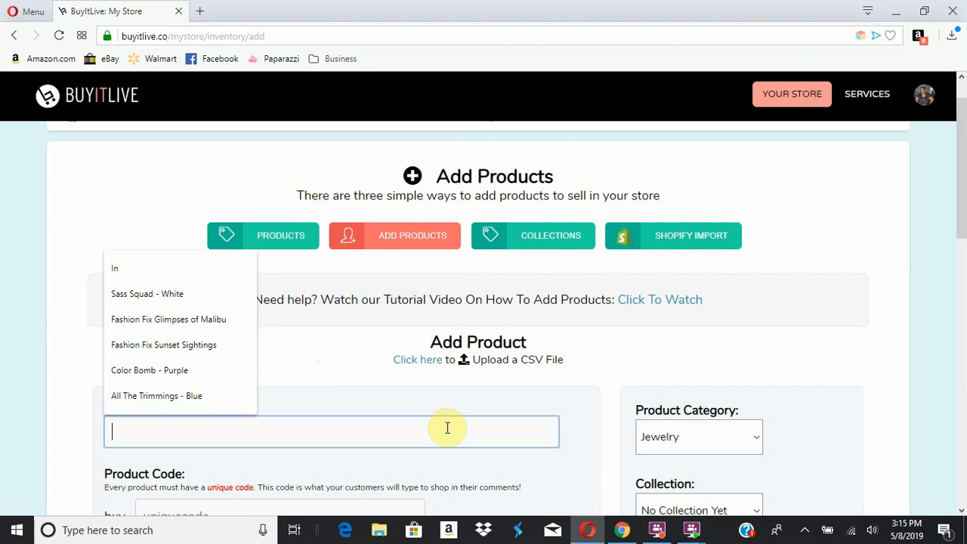
pyautogui.write('Spring ')
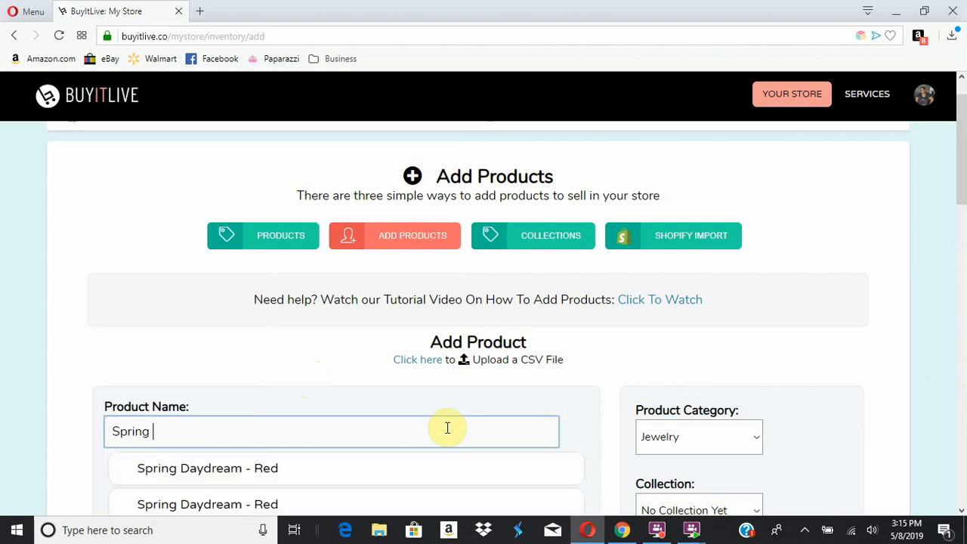
pyautogui.write('Da')
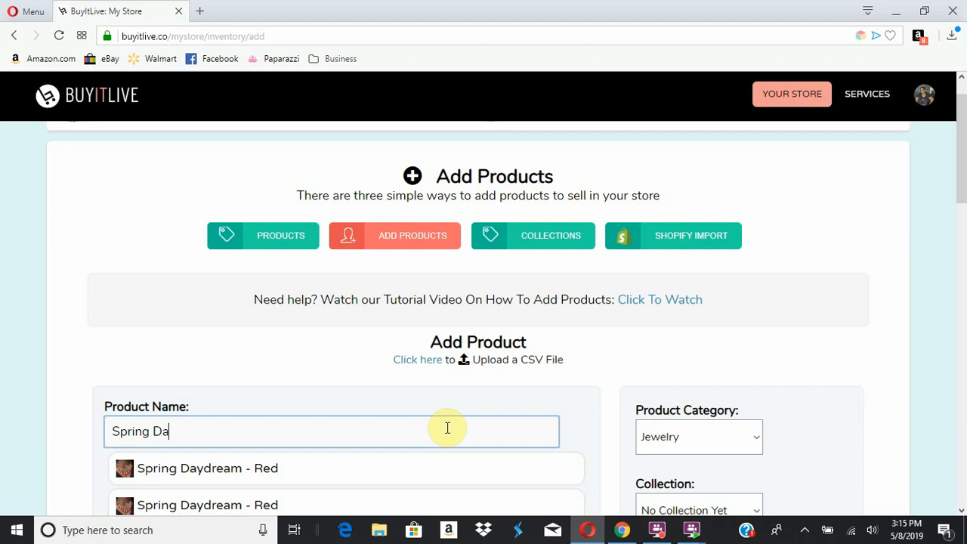
pyautogui.write('y')
pyautogui.write('dream ')
pyautogui.write('_')
pyautogui.write(' W')
pyautogui.write('hite')
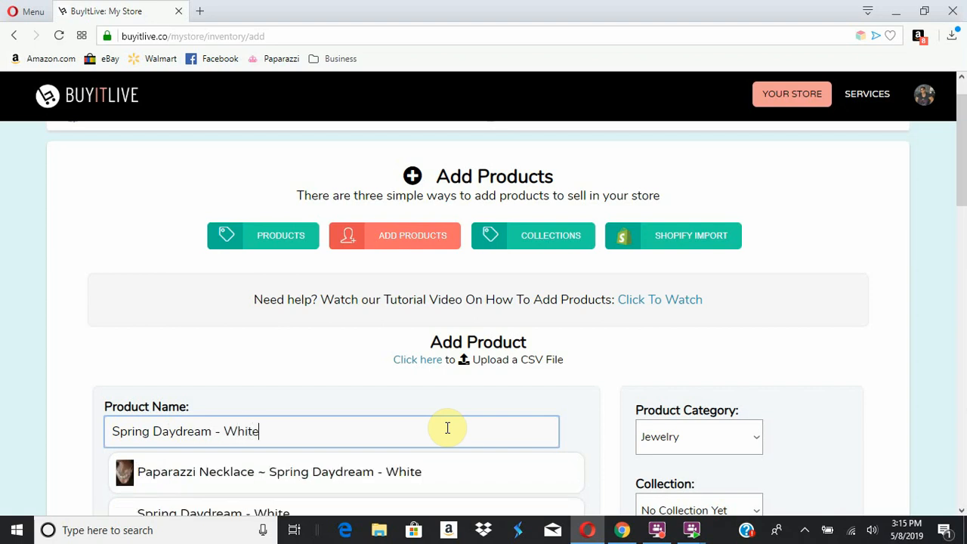
pyautogui.scroll(-3, 447, 427)
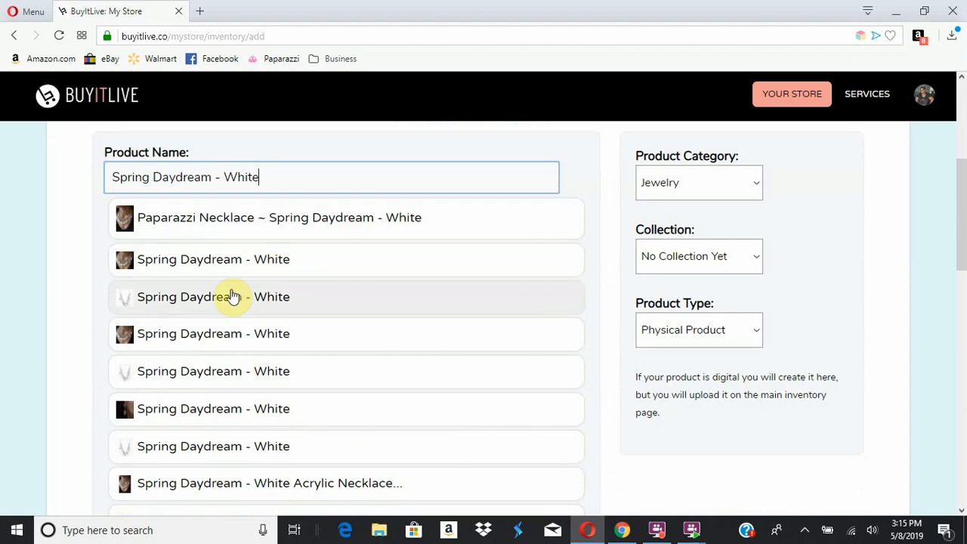
pyautogui.click(160, 299)
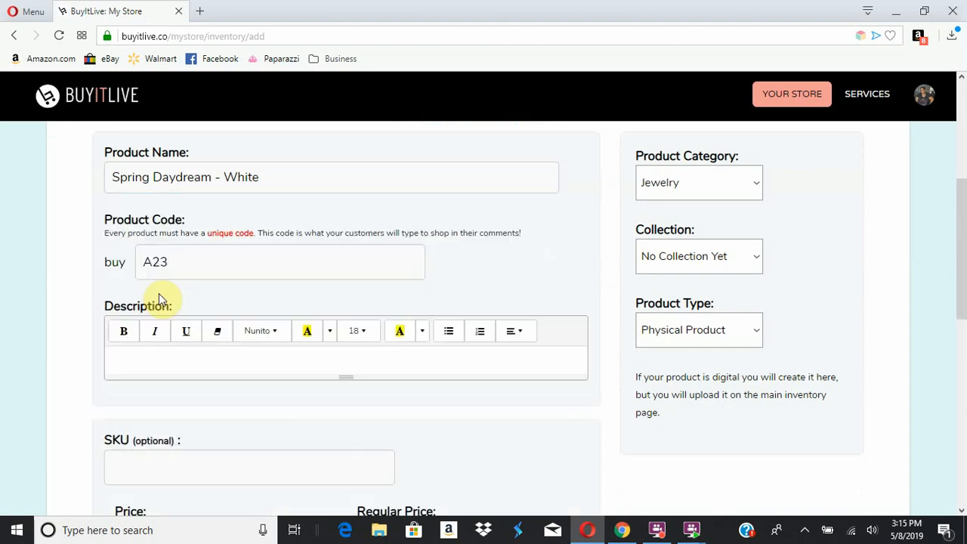
# Replace the suggested product code of Spring Daydream - White with N021
pyautogui.click(192, 272)
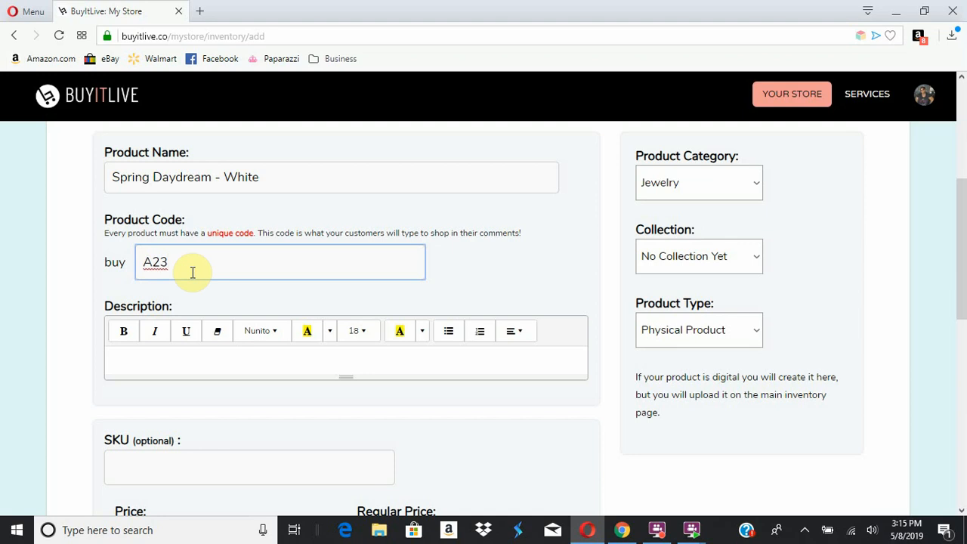
pyautogui.press('BackSpace')
pyautogui.press('BackSpace')
pyautogui.press('BackSpace')
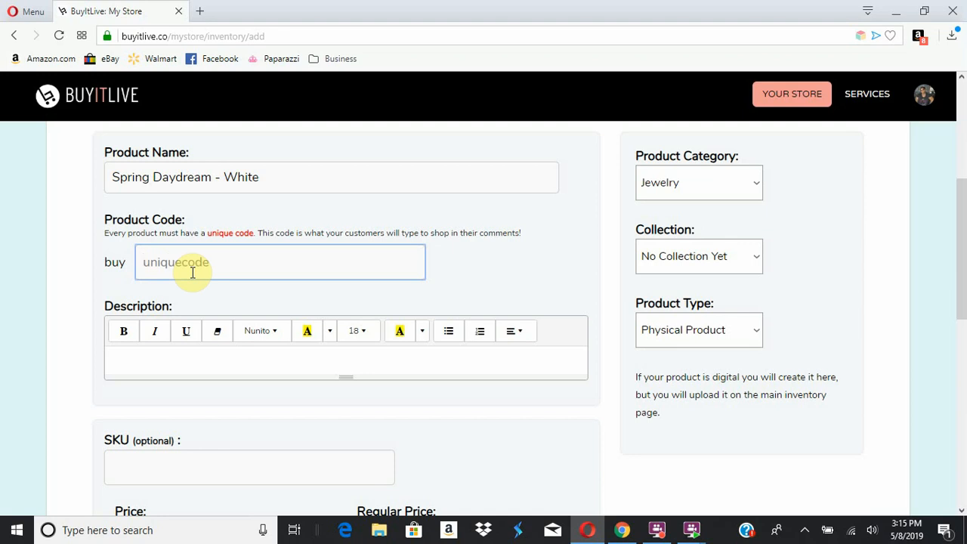
pyautogui.write('N')
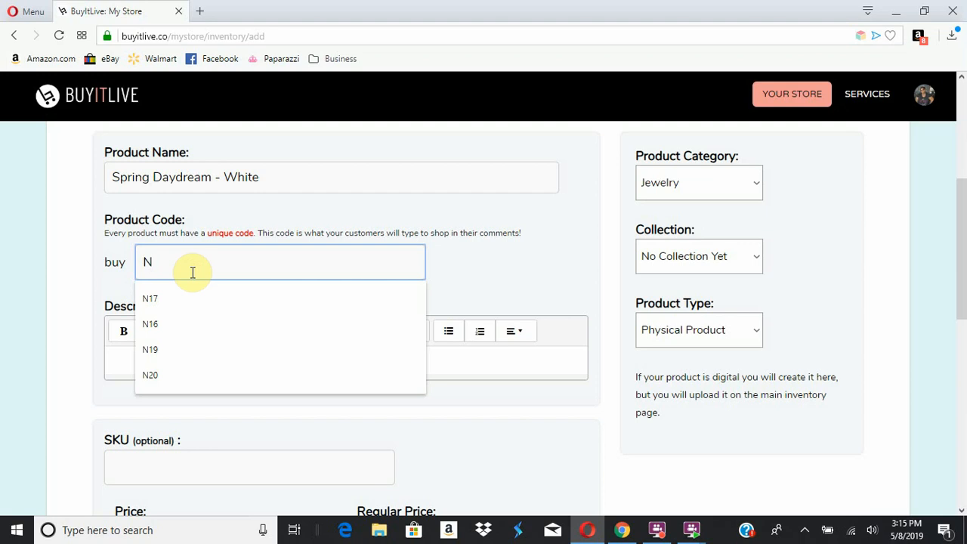
pyautogui.write('021')
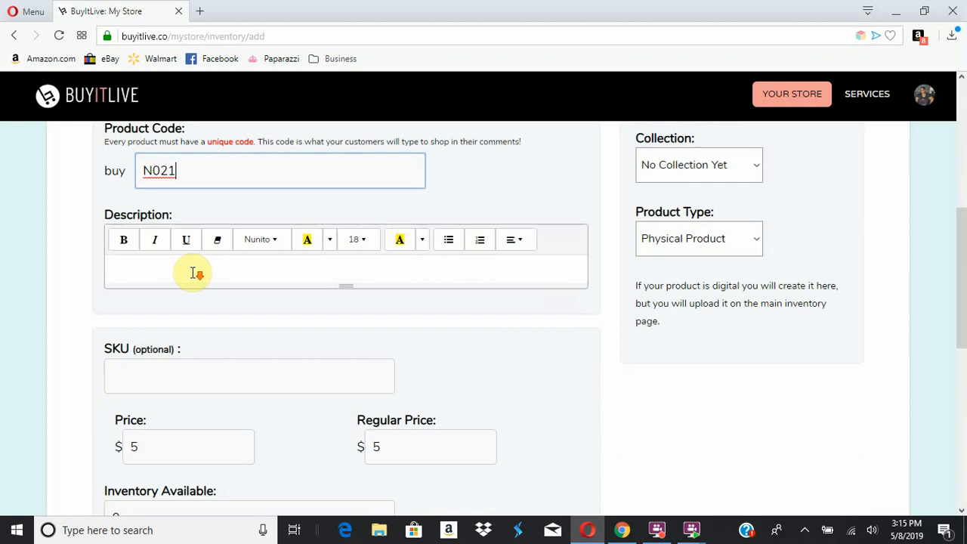
# Set the available inventory of Spring Daydream - White to 2
pyautogui.scroll(-2, 195, 272)
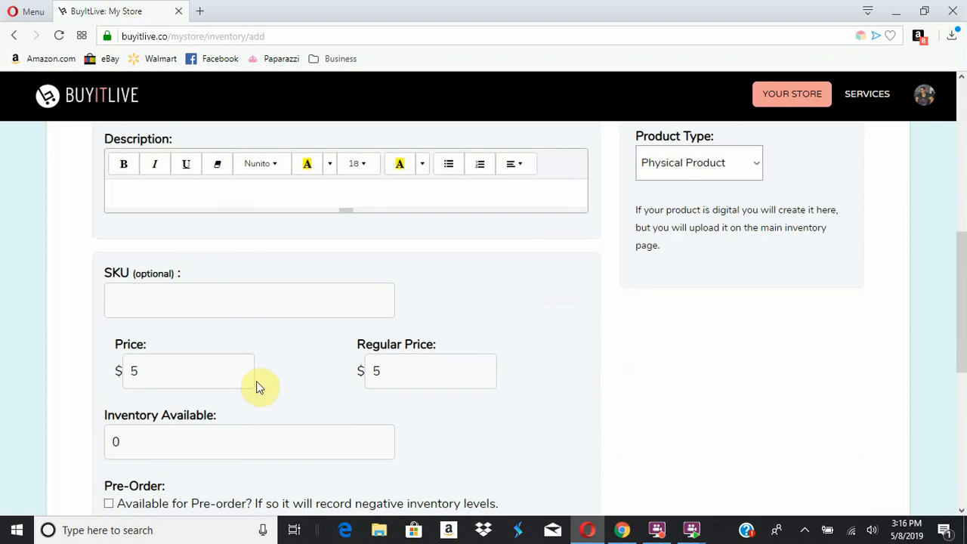
pyautogui.click(290, 450)
pyautogui.press('BackSpace')
pyautogui.write('2')
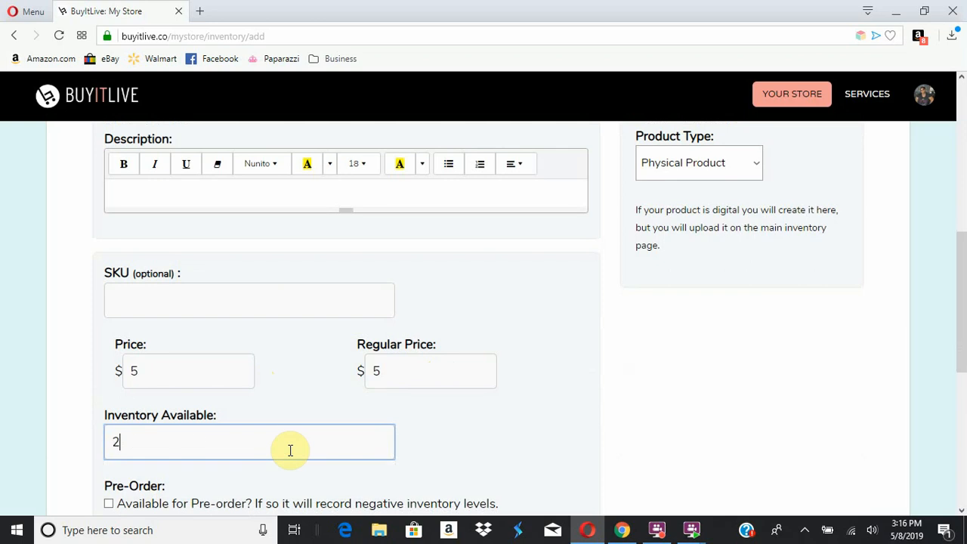
pyautogui.click(291, 473)
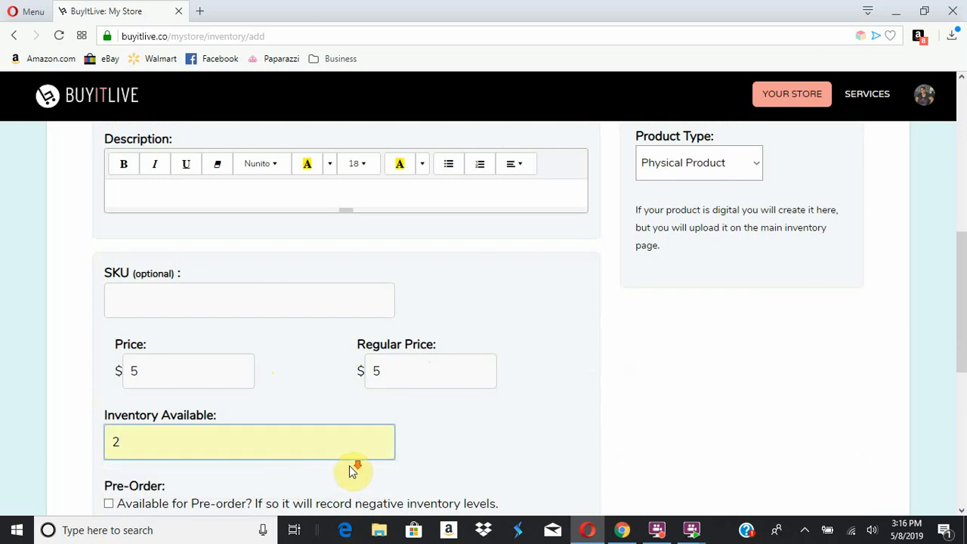
# Review the pre-order, variants and weight settings, and save the Spring Daydream - White product
pyautogui.scroll(-2, 352, 470)
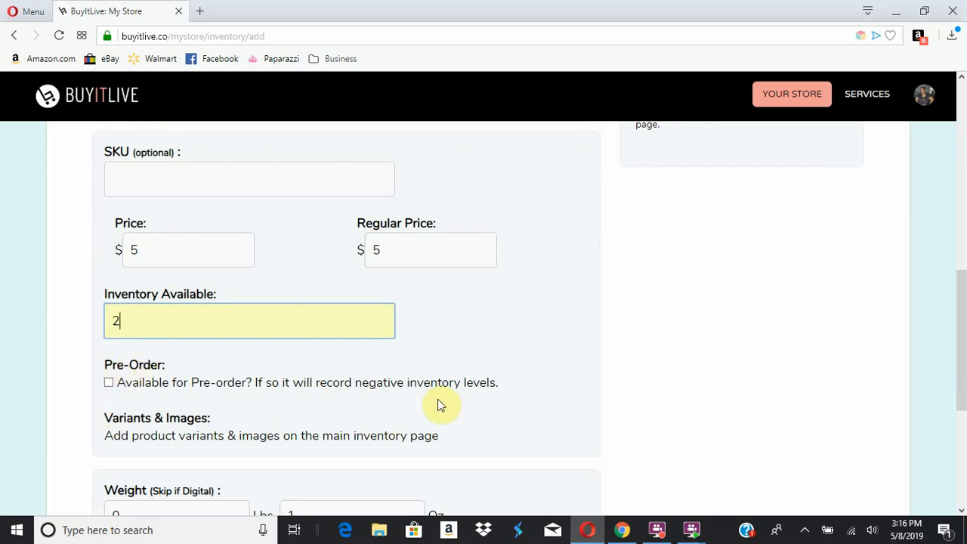
pyautogui.scroll(-1, 437, 400)
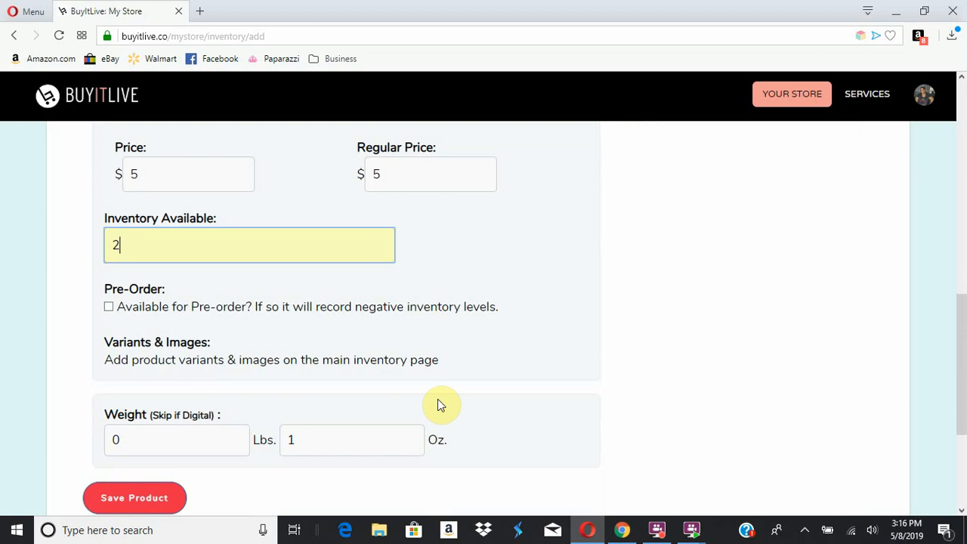
pyautogui.click(161, 498)
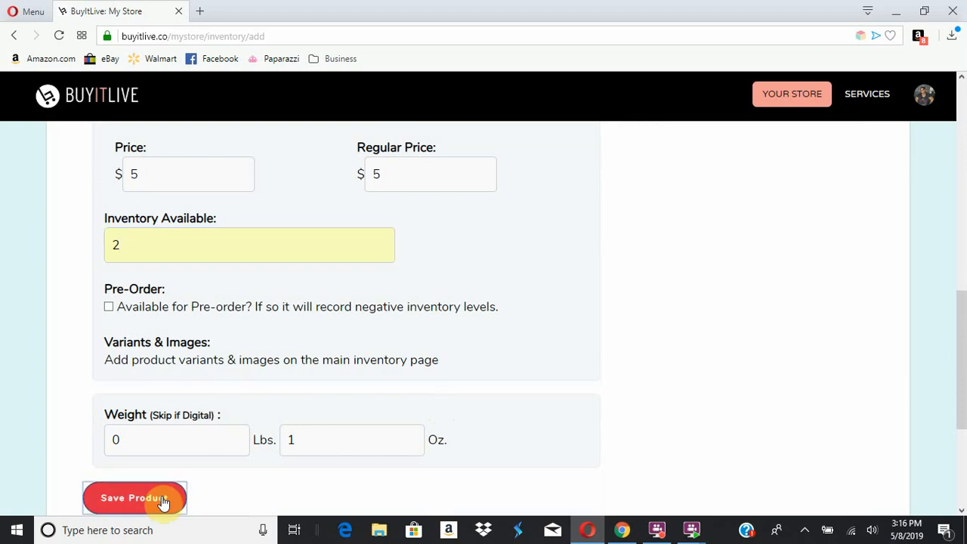
pyautogui.scroll(-2, 242, 430)
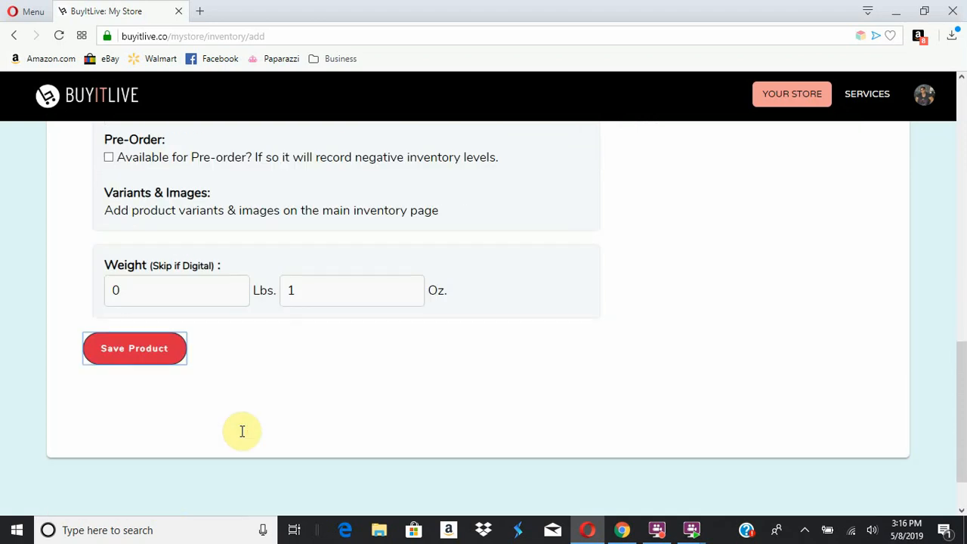
# Start another product by searching for "Sparkling Stardom - Purp" as its name and pick the first Sparkling Stardom - Purple suggestion with a thumbnail
pyautogui.scroll(2, 241, 436)
pyautogui.scroll(7, 242, 437)
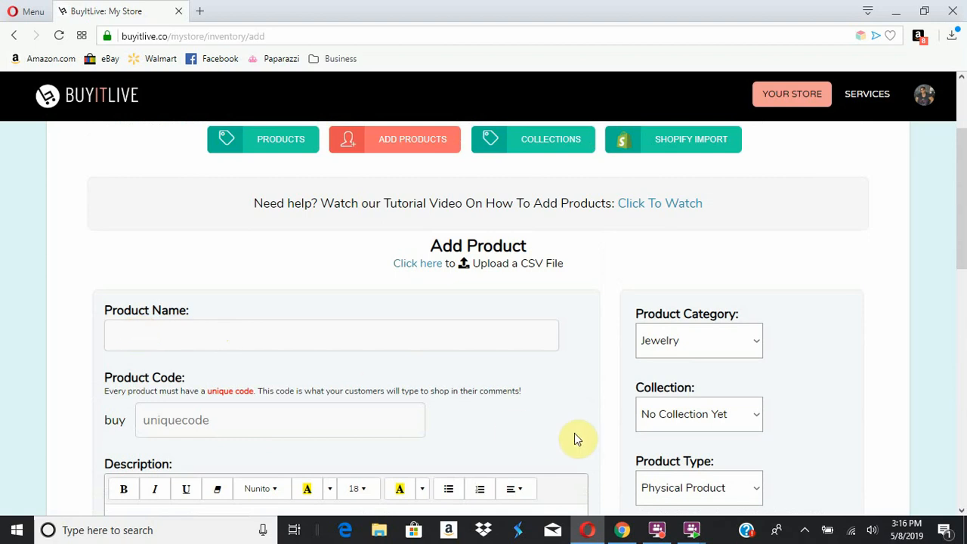
pyautogui.click(422, 333)
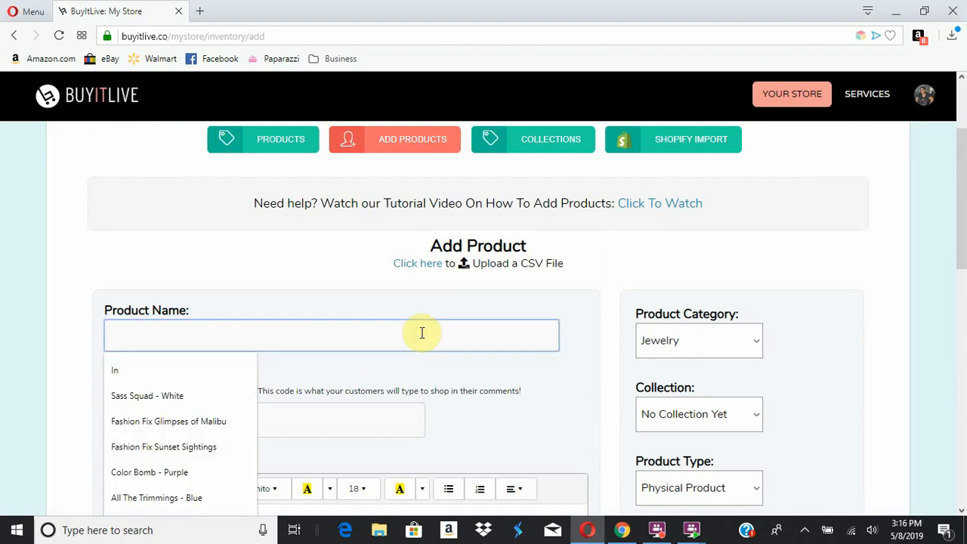
pyautogui.write('Spark')
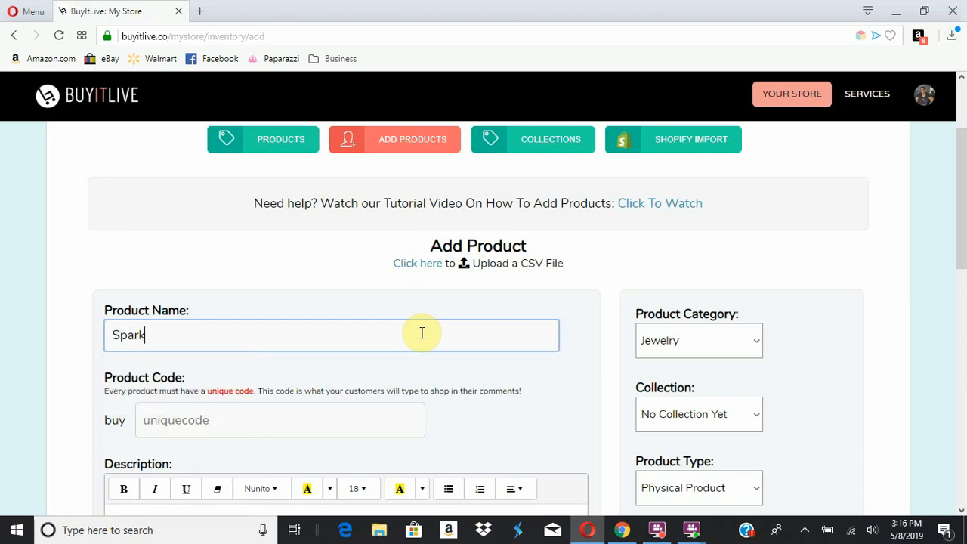
pyautogui.write('ling S')
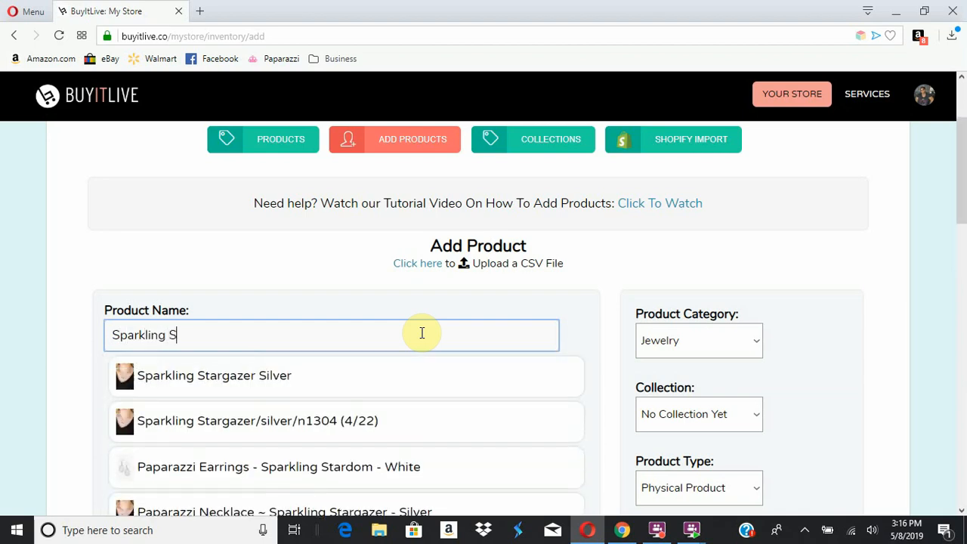
pyautogui.write('tardom')
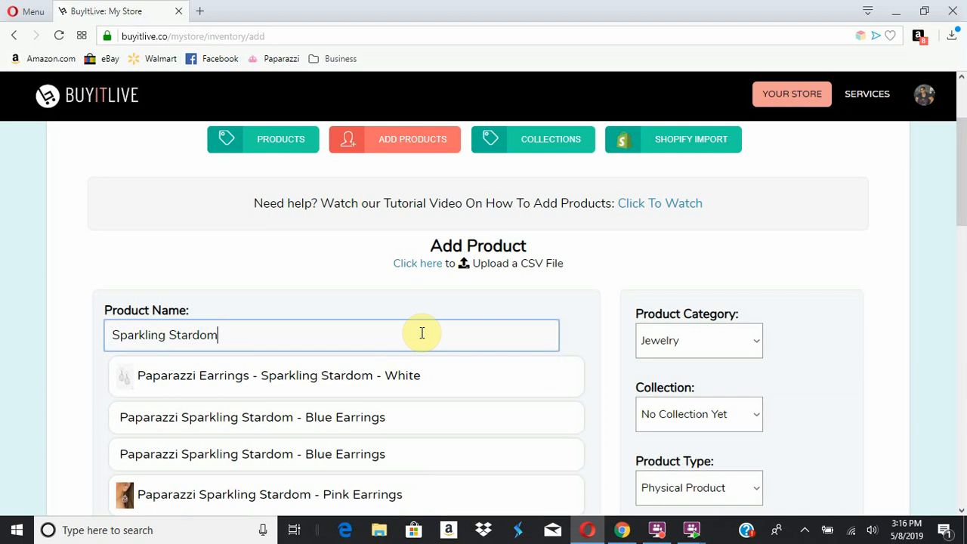
pyautogui.write(' - Purp')
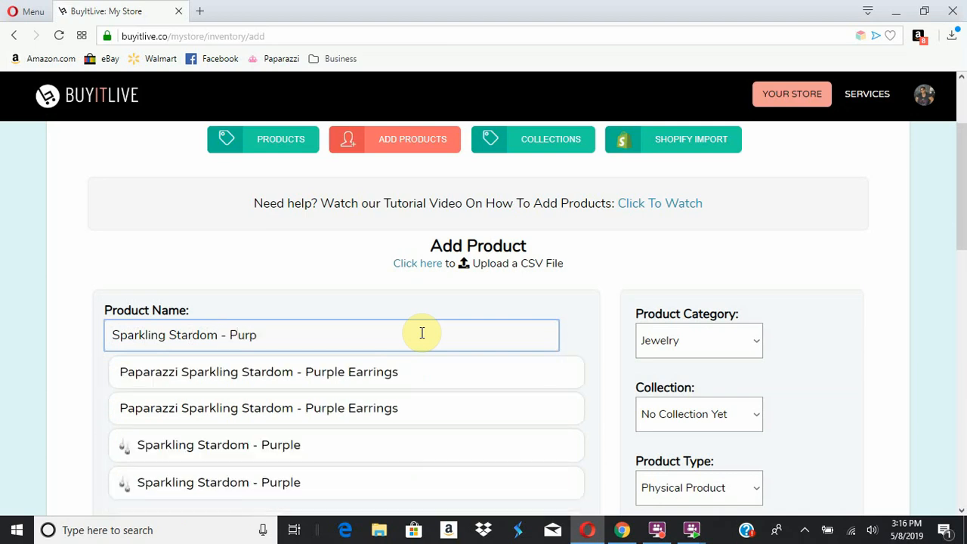
pyautogui.click(273, 446)
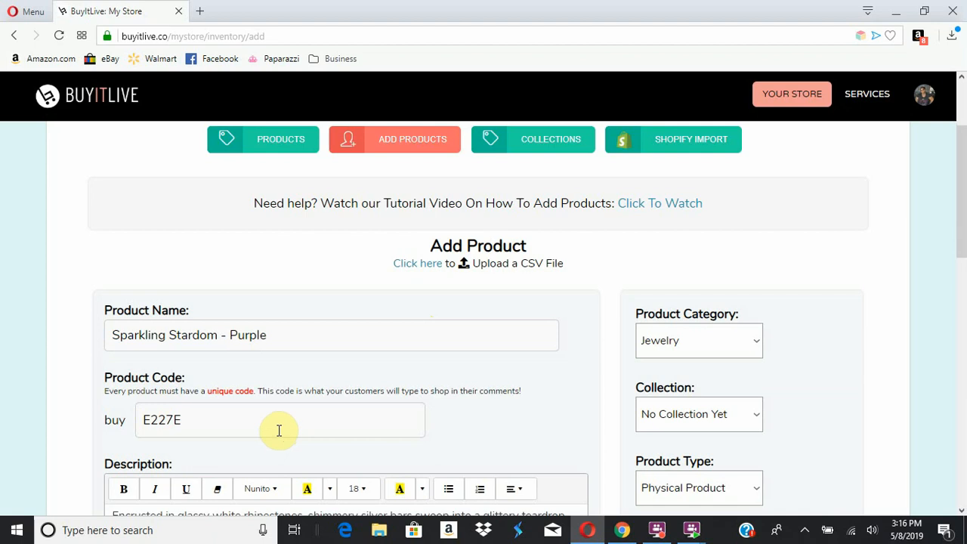
# Set the product code of Sparkling Stardom - Purple to E015 and assign it to the Earrings collection
pyautogui.moveTo(276, 430); pyautogui.dragTo(112, 417)
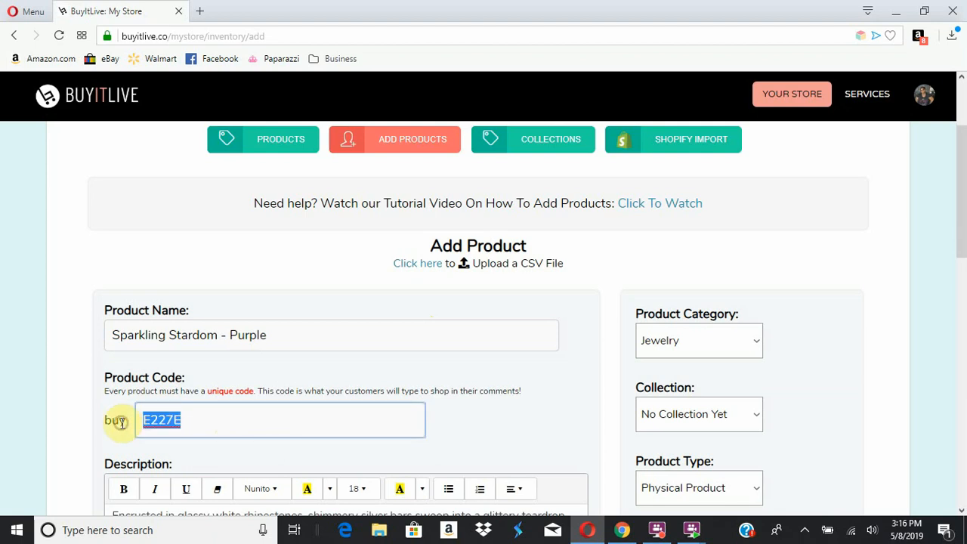
pyautogui.write('E')
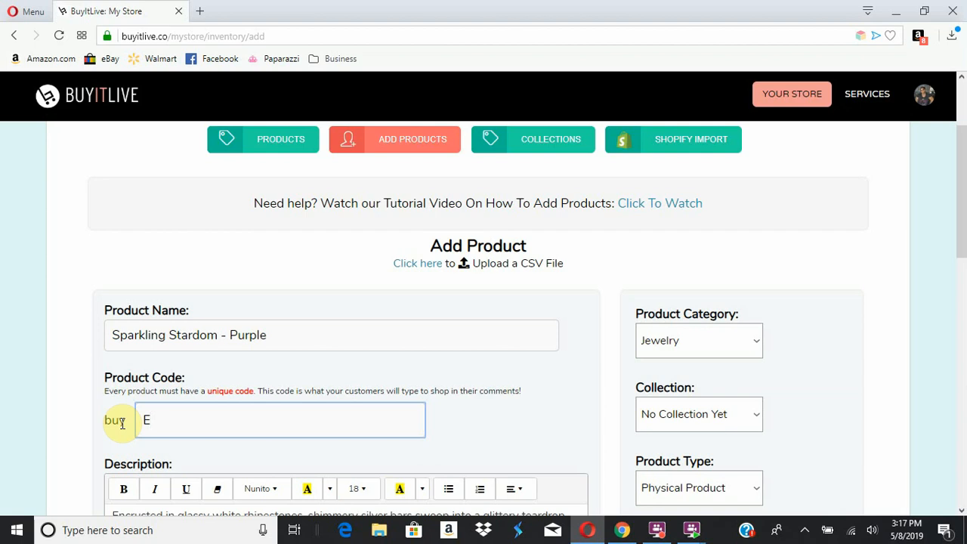
pyautogui.write('015')
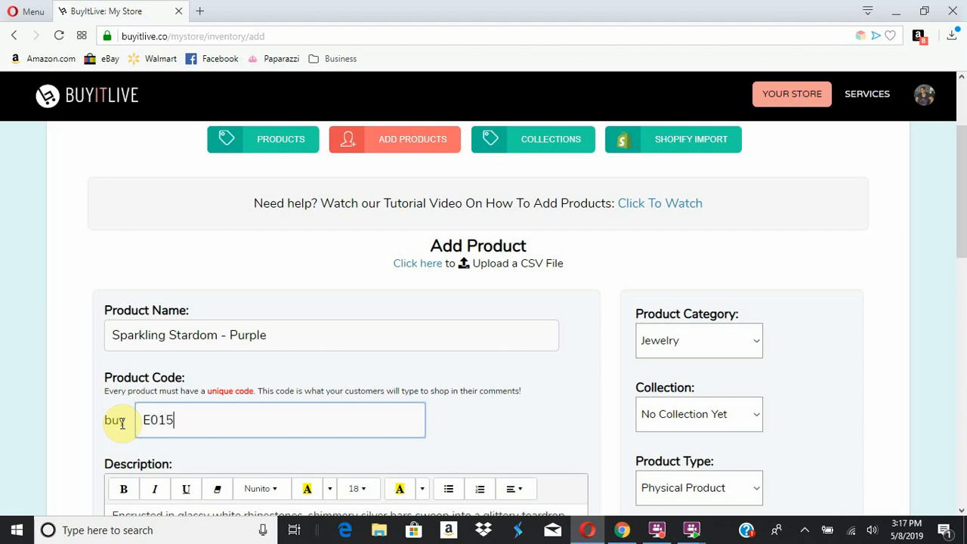
pyautogui.click(664, 422)
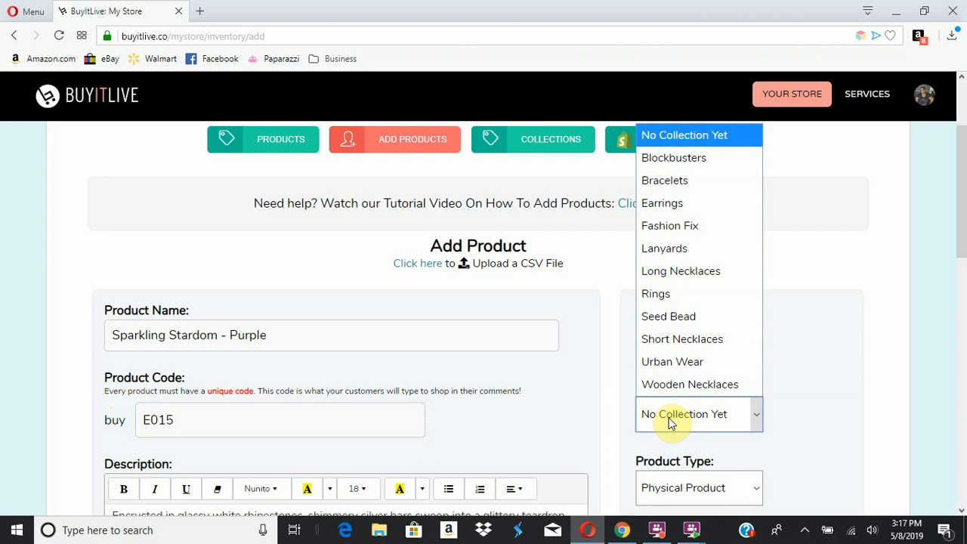
pyautogui.click(689, 204)
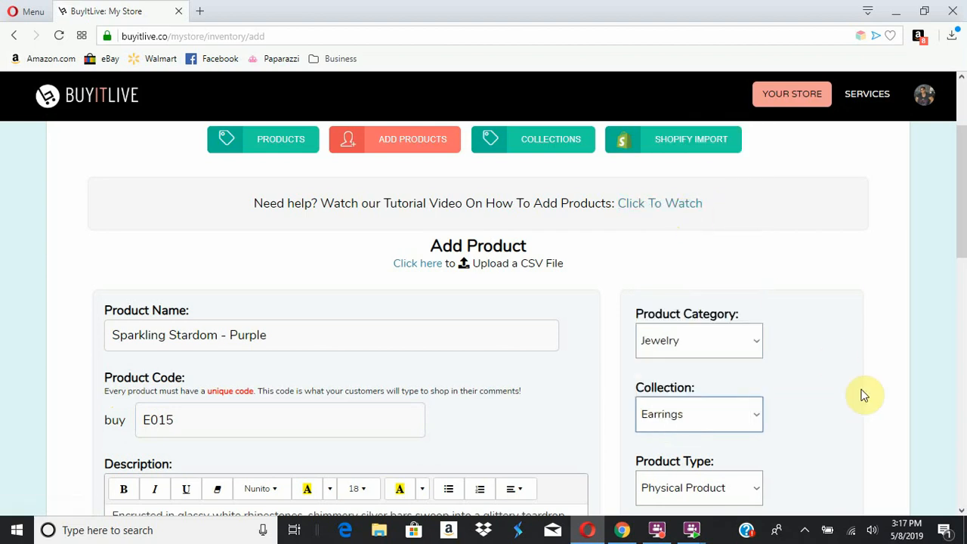
# Set the available inventory of Sparkling Stardom - Purple to 2 and save the product
pyautogui.scroll(-4, 865, 392)
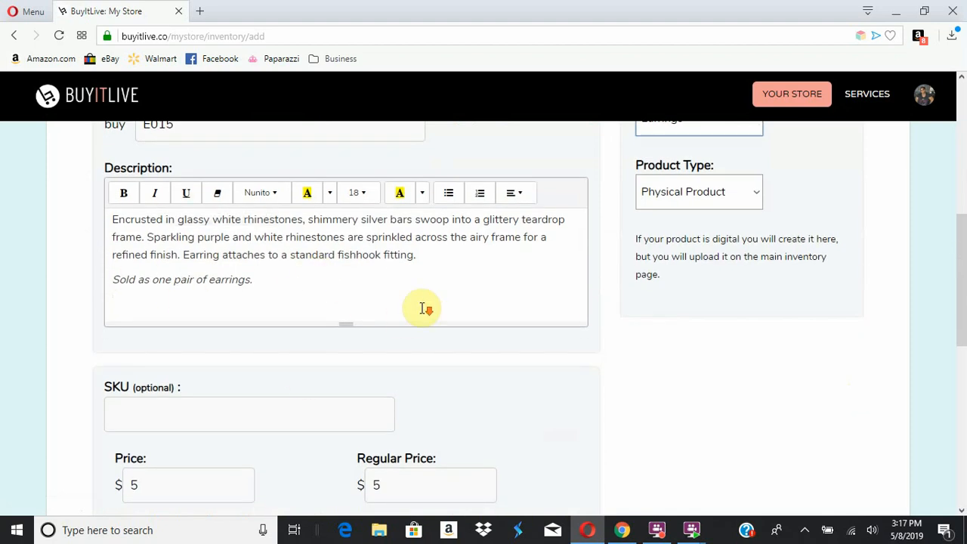
pyautogui.scroll(-3, 423, 308)
pyautogui.doubleClick(117, 341)
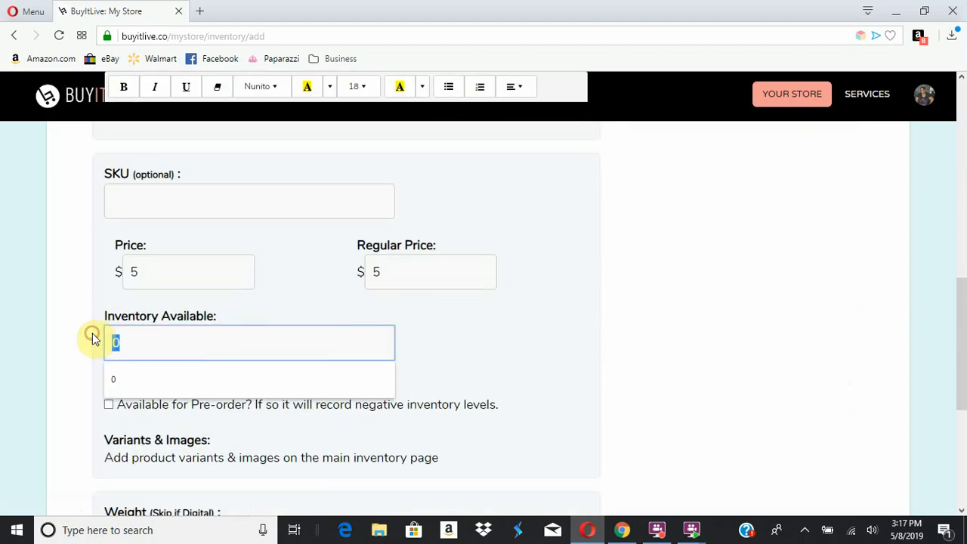
pyautogui.write('2')
pyautogui.click(394, 408)
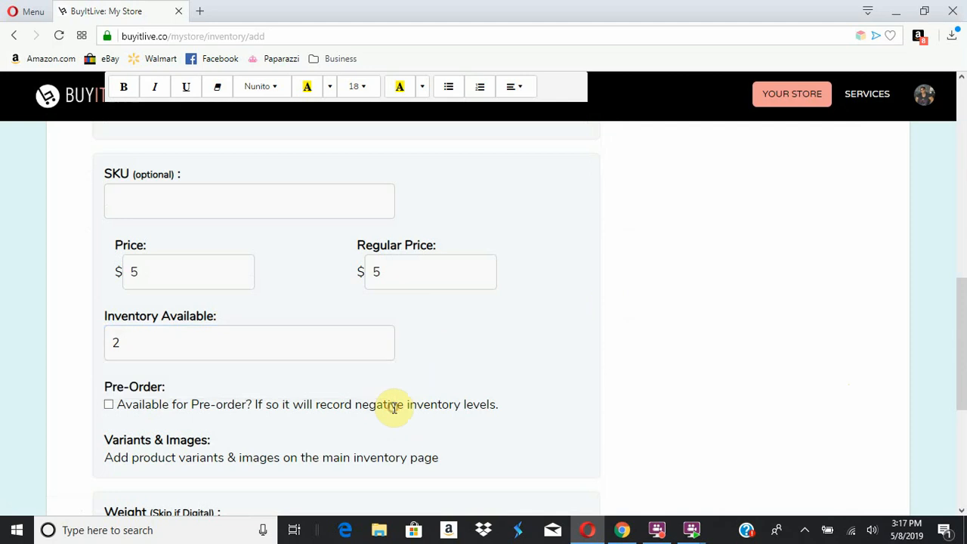
pyautogui.scroll(-4, 396, 411)
pyautogui.scroll(9, 398, 412)
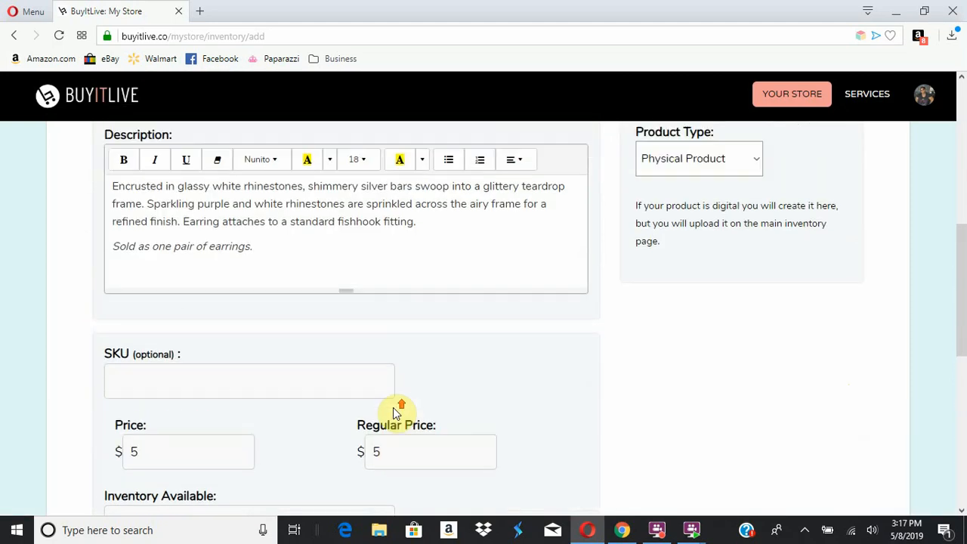
pyautogui.scroll(-9, 393, 408)
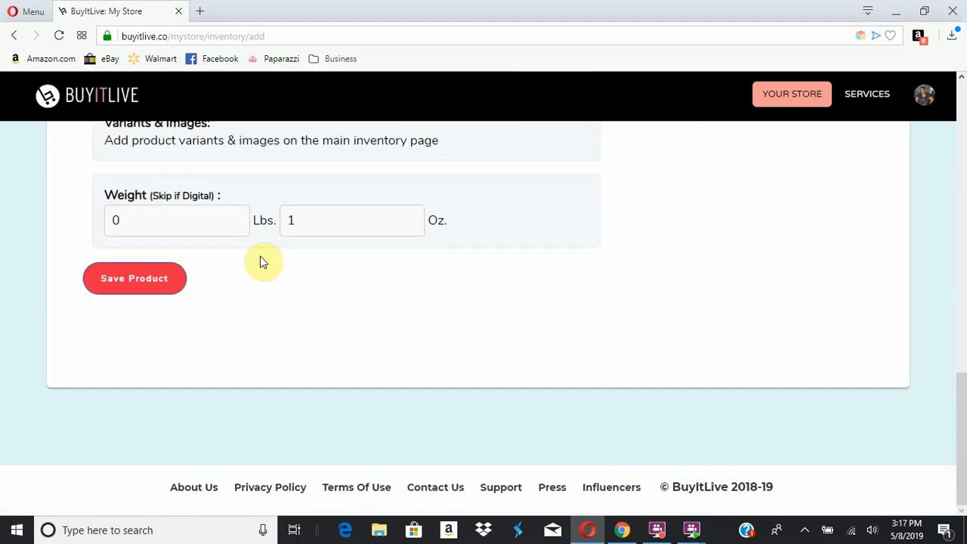
pyautogui.click(119, 293)
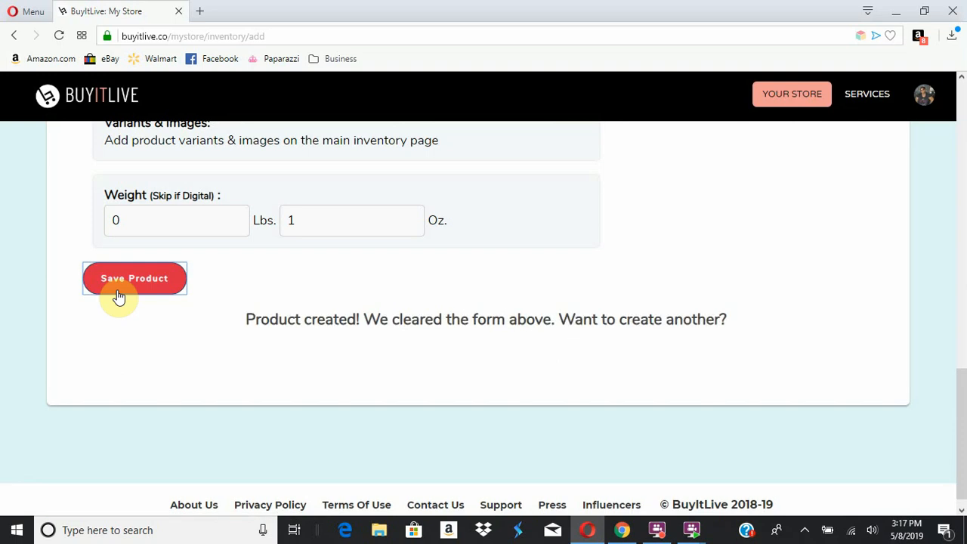
# Delete the leftover earring description from the new product form
pyautogui.scroll(8, 277, 318)
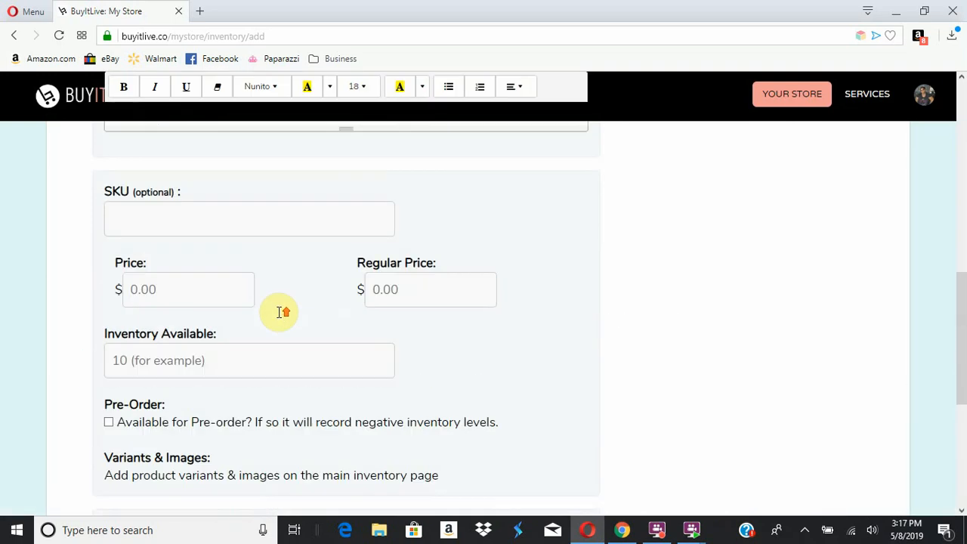
pyautogui.scroll(2, 277, 313)
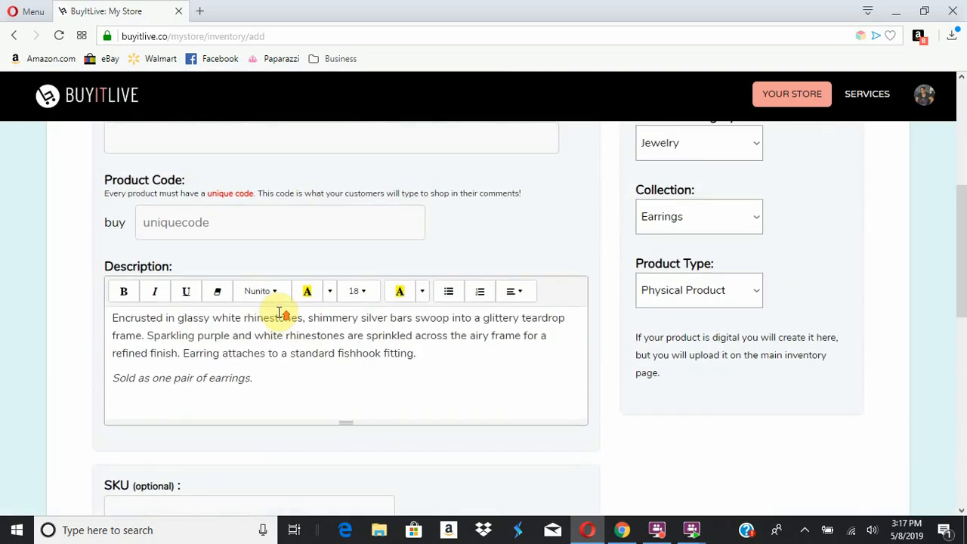
pyautogui.click(281, 382)
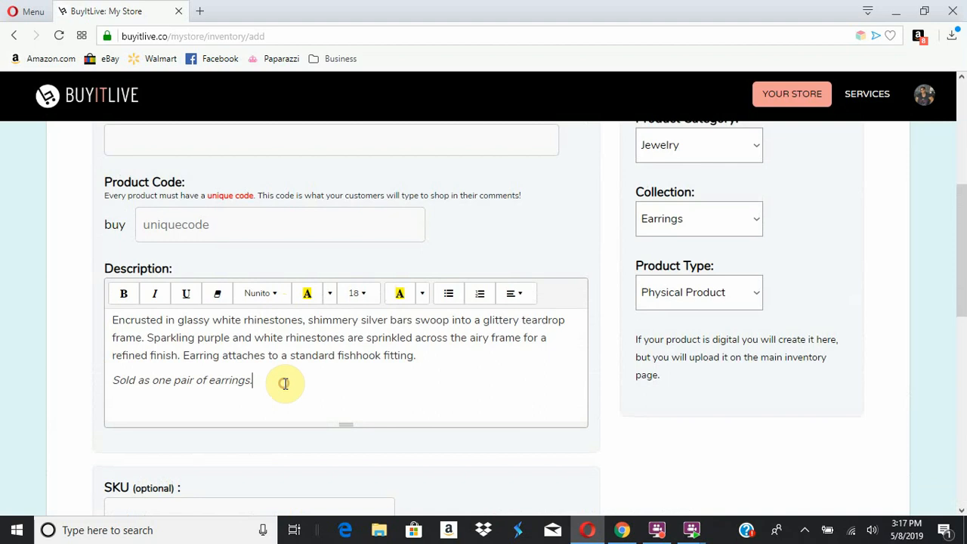
pyautogui.moveTo(109, 376); pyautogui.dragTo(95, 315)
pyautogui.press('BackSpace')
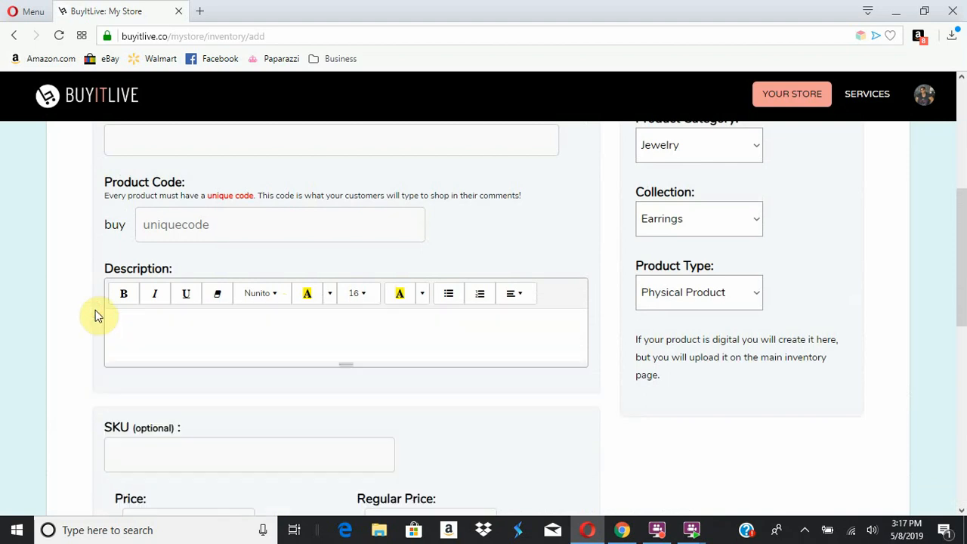
# Open the store's product list and sort it by product code to look through the inventory
pyautogui.scroll(3, 95, 315)
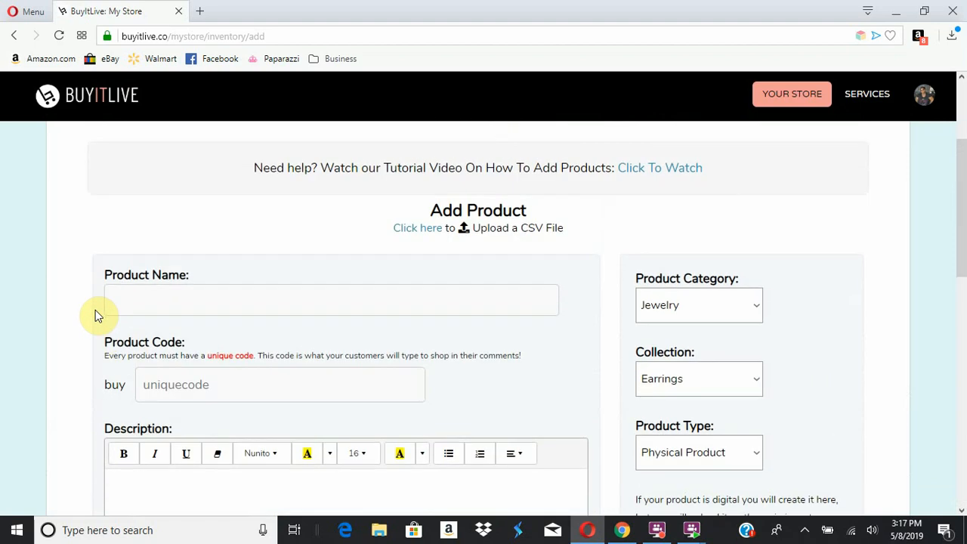
pyautogui.scroll(1, 95, 309)
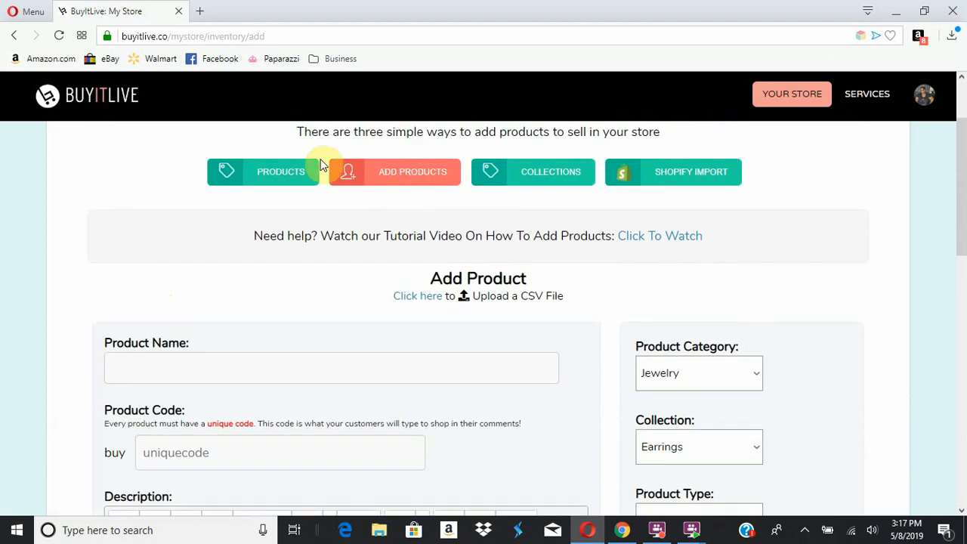
pyautogui.click(294, 168)
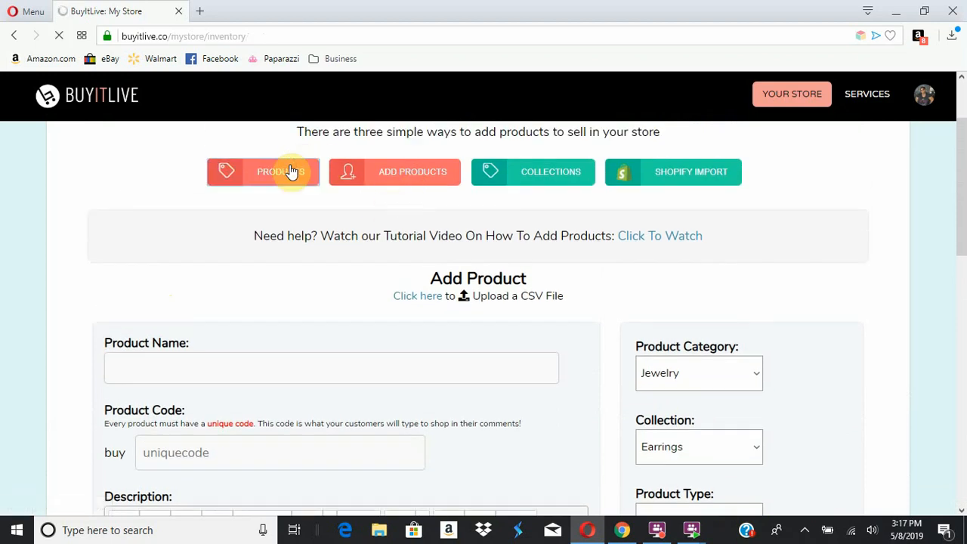
pyautogui.scroll(-3, 179, 403)
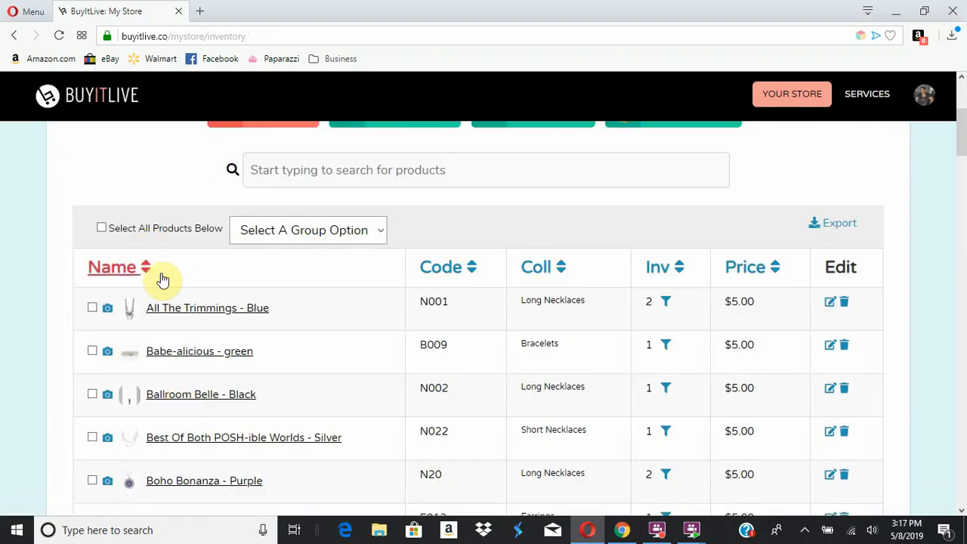
pyautogui.click(463, 278)
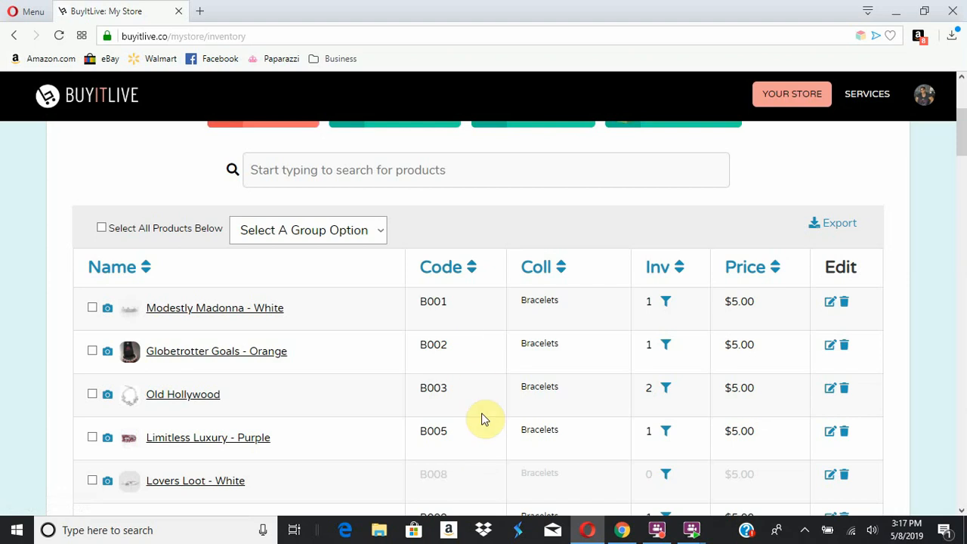
pyautogui.scroll(-2, 483, 418)
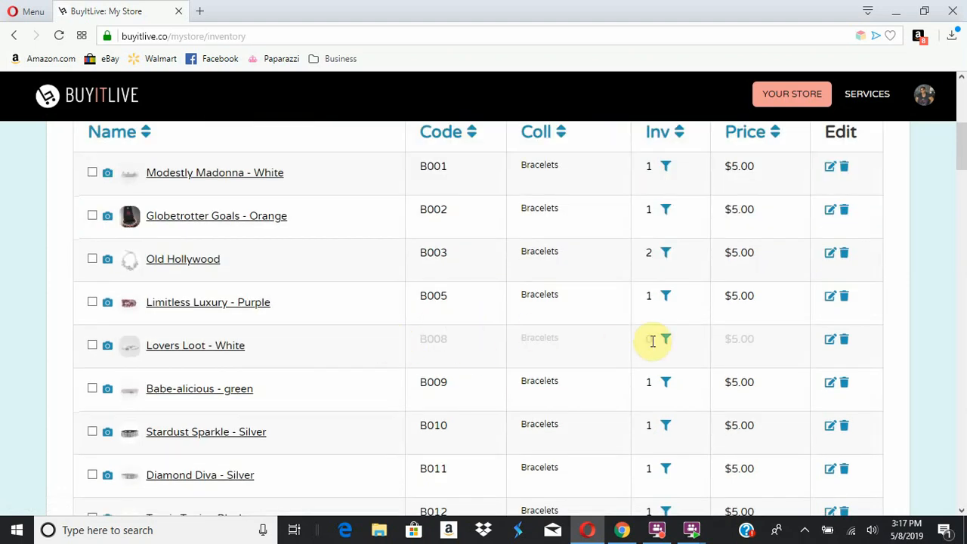
pyautogui.scroll(2, 539, 361)
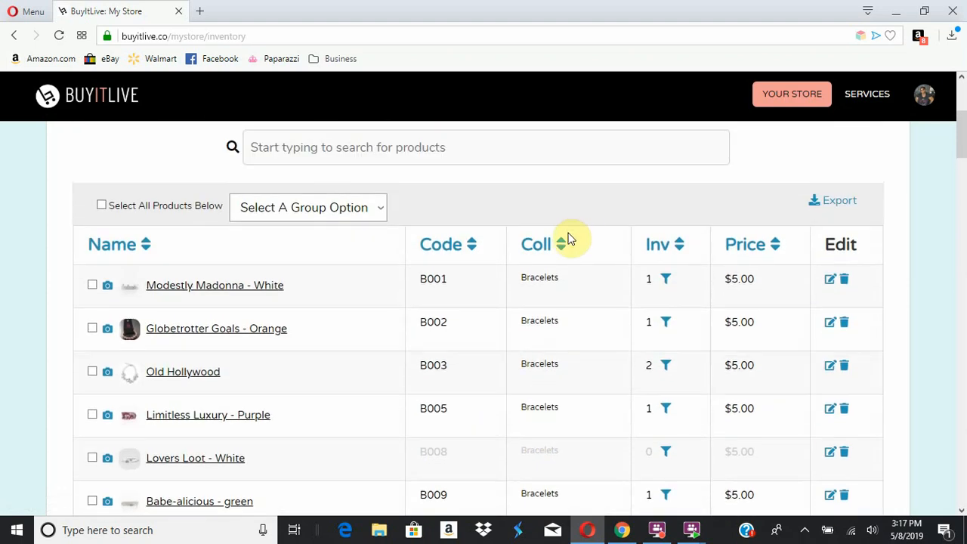
# Sort the products by collection, then assign Spring Daydream - White to the Short Necklaces collection and save it
pyautogui.click(560, 246)
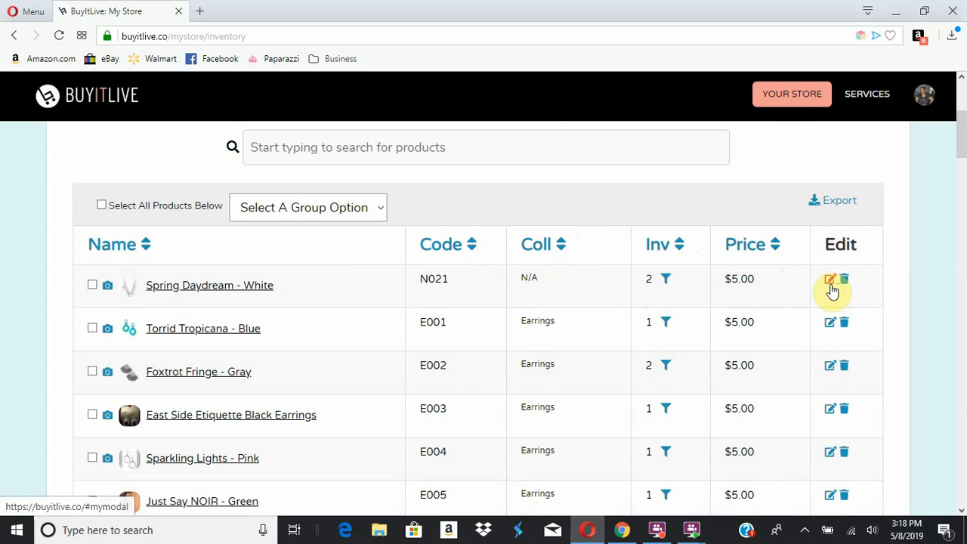
pyautogui.click(829, 284)
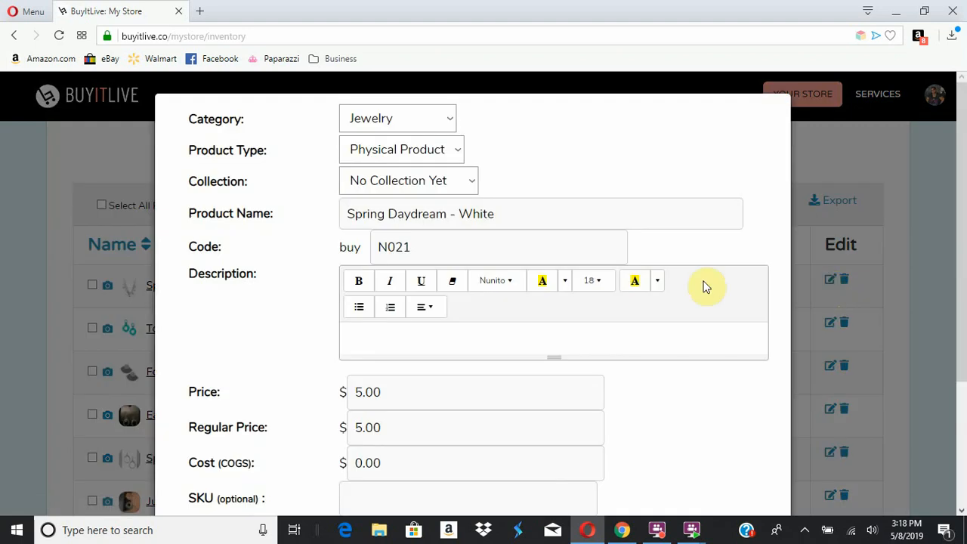
pyautogui.click(395, 185)
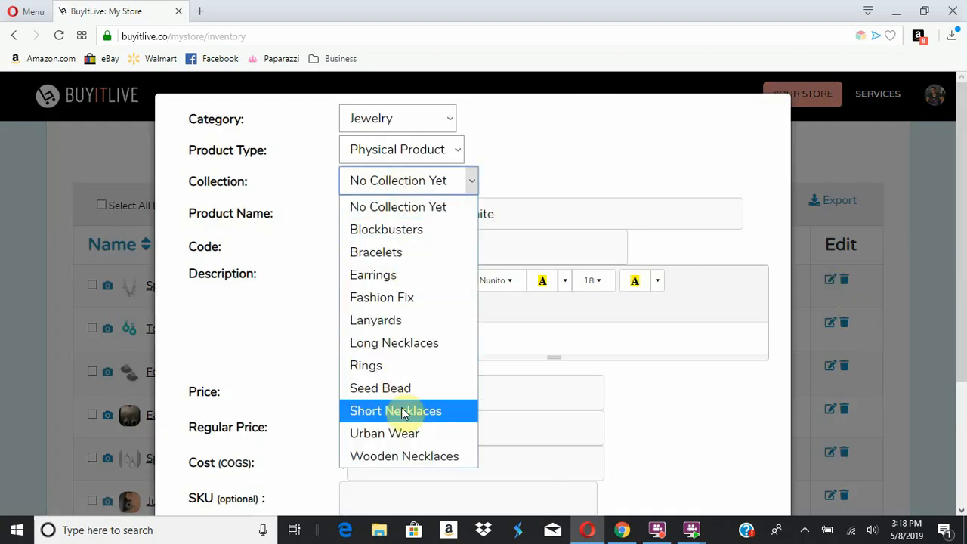
pyautogui.click(401, 412)
pyautogui.scroll(-2, 612, 419)
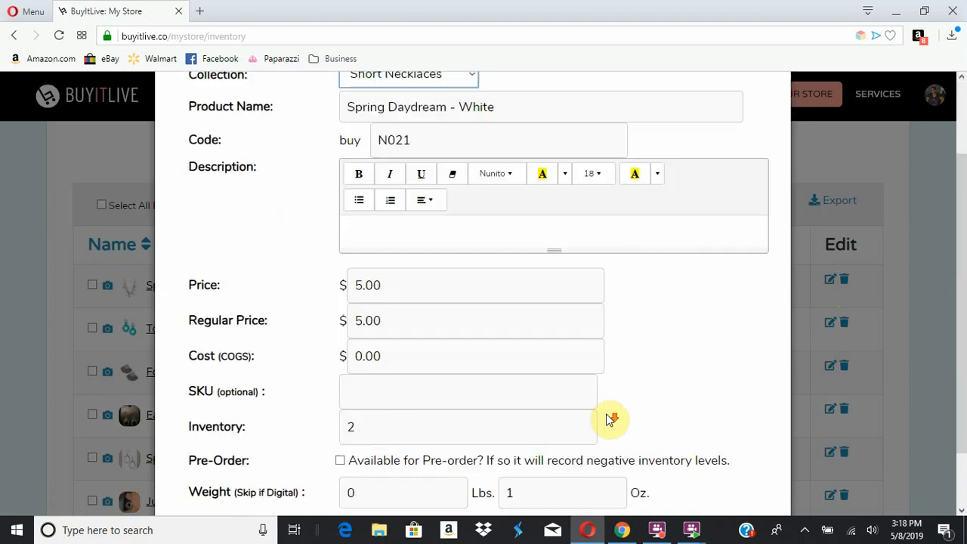
pyautogui.scroll(-1, 612, 419)
pyautogui.click(194, 469)
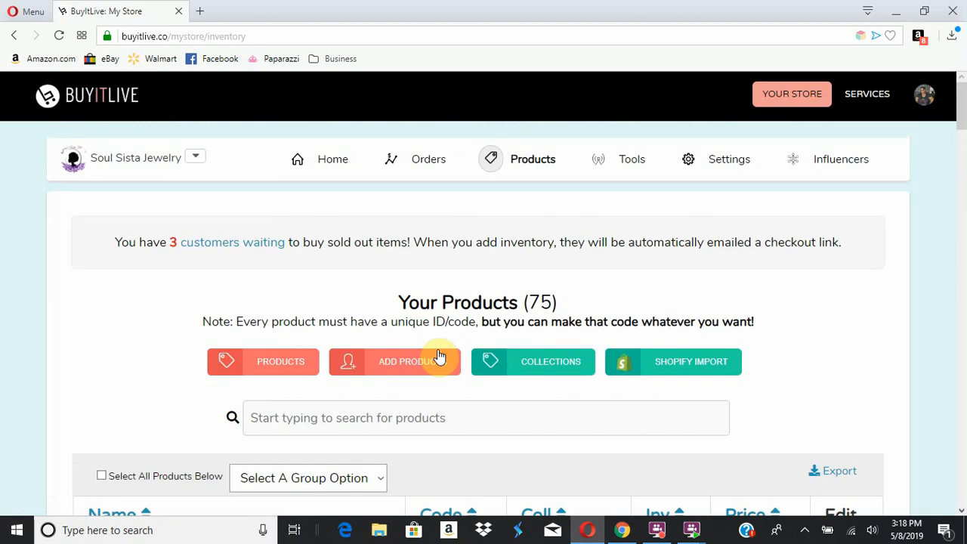
# Open the store's product collections and look through the whole list
pyautogui.click(558, 370)
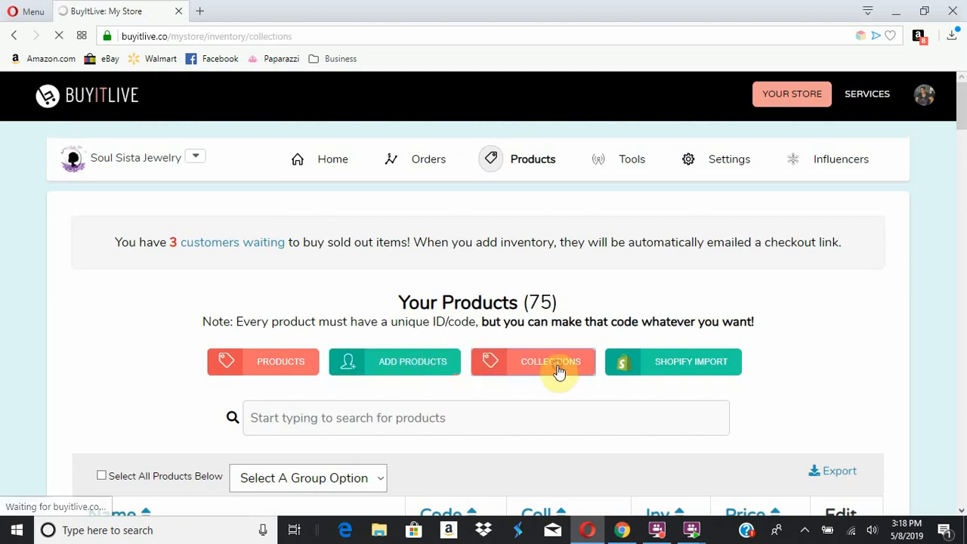
pyautogui.scroll(-3, 254, 383)
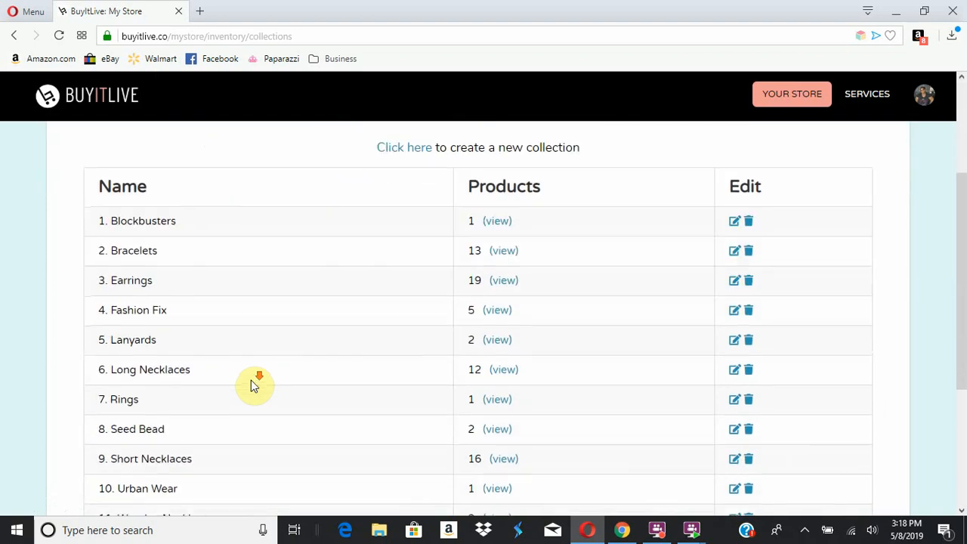
pyautogui.scroll(-2, 253, 384)
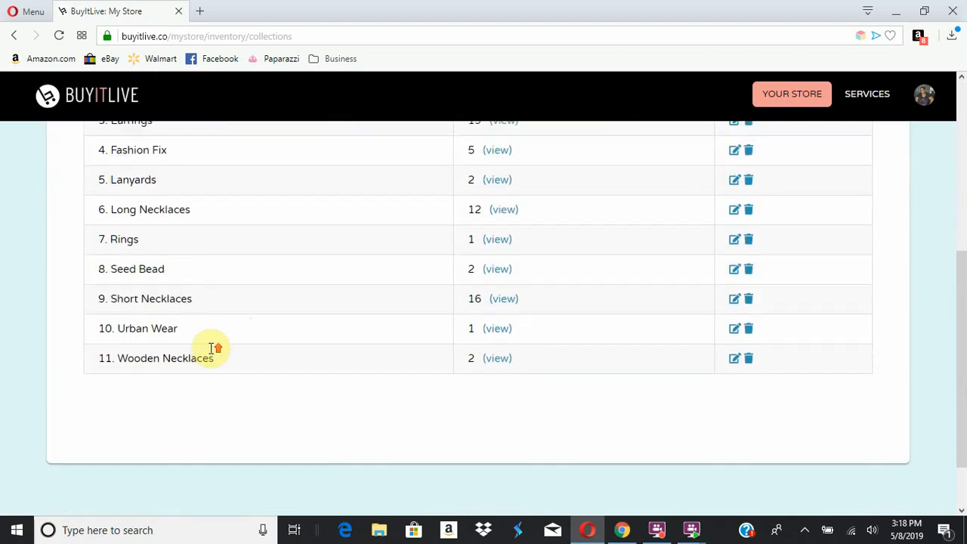
pyautogui.scroll(3, 210, 348)
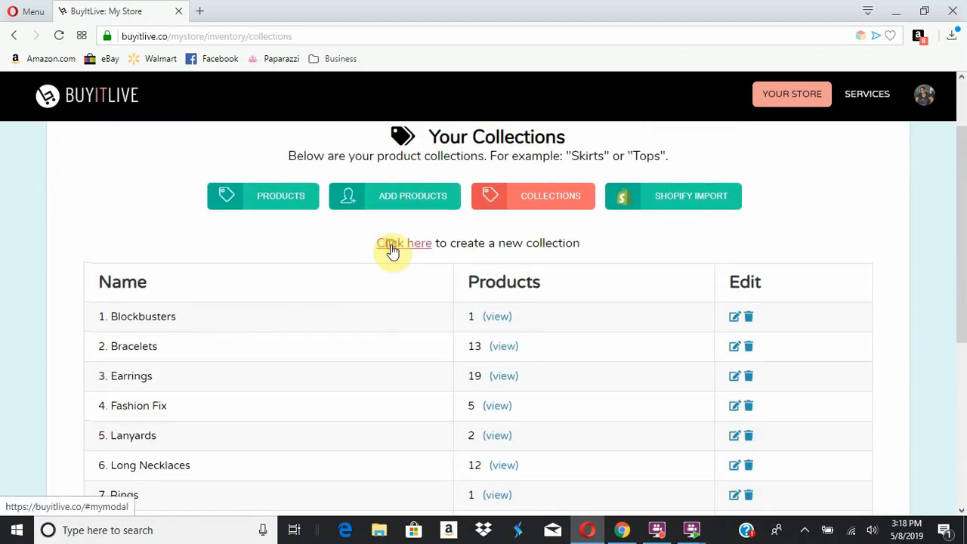
# Examine the storefront usage options in the new collection form and close it without creating a collection
pyautogui.click(391, 250)
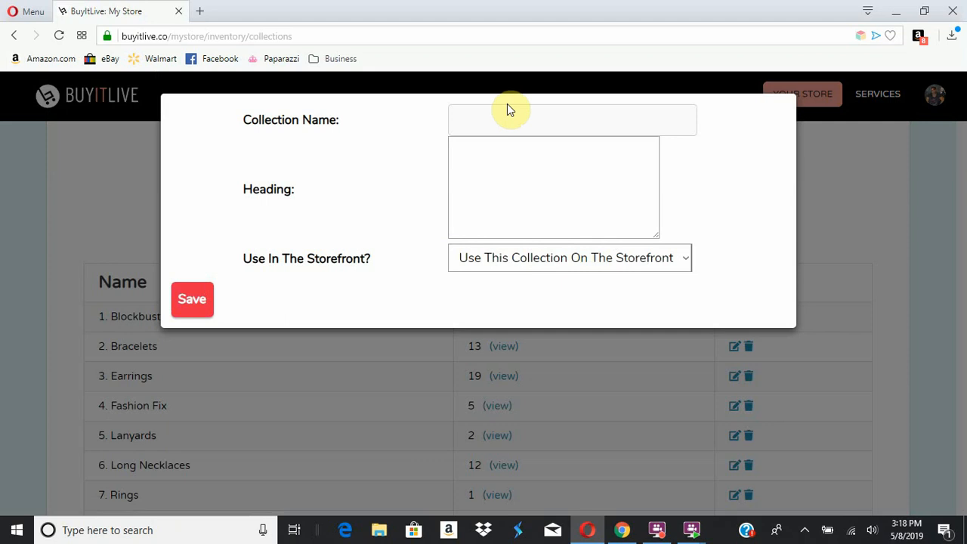
pyautogui.click(541, 267)
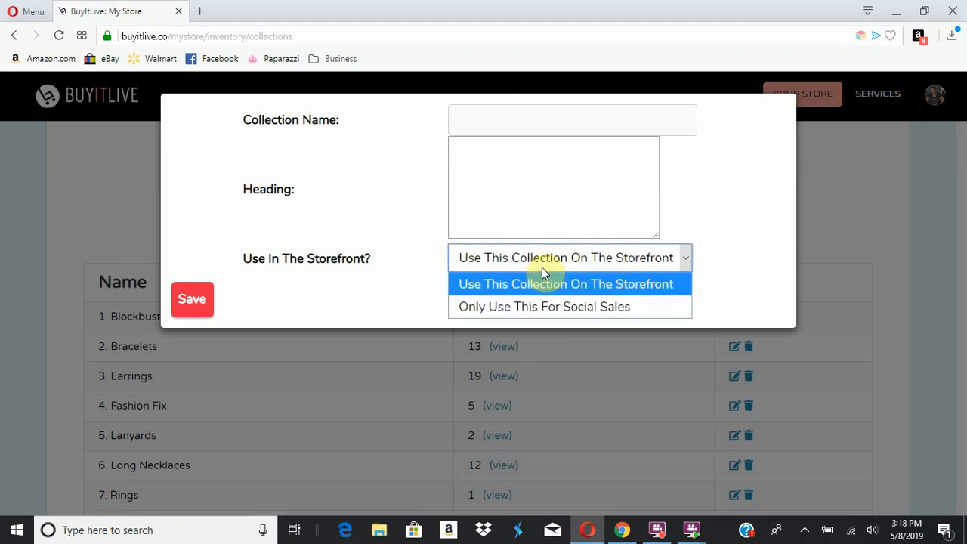
pyautogui.click(574, 289)
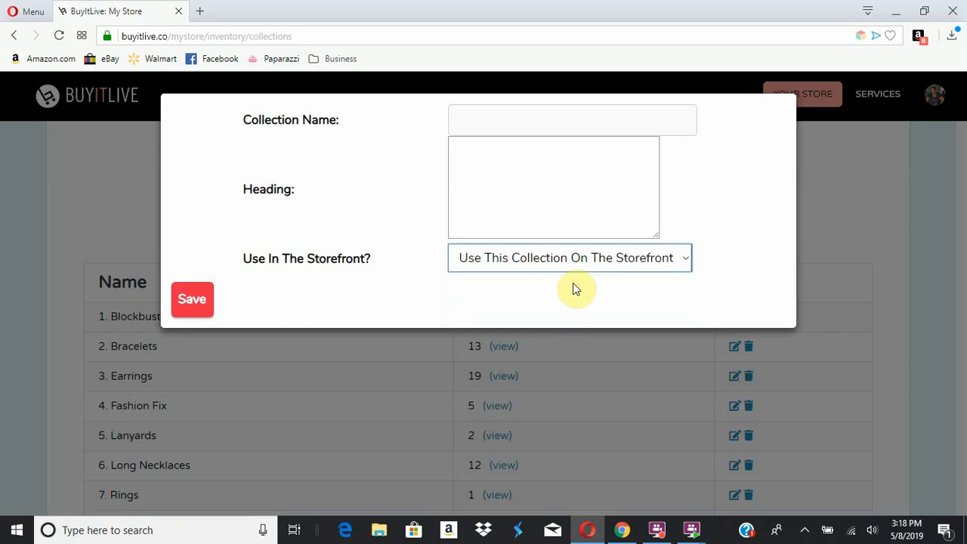
pyautogui.click(839, 249)
# Open the store's orders and review the recent orders list
pyautogui.scroll(2, 367, 181)
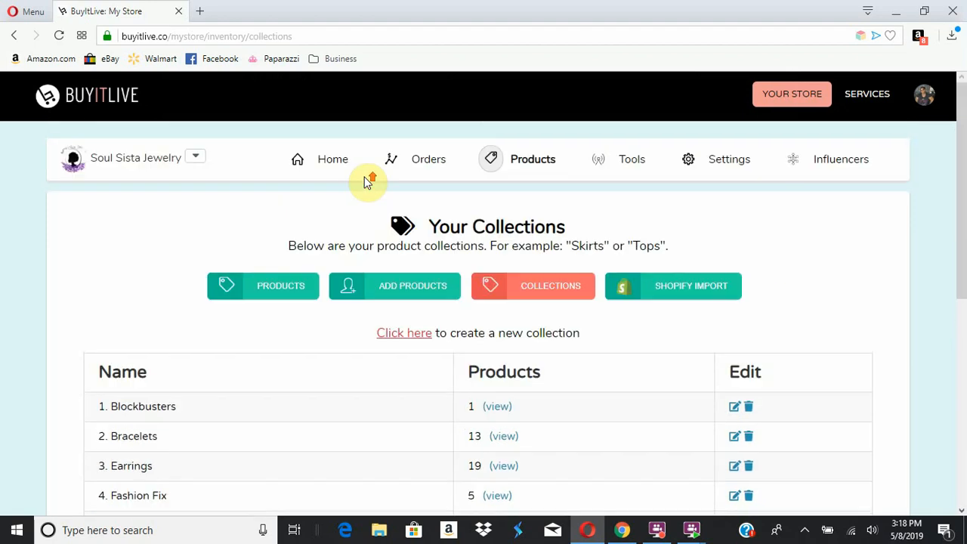
pyautogui.click(402, 181)
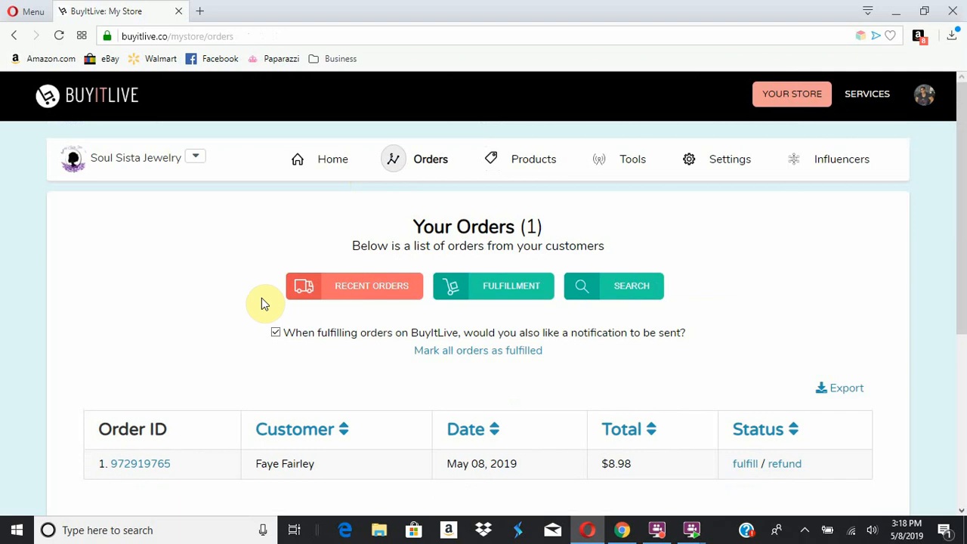
pyautogui.scroll(-3, 261, 297)
pyautogui.scroll(3, 261, 298)
# Return to the store home page and review the store statistics and current sales
pyautogui.click(333, 158)
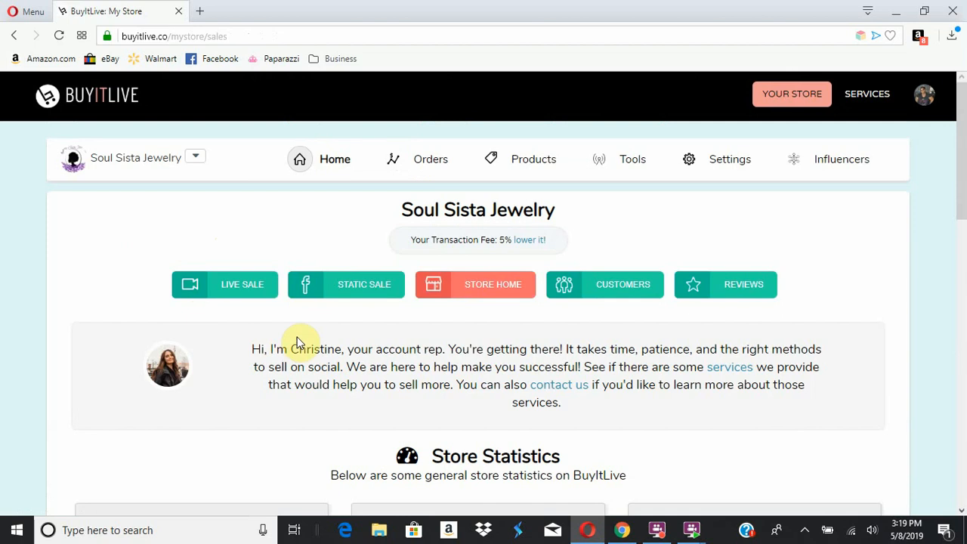
pyautogui.scroll(-3, 441, 363)
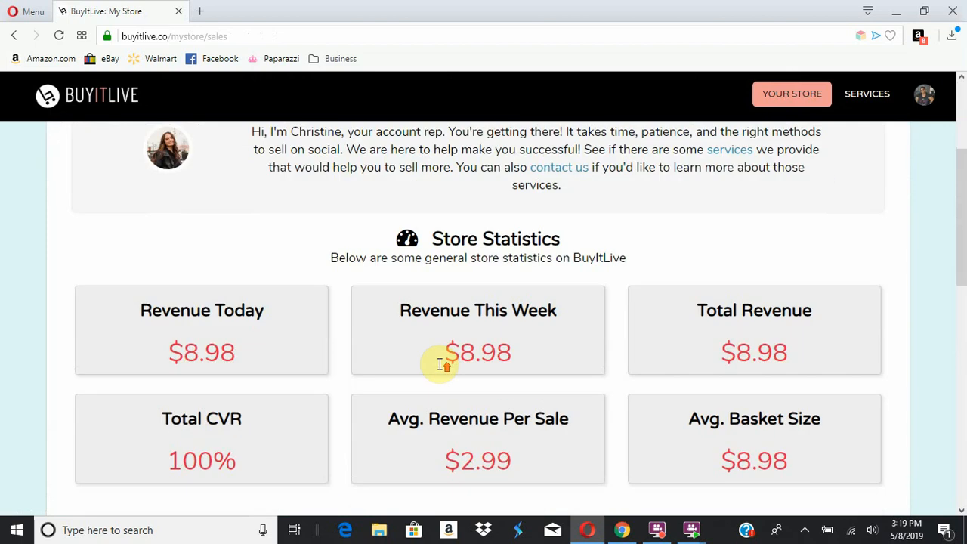
pyautogui.scroll(3, 440, 363)
pyautogui.scroll(-4, 440, 363)
pyautogui.scroll(-4, 440, 363)
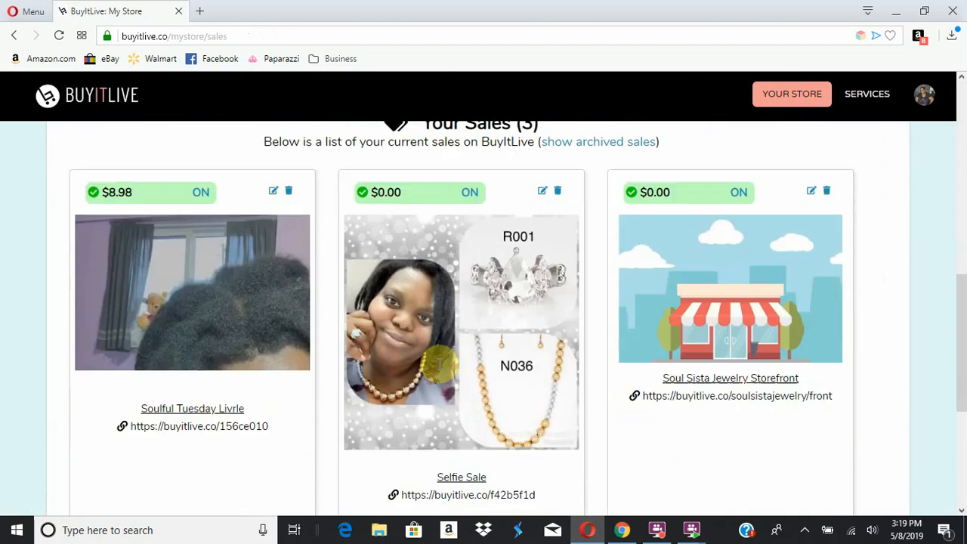
pyautogui.scroll(8, 440, 364)
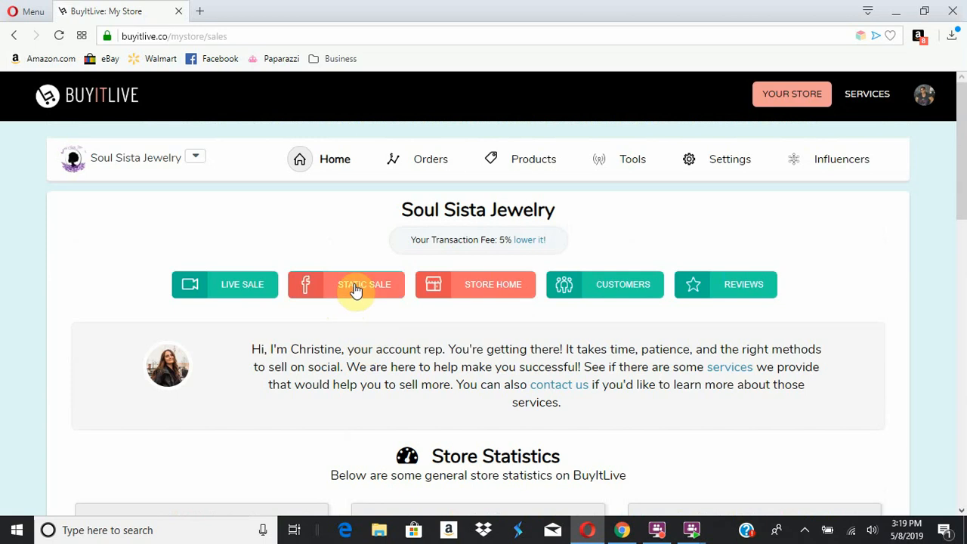
# Start a new static sale post link and name the shoppable post Sample Sale
pyautogui.click(355, 291)
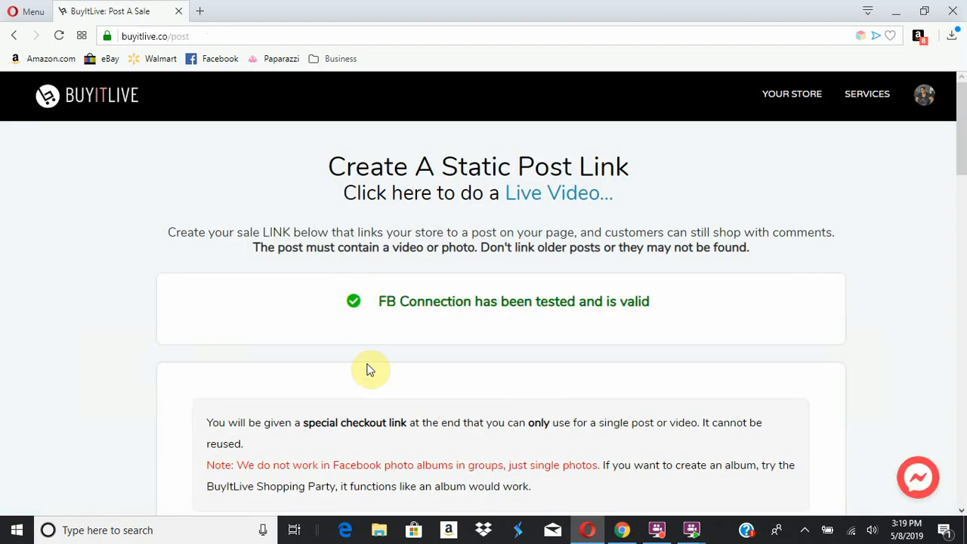
pyautogui.scroll(-3, 416, 366)
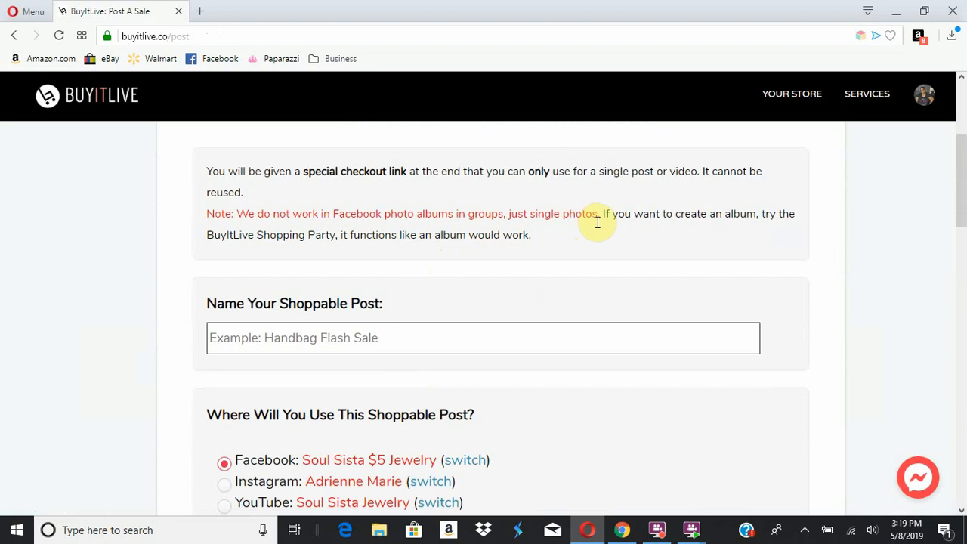
pyautogui.scroll(-1, 382, 275)
pyautogui.click(367, 264)
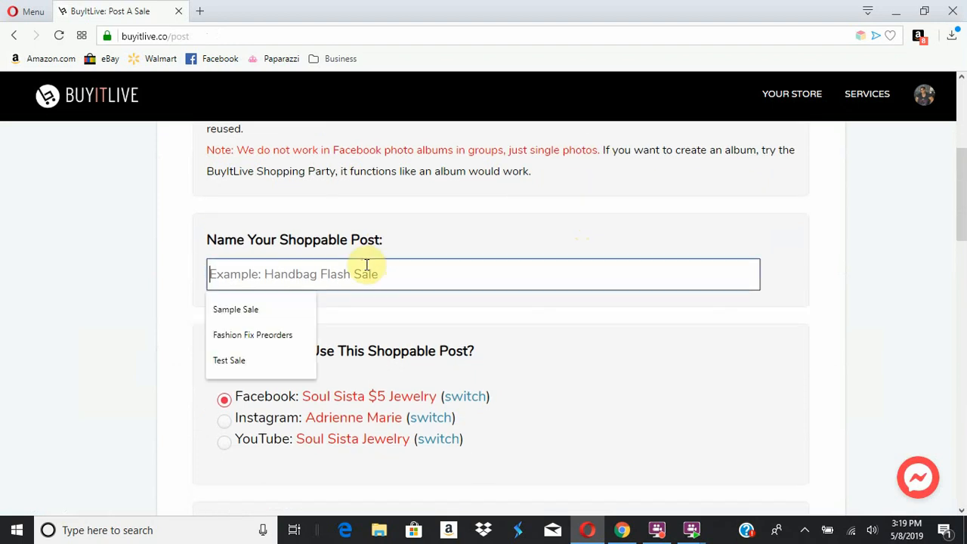
pyautogui.click(265, 311)
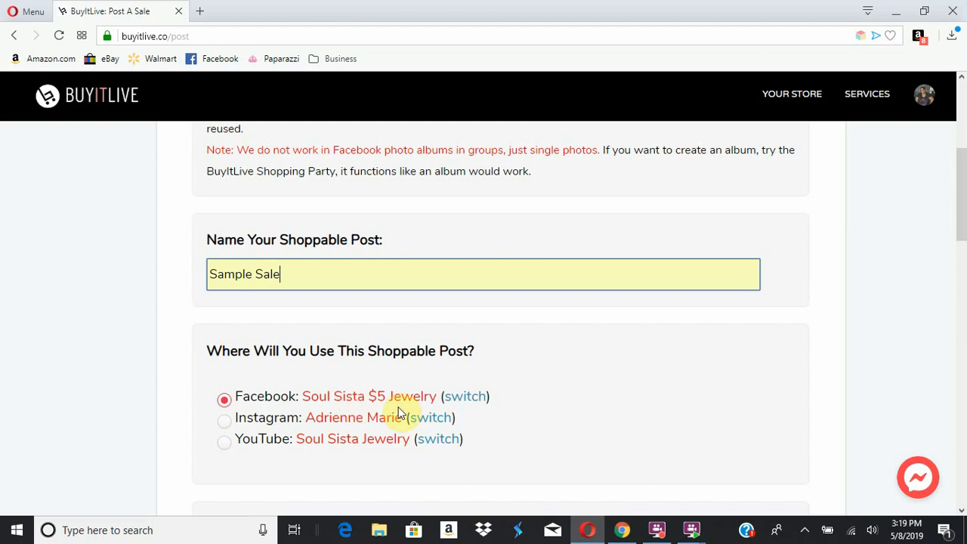
# Review the campaign type, shipping and social comment options, keeping Commerce Sale, Yes, Shipping Only and Social Comments
pyautogui.scroll(-4, 563, 389)
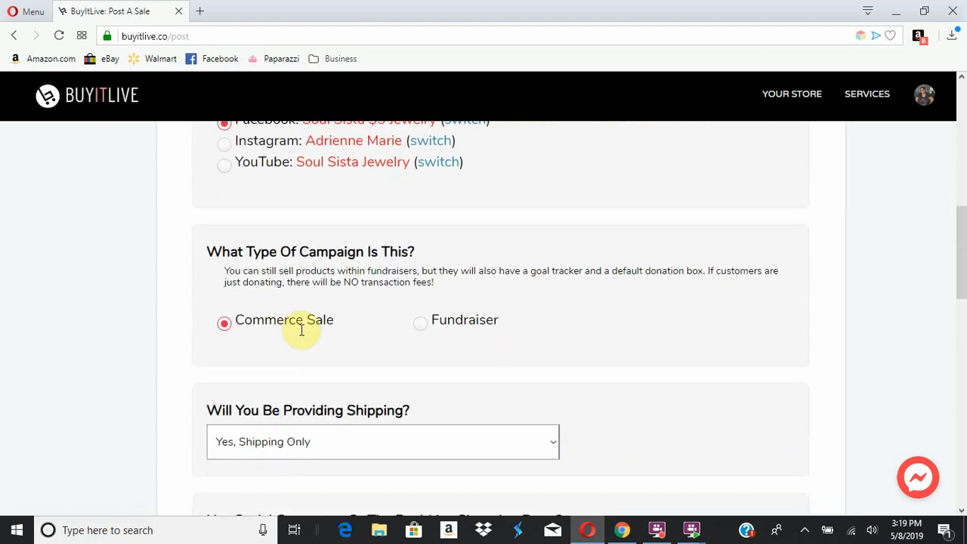
pyautogui.scroll(-4, 347, 345)
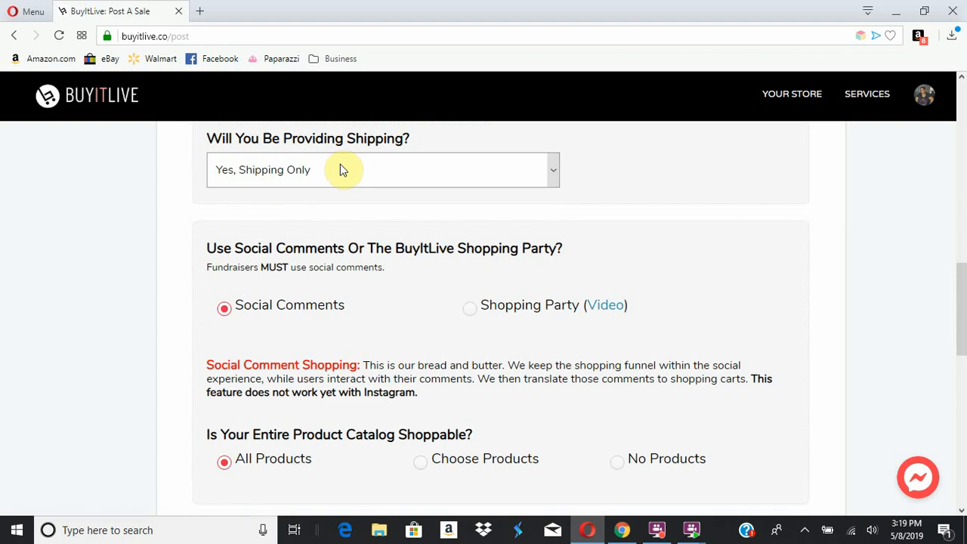
pyautogui.click(340, 172)
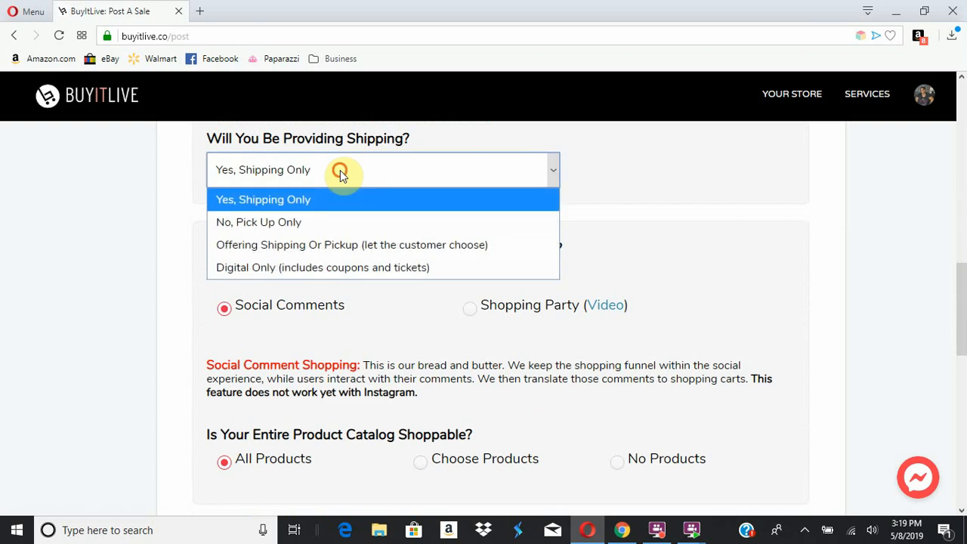
pyautogui.click(339, 170)
pyautogui.scroll(-1, 370, 283)
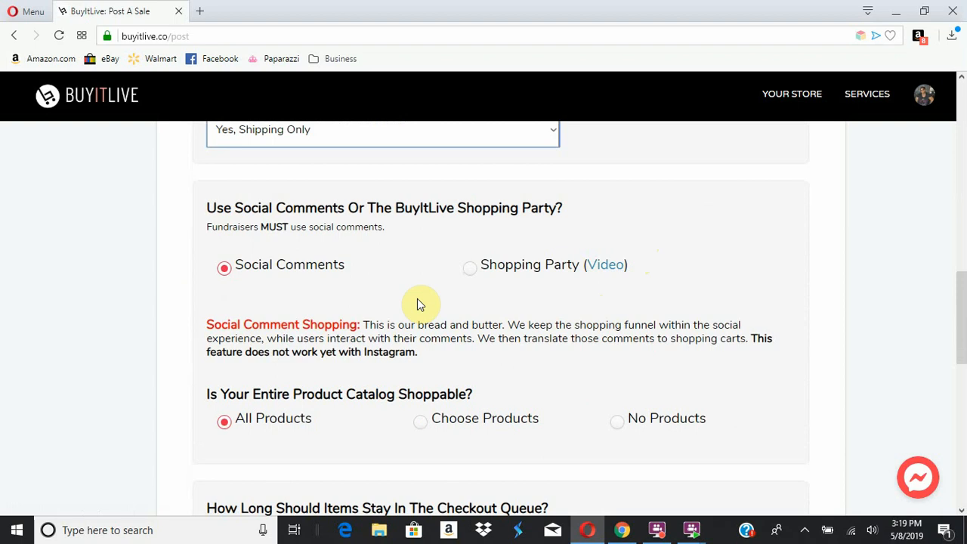
pyautogui.scroll(-2, 420, 303)
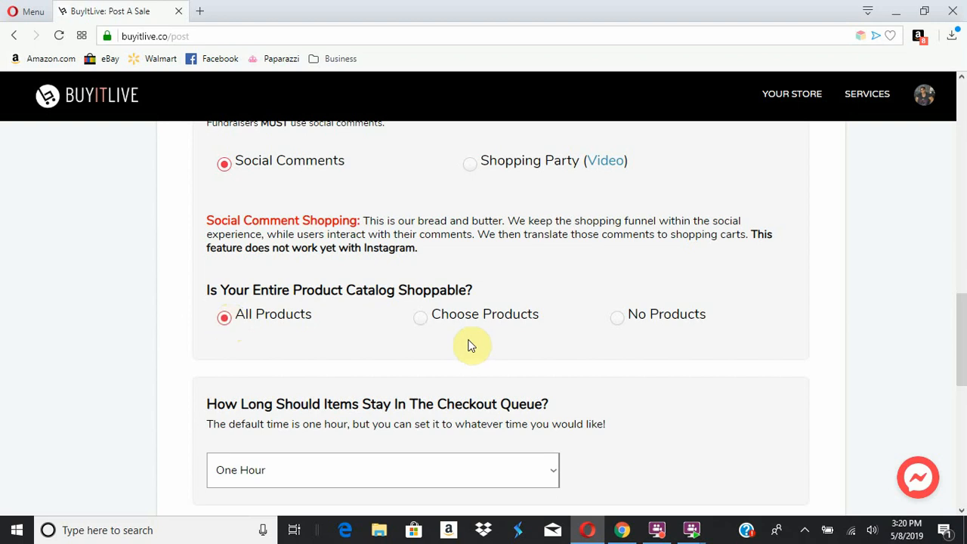
# Set the sale's shoppable catalog to Choose Products after comparing it with the No Products option
pyautogui.click(420, 319)
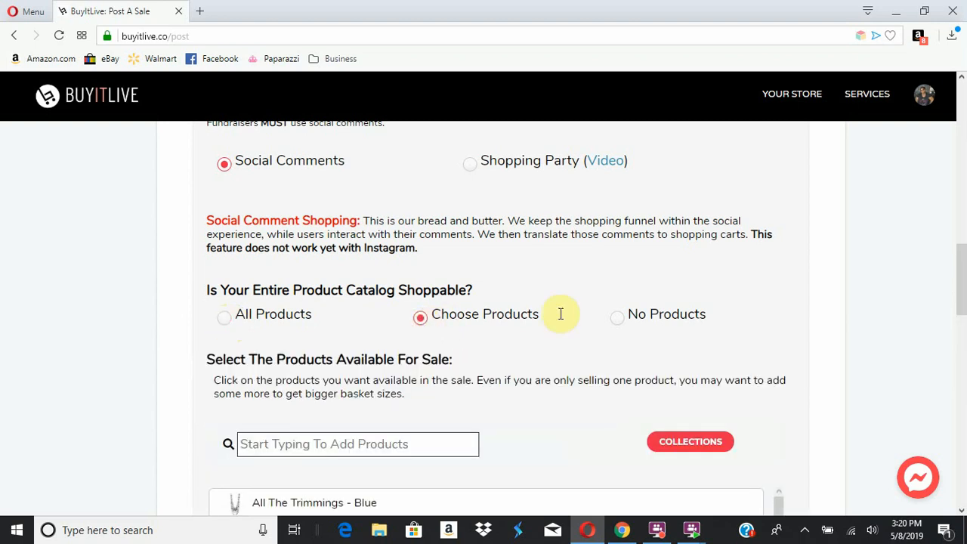
pyautogui.click(618, 319)
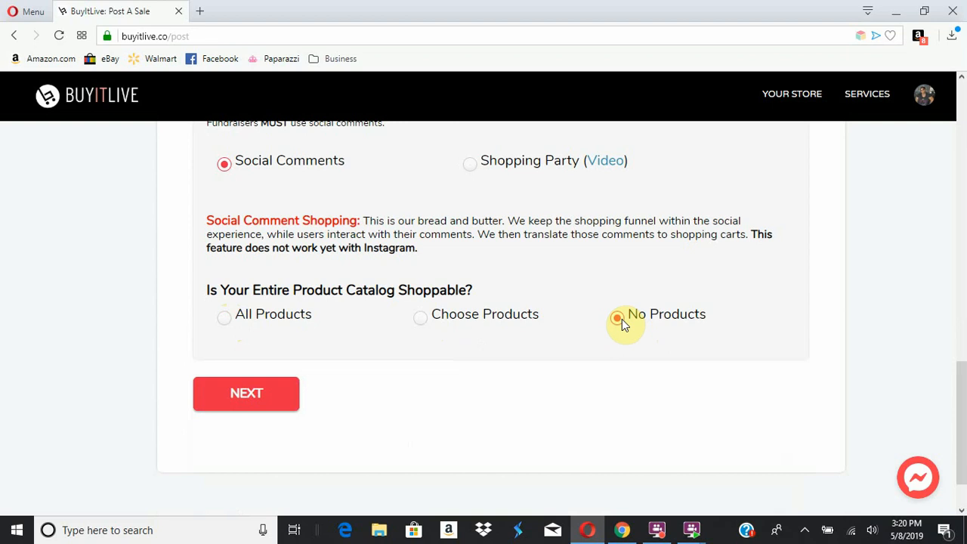
pyautogui.click(421, 323)
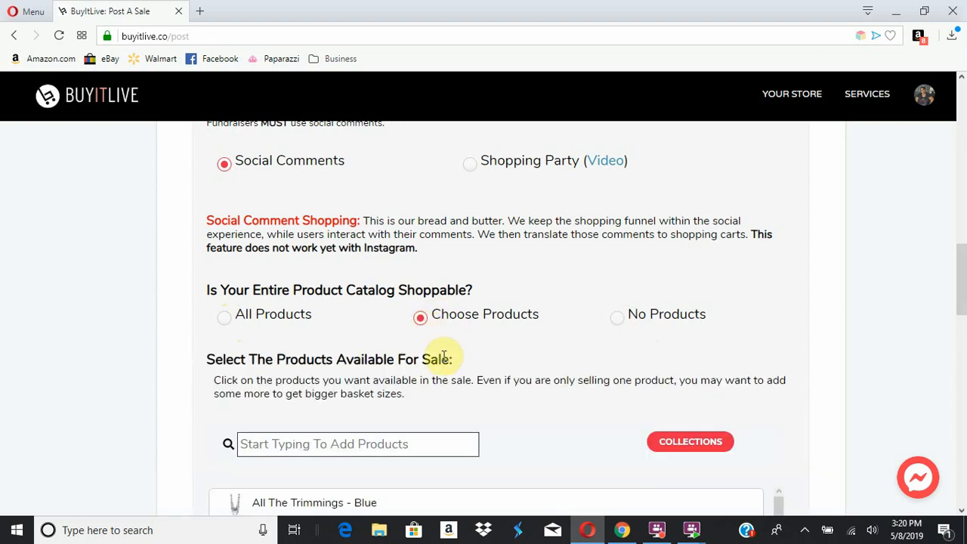
# Add all products in the Rings collection to the products selected for this sale
pyautogui.scroll(-2, 446, 354)
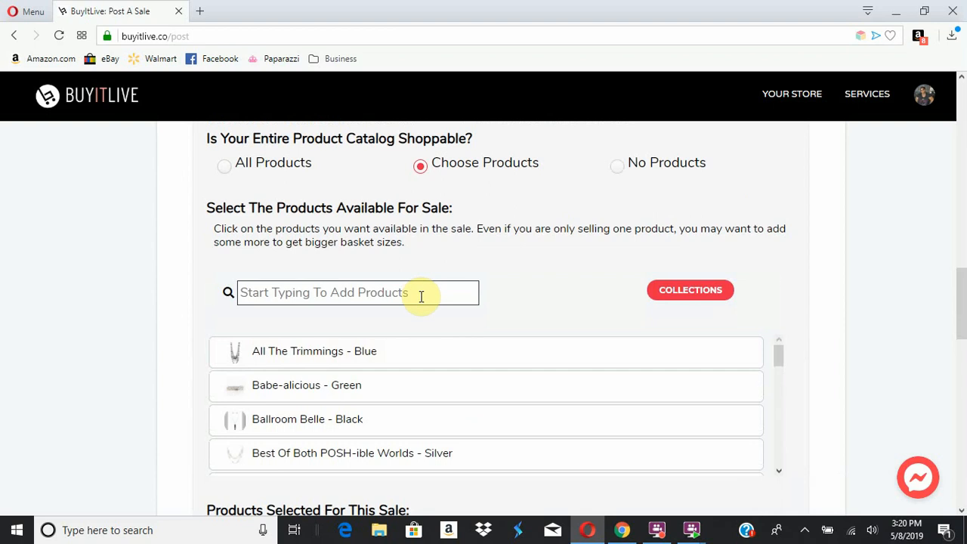
pyautogui.click(698, 294)
pyautogui.scroll(-1, 406, 356)
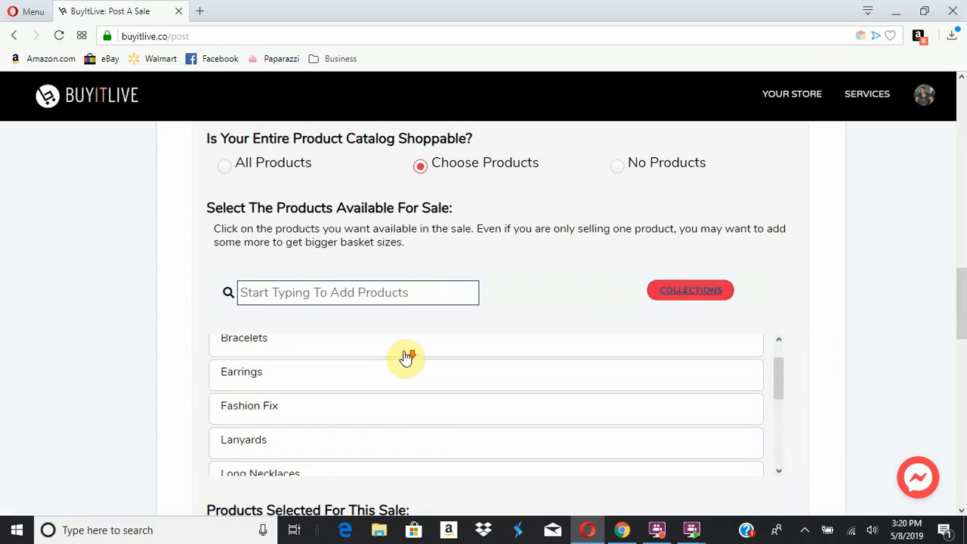
pyautogui.scroll(-2, 406, 357)
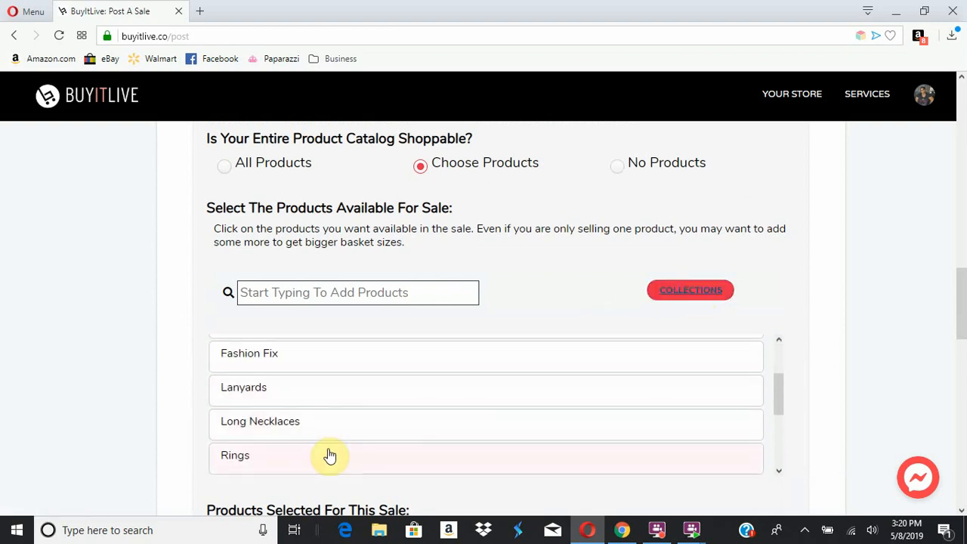
pyautogui.click(329, 455)
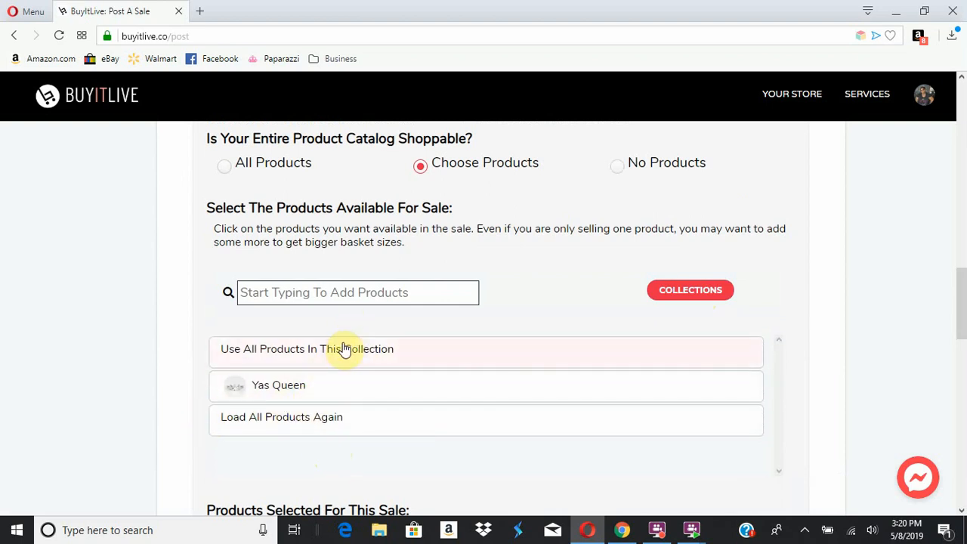
pyautogui.scroll(-3, 332, 434)
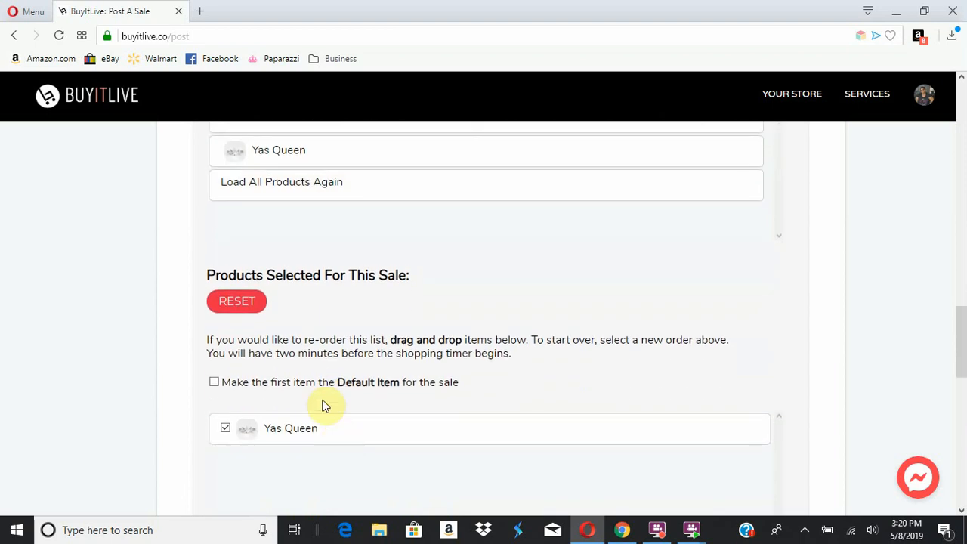
pyautogui.scroll(-1, 354, 393)
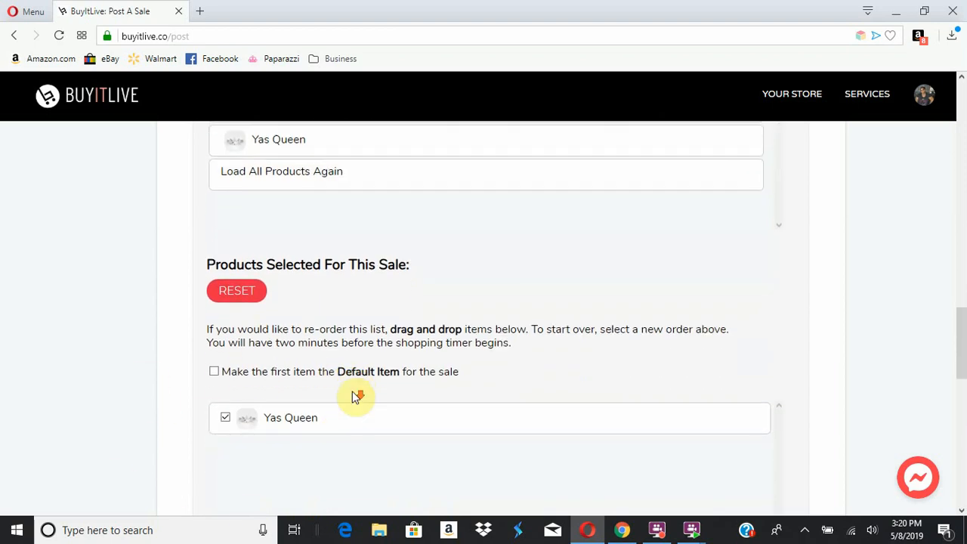
# Set how long items stay in the checkout queue to 24 Hours
pyautogui.scroll(-5, 357, 397)
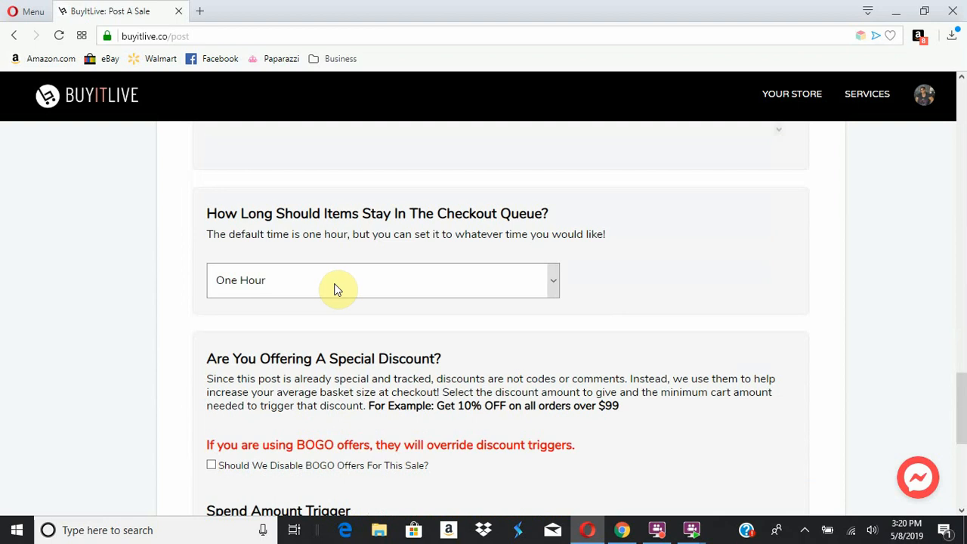
pyautogui.click(336, 289)
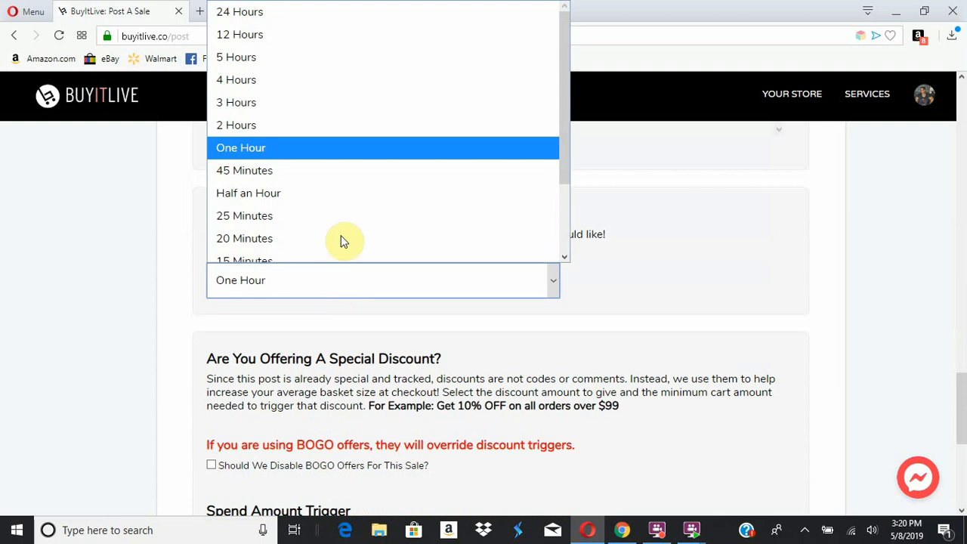
pyautogui.click(325, 9)
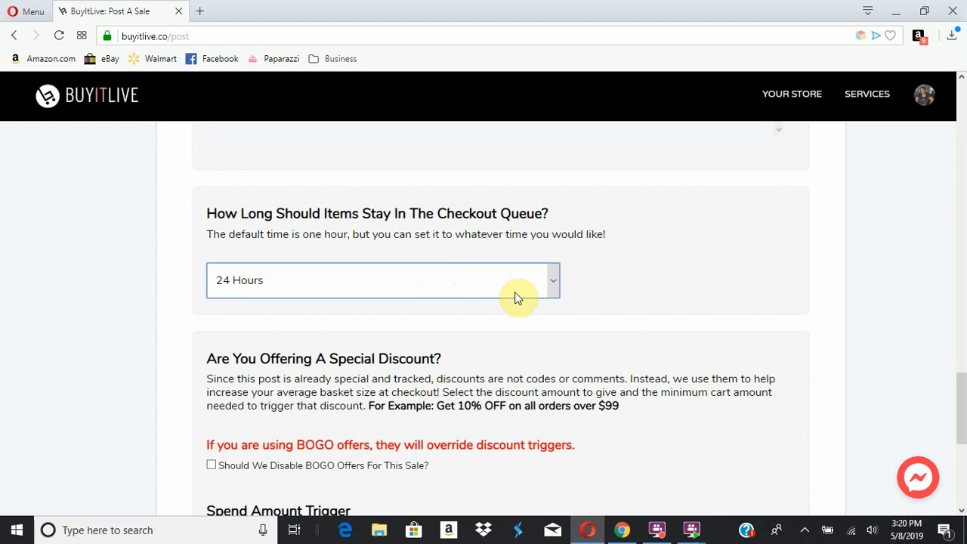
pyautogui.click(551, 278)
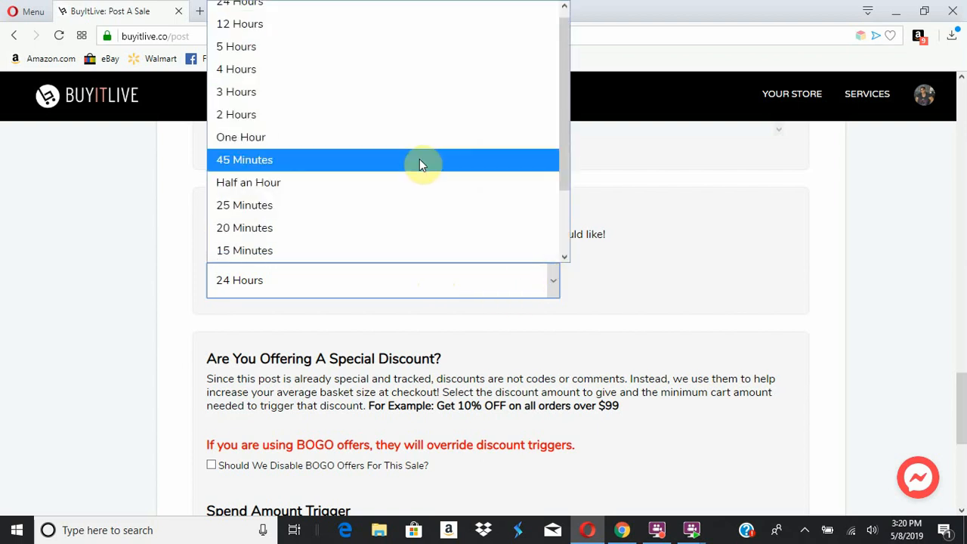
pyautogui.click(421, 142)
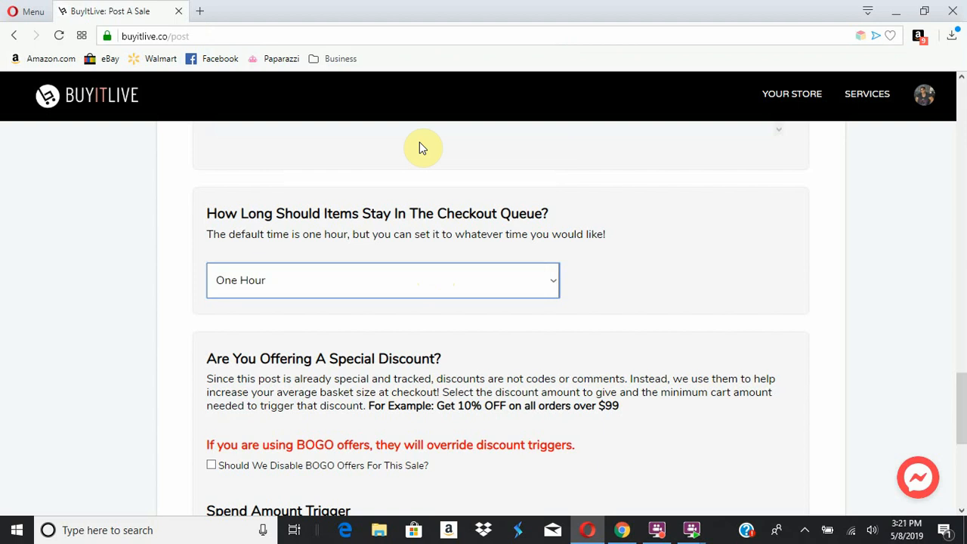
pyautogui.click(542, 282)
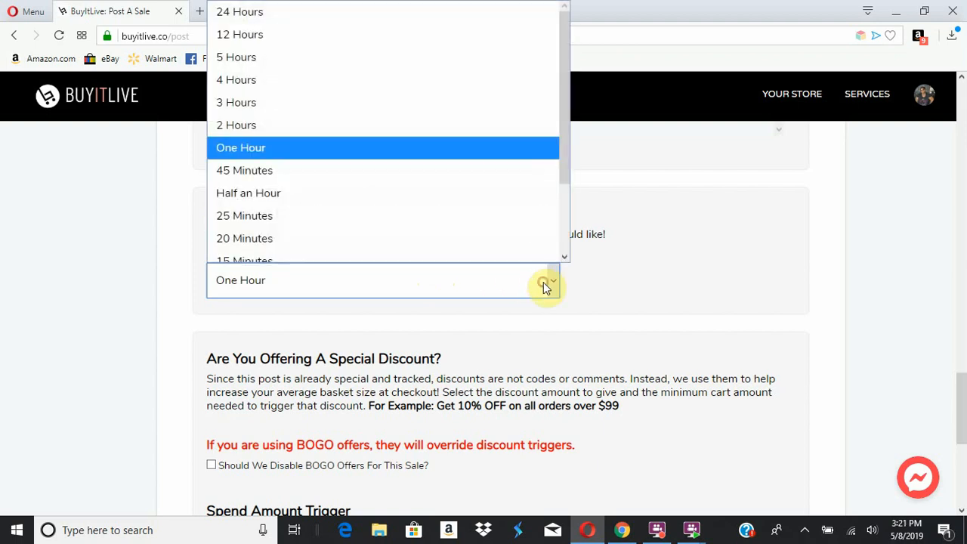
pyautogui.click(469, 14)
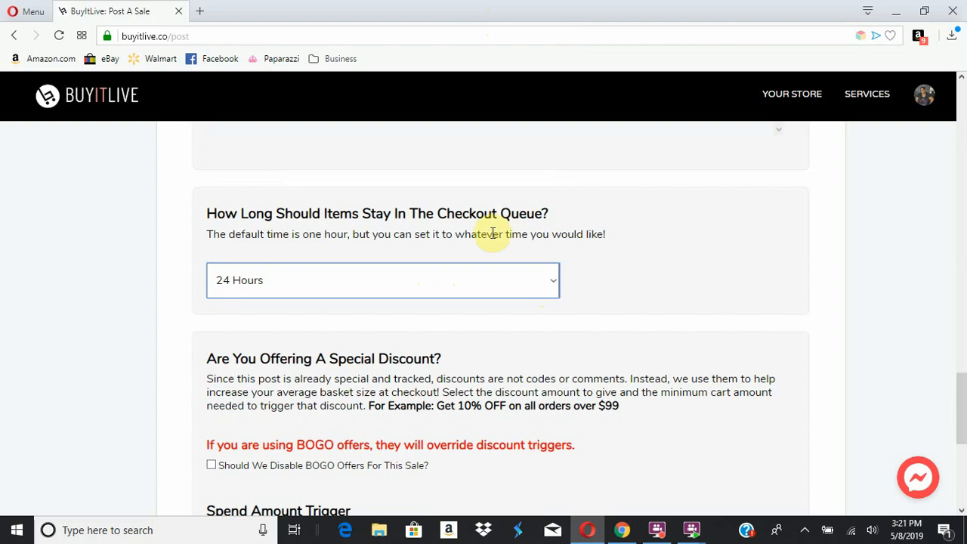
# Keep the spend trigger at $0 with No Discount Option and continue to create the shoppable Facebook post
pyautogui.scroll(-3, 546, 347)
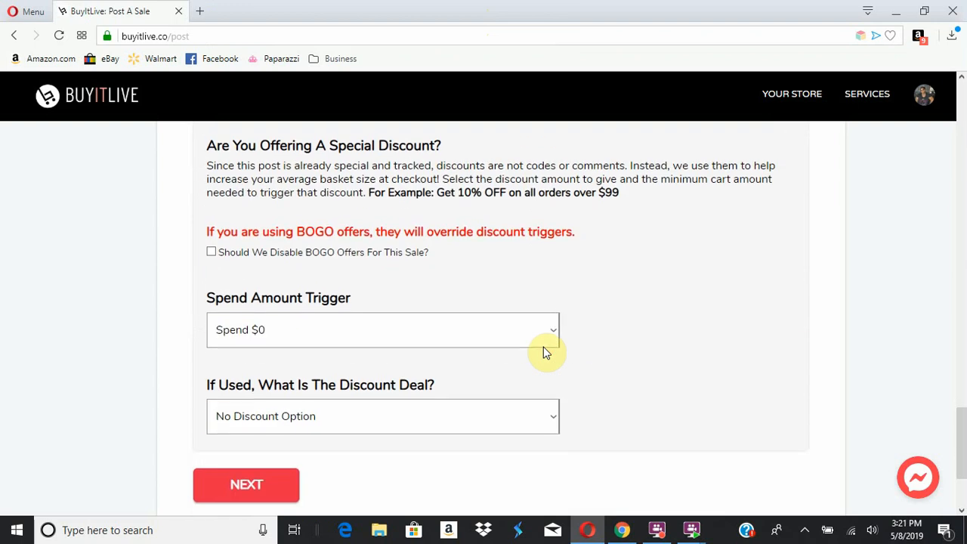
pyautogui.click(326, 328)
pyautogui.click(325, 330)
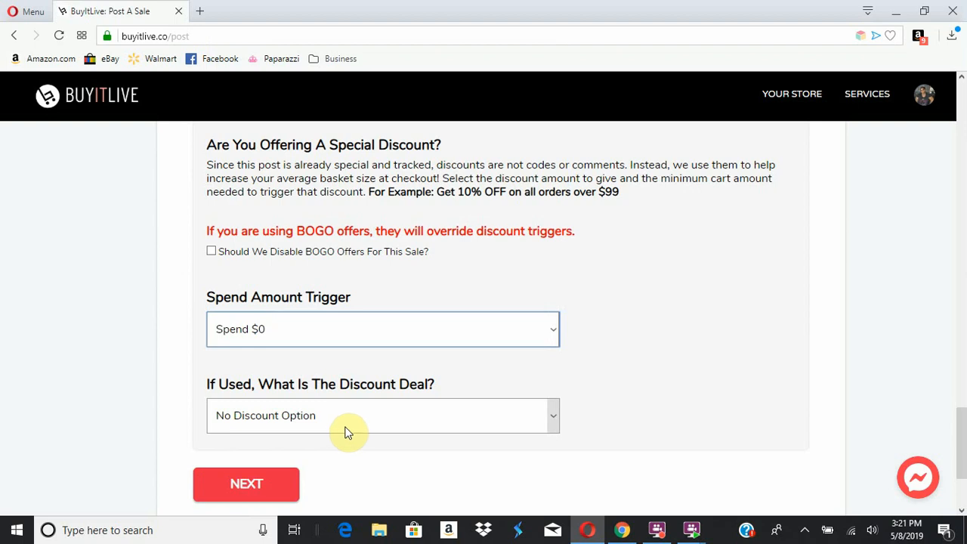
pyautogui.click(345, 428)
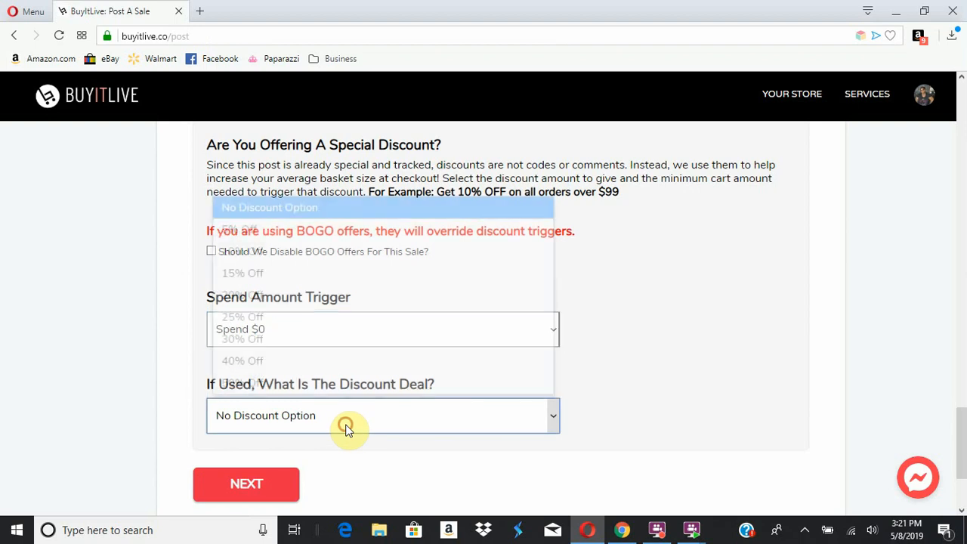
pyautogui.click(380, 485)
pyautogui.click(269, 499)
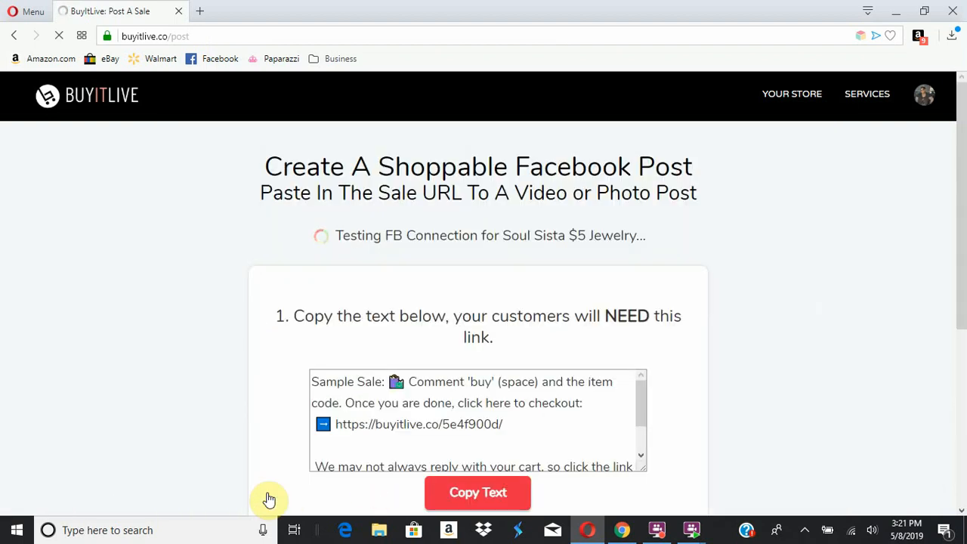
# Copy the generated Sample Sale text with its checkout link for the Facebook post
pyautogui.scroll(-4, 269, 499)
pyautogui.scroll(4, 270, 499)
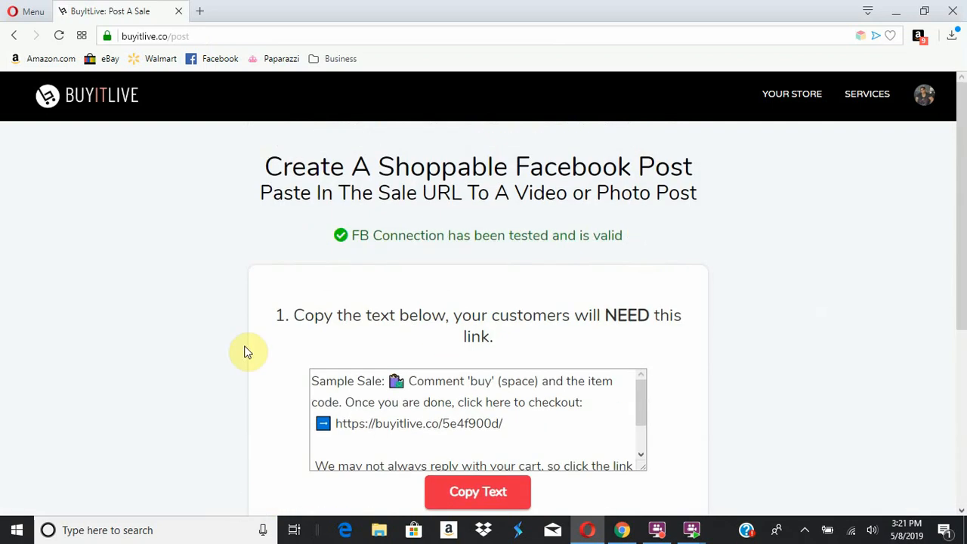
pyautogui.scroll(-1, 531, 294)
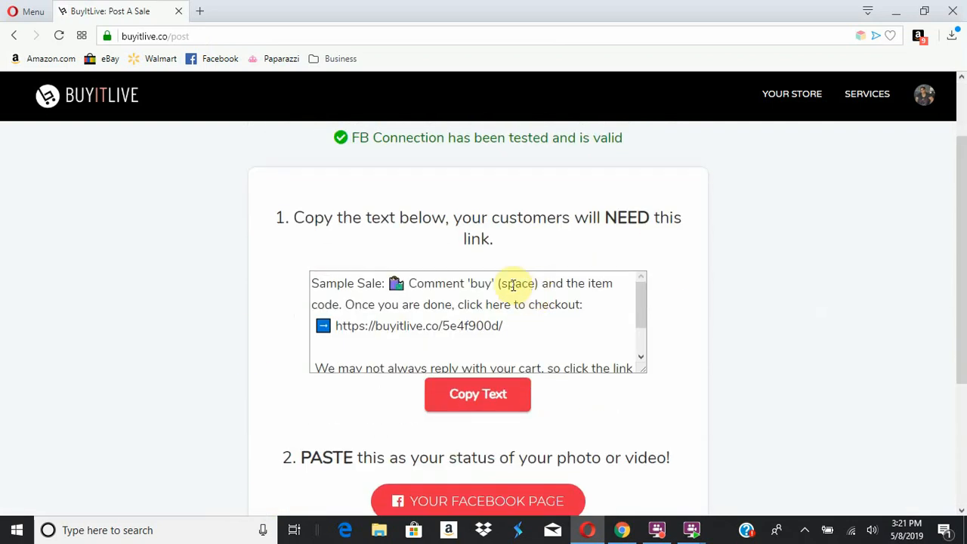
pyautogui.click(476, 406)
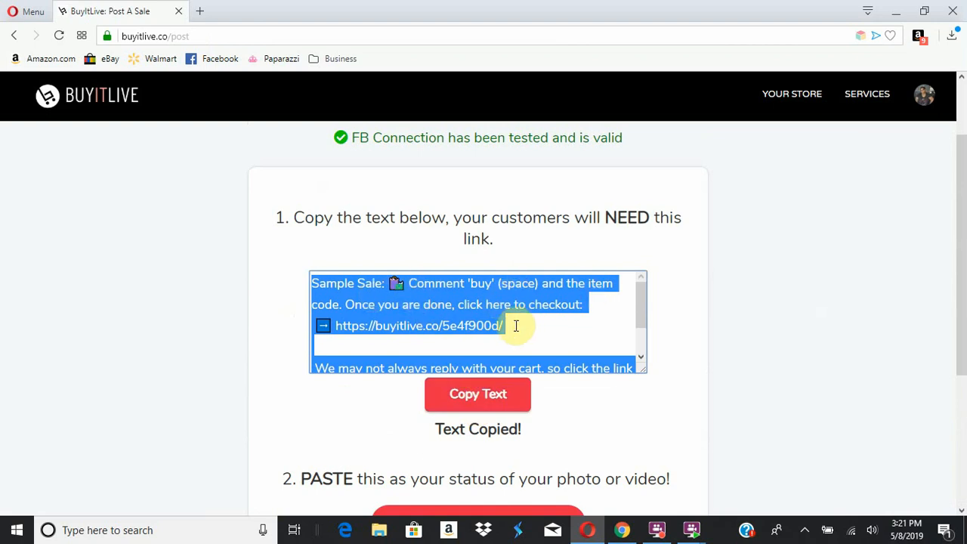
# Read through the generated sale text down to the item codes at its end
pyautogui.click(610, 331)
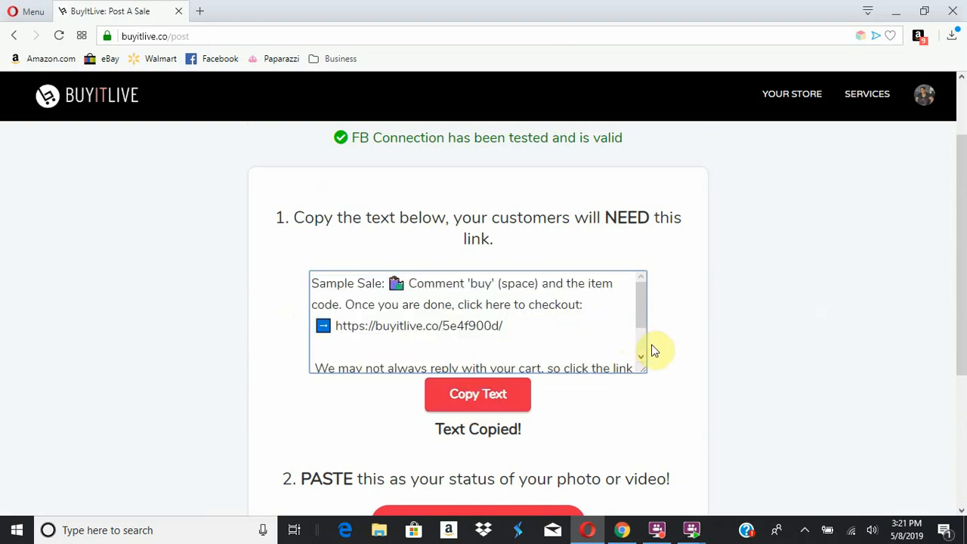
pyautogui.click(635, 313)
pyautogui.moveTo(638, 321); pyautogui.dragTo(639, 351)
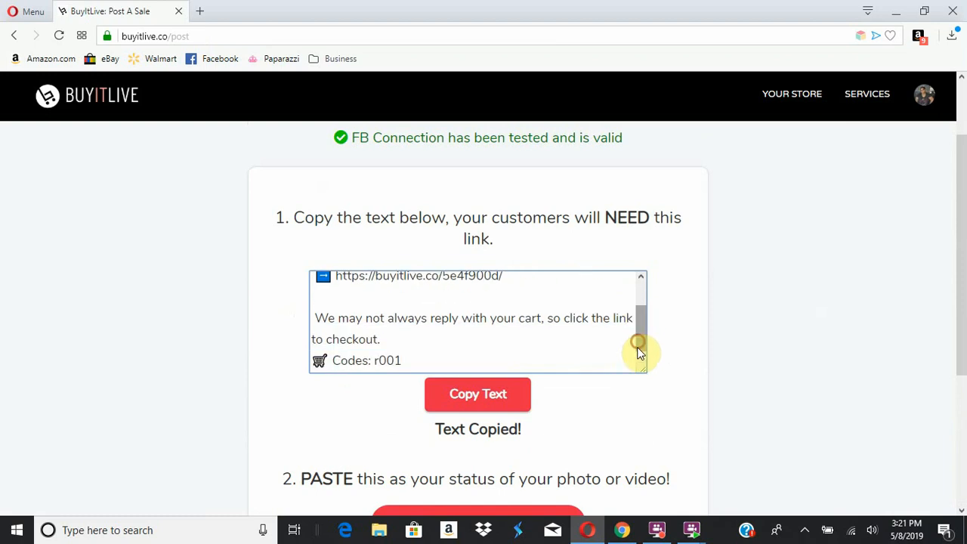
pyautogui.click(386, 363)
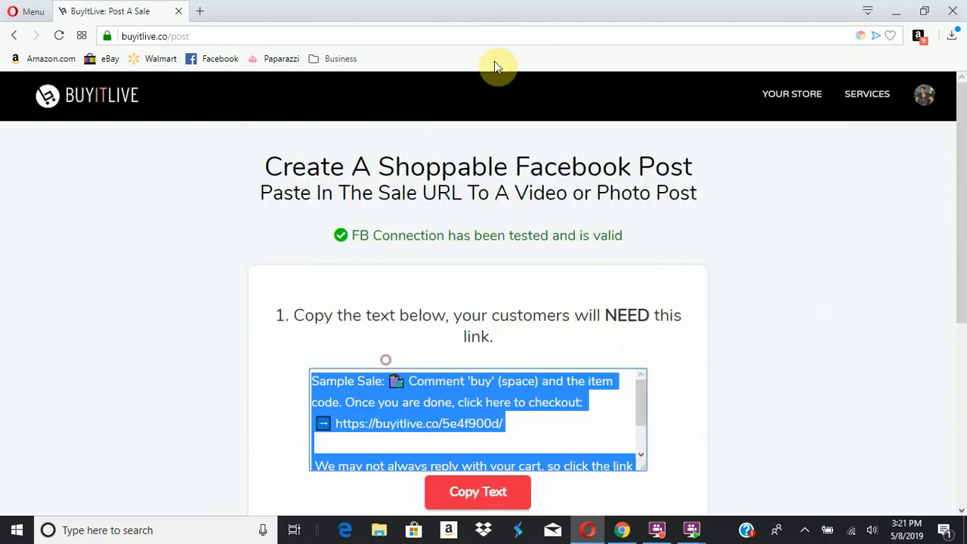
# Delete the generated sale link and start over with a blank static post form
pyautogui.click(277, 309)
pyautogui.scroll(-4, 277, 306)
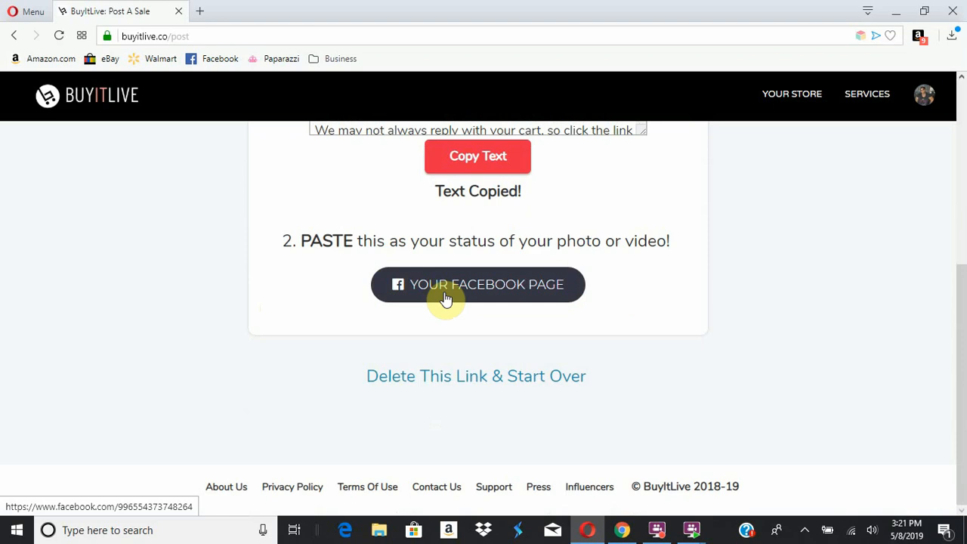
pyautogui.click(485, 390)
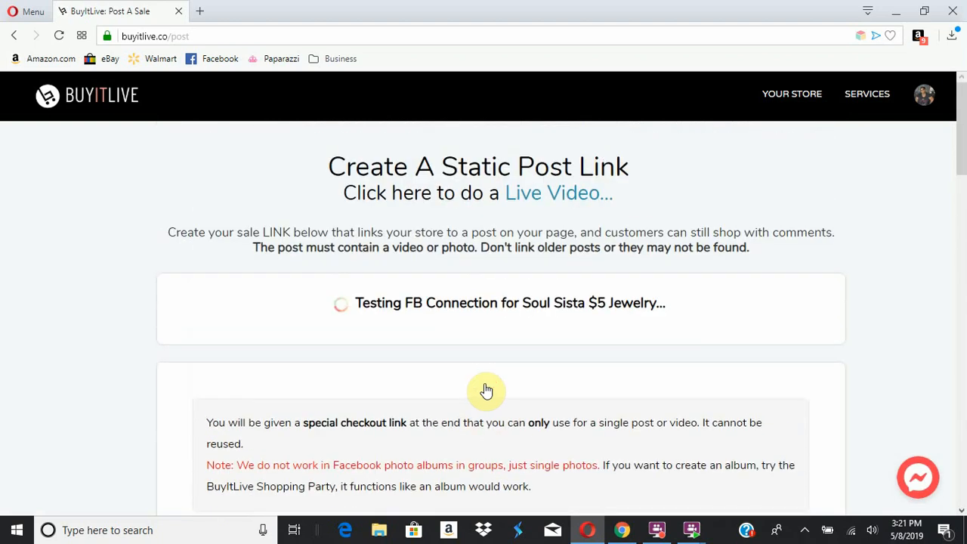
# Open a new live sale form from the store home and review its shipping, comment shopping, catalog, checkout queue, discount and other sale options
pyautogui.click(766, 99)
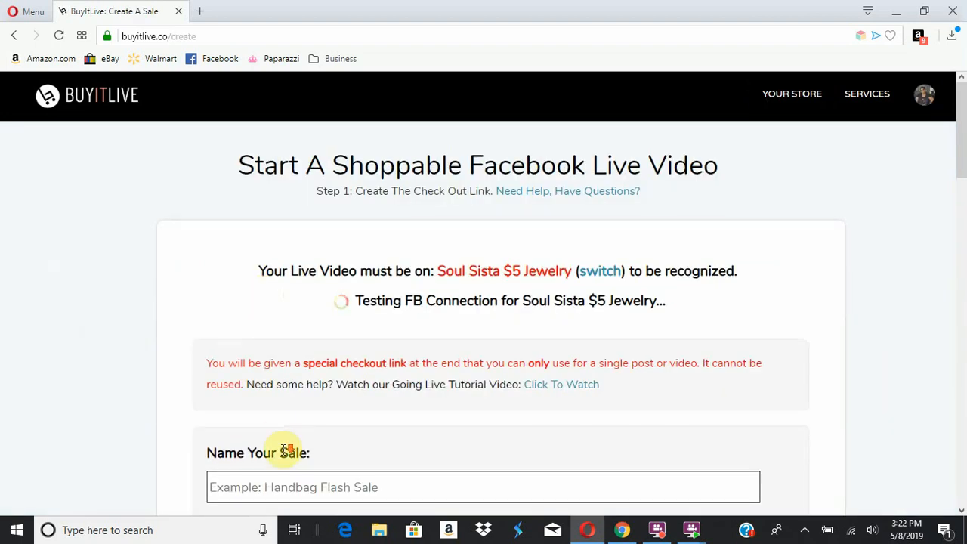
pyautogui.scroll(-4, 201, 359)
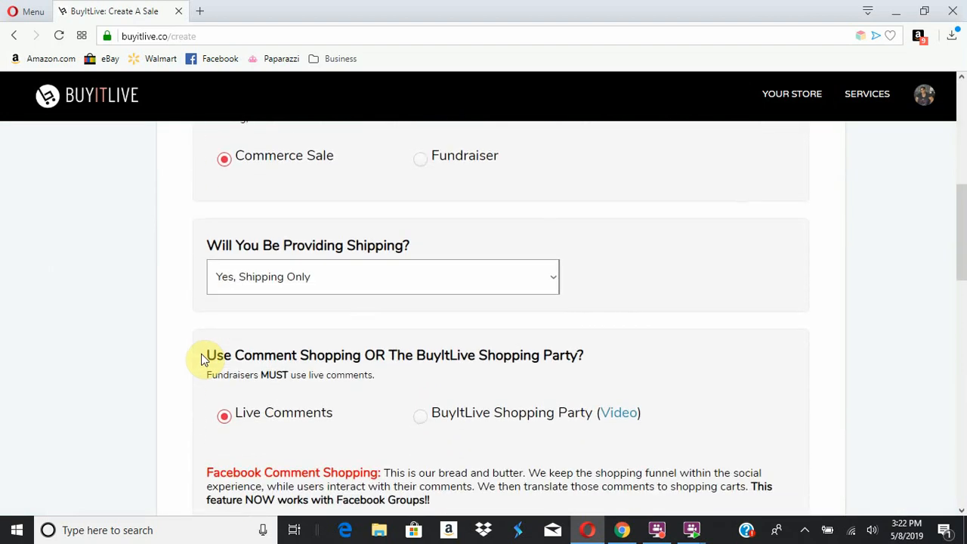
pyautogui.scroll(-3, 201, 359)
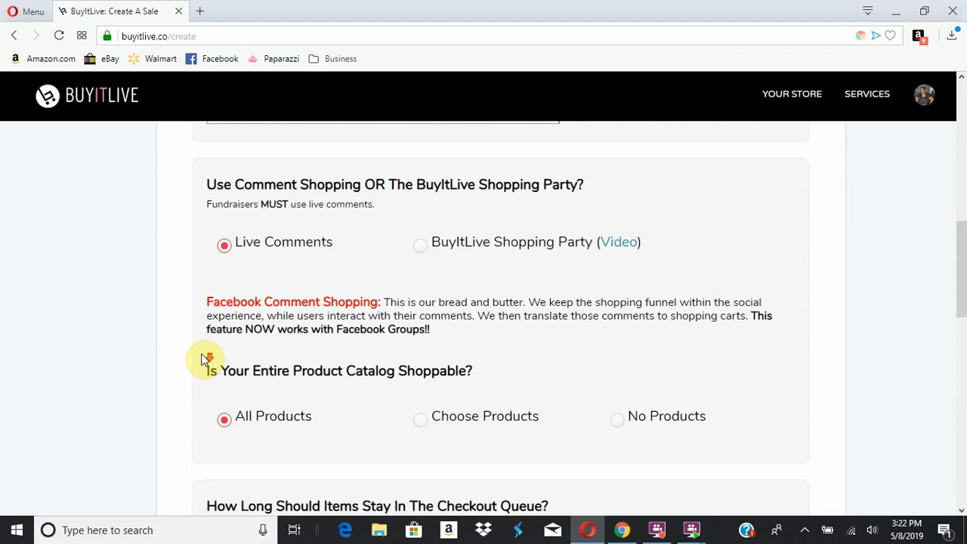
pyautogui.scroll(-3, 201, 360)
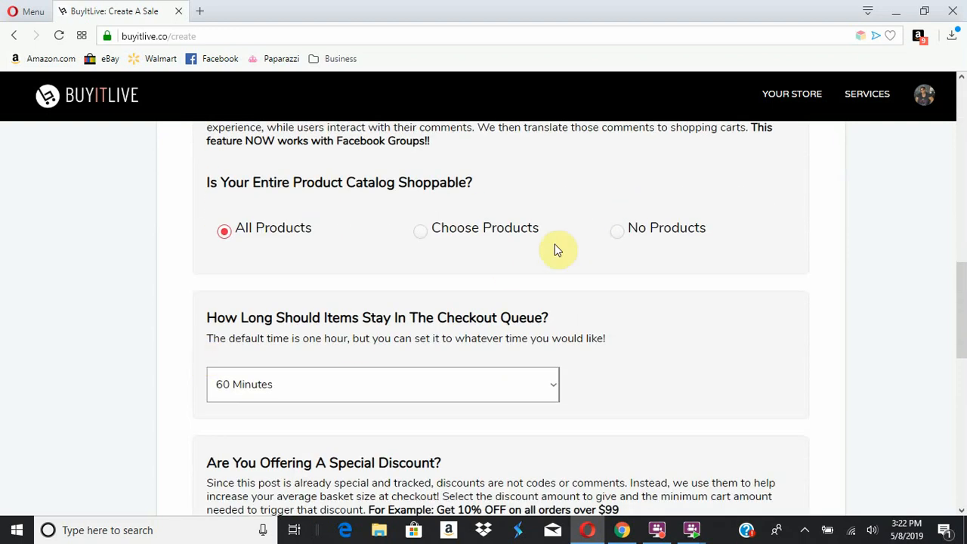
pyautogui.scroll(-5, 348, 370)
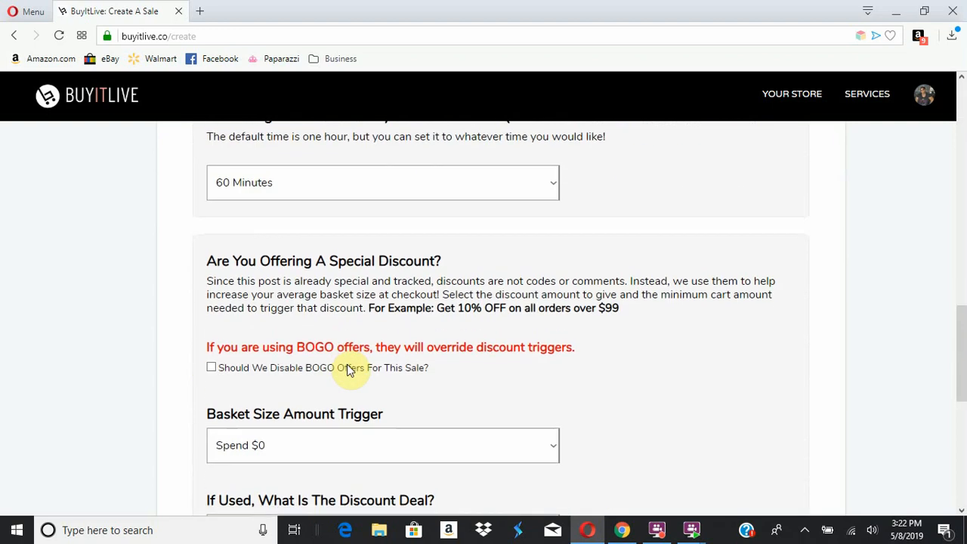
pyautogui.scroll(-3, 348, 370)
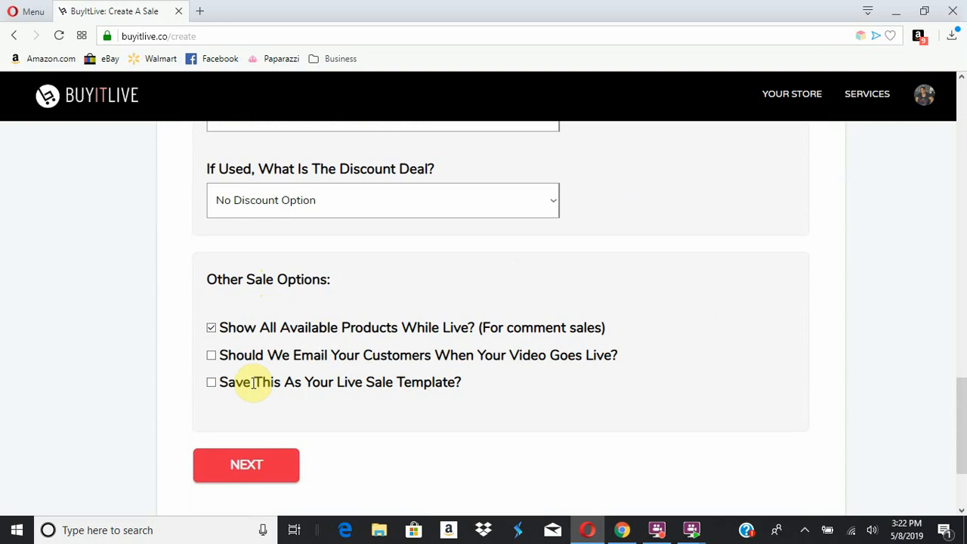
# Enable emailing customers when the video goes live and look back over the live sale's discount settings
pyautogui.click(211, 358)
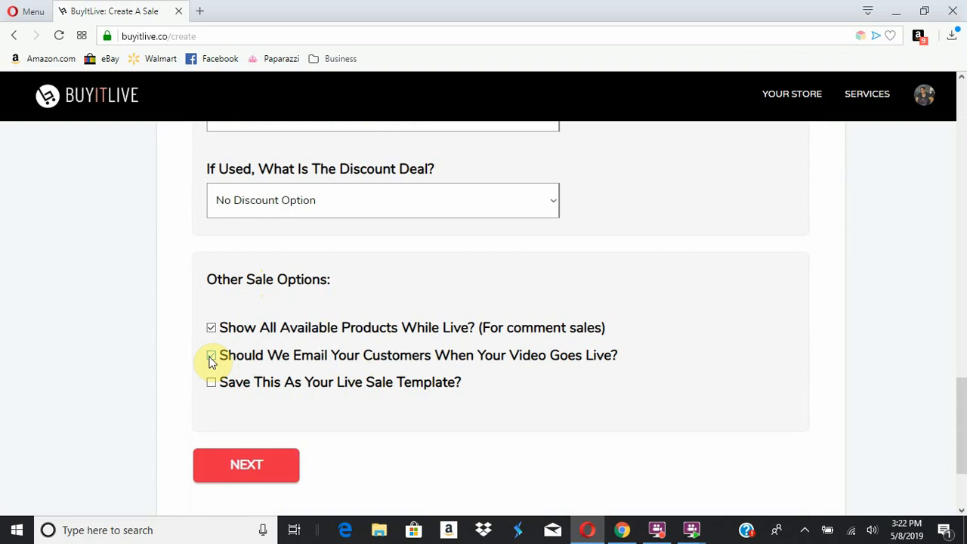
pyautogui.scroll(3, 213, 361)
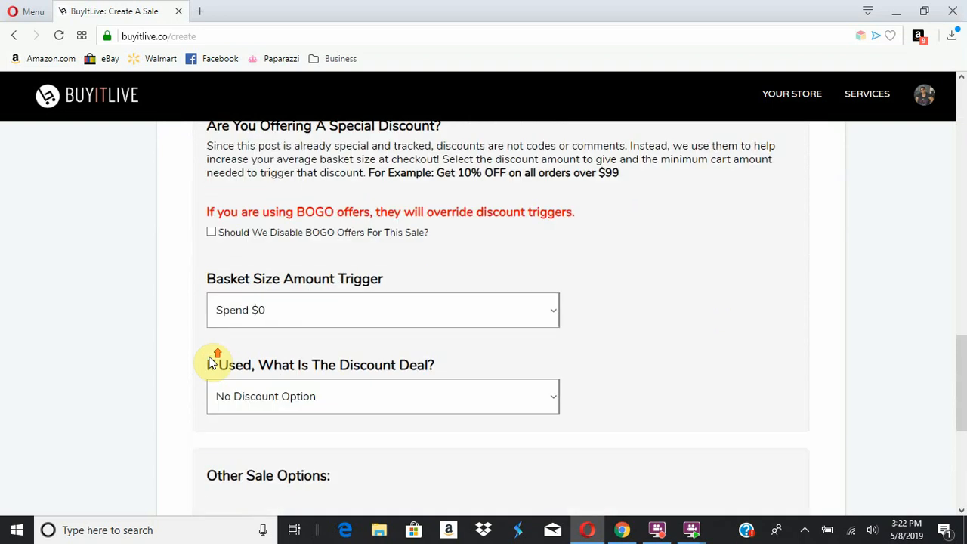
pyautogui.scroll(-1, 216, 361)
pyautogui.scroll(1, 216, 360)
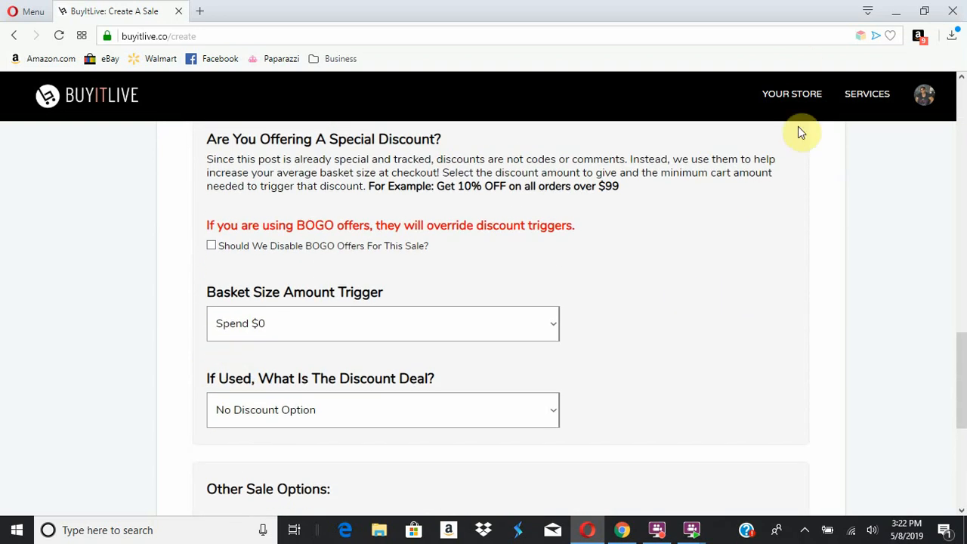
# Return to the store home, open the page for lowering the transaction fee, and review the referral link and fee tiers
pyautogui.click(790, 97)
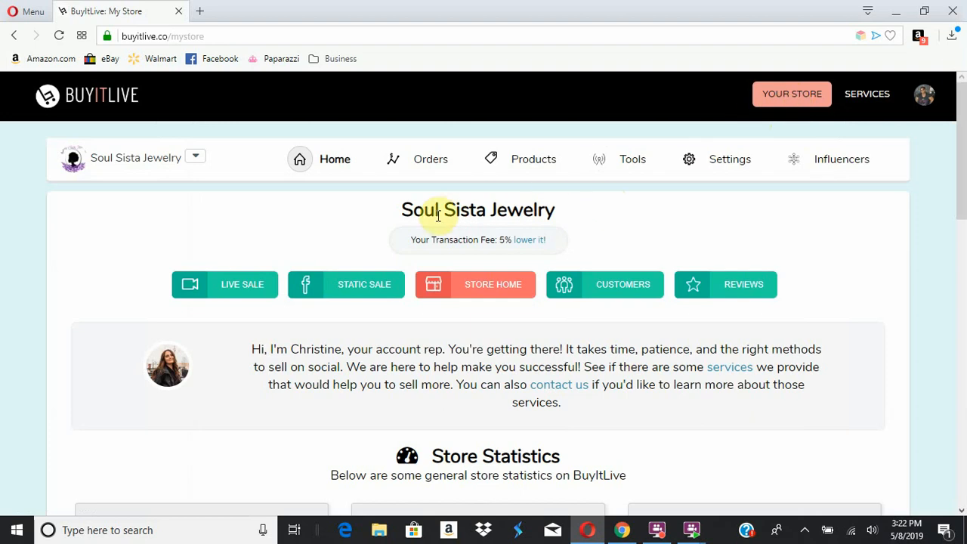
pyautogui.click(521, 242)
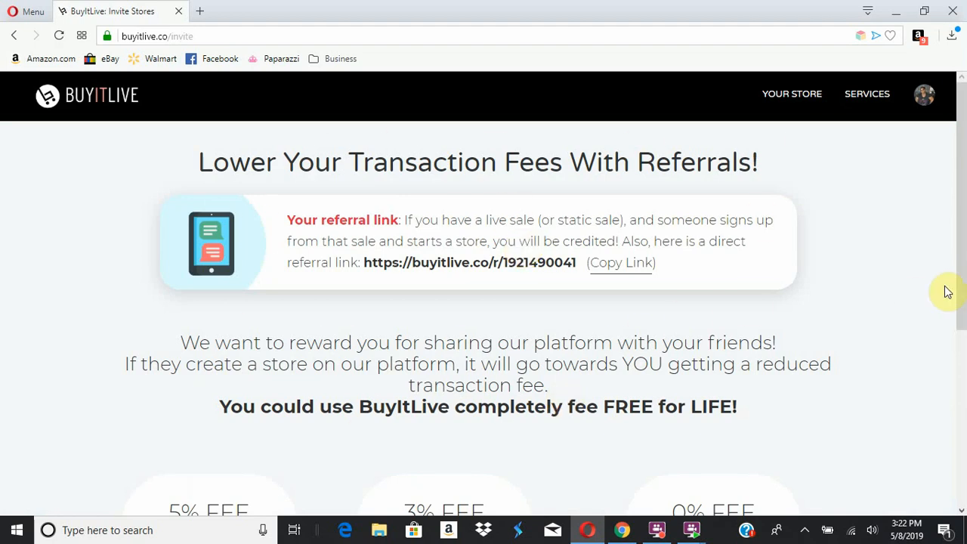
pyautogui.moveTo(957, 272); pyautogui.dragTo(963, 318)
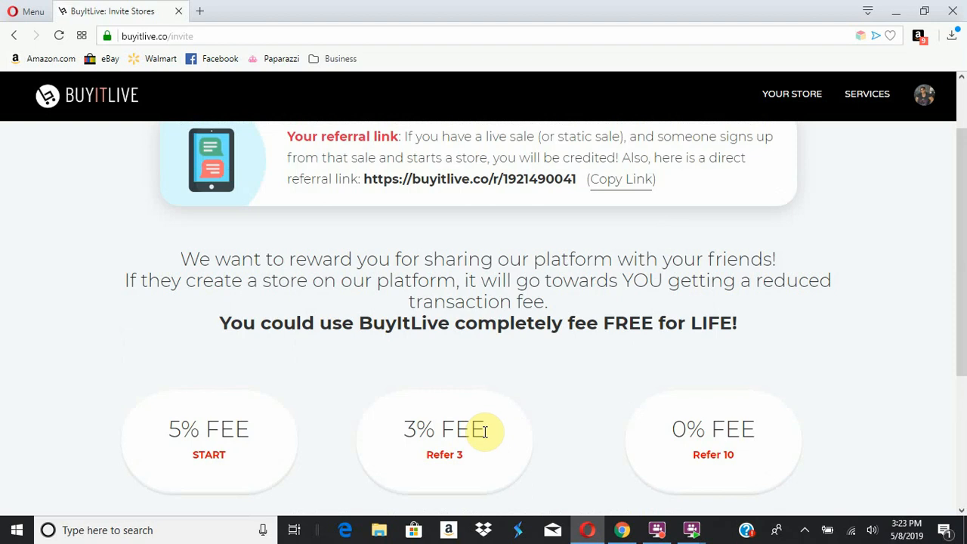
pyautogui.scroll(2, 485, 431)
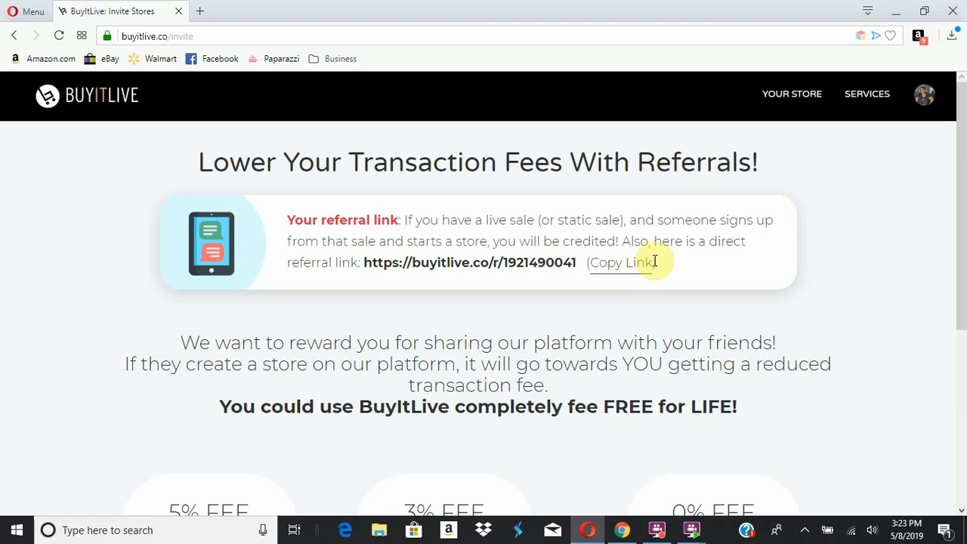
# Go back to the Soul Sista Jewelry store home and review its Store Statistics
pyautogui.click(790, 97)
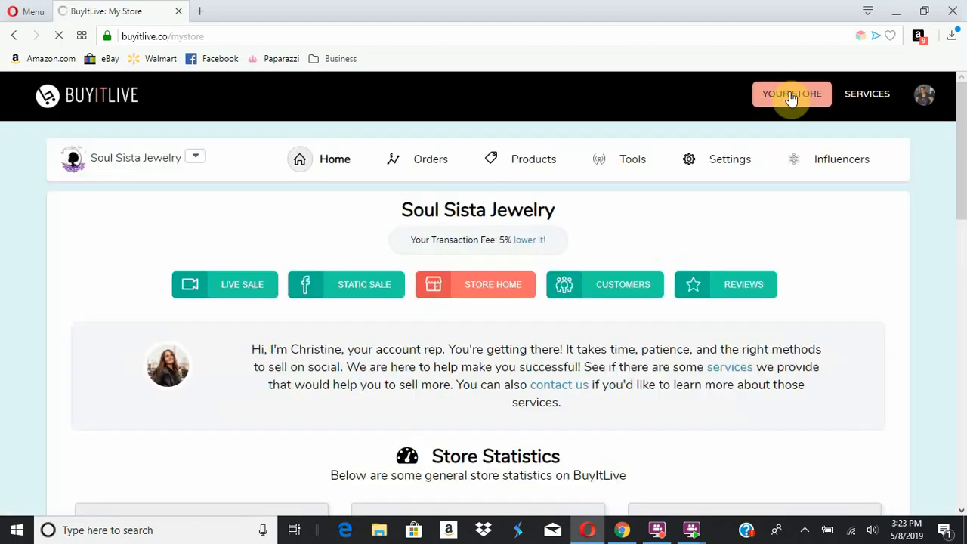
pyautogui.scroll(-1, 173, 394)
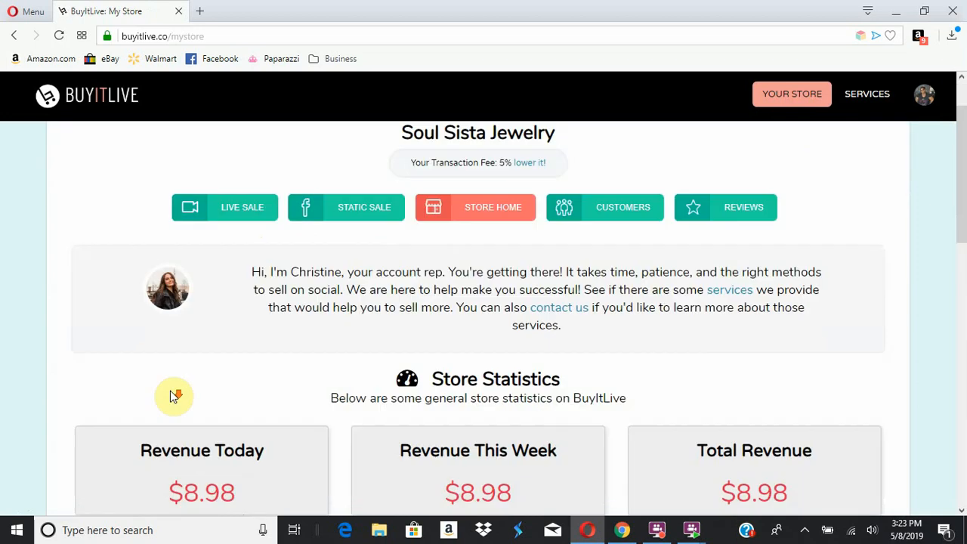
pyautogui.scroll(-5, 172, 394)
pyautogui.scroll(3, 171, 395)
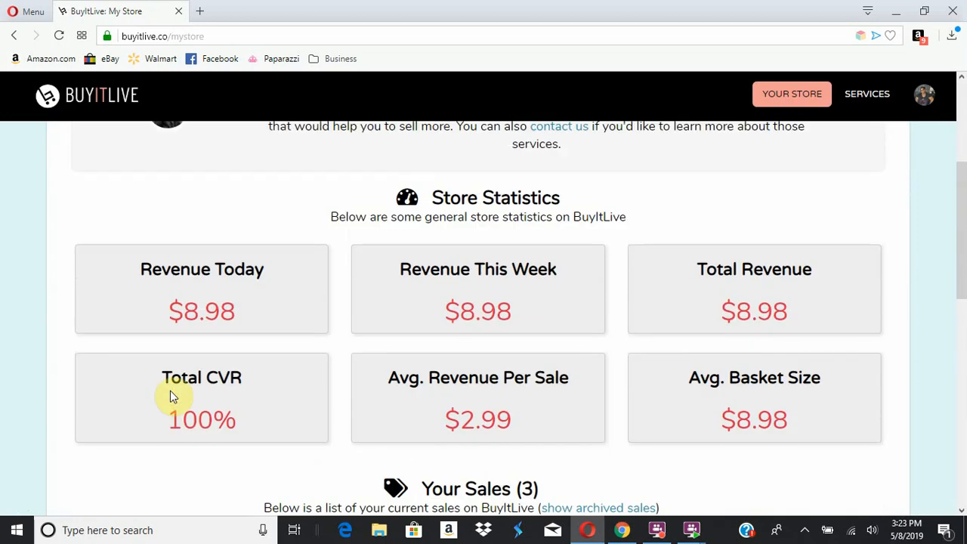
pyautogui.scroll(3, 170, 390)
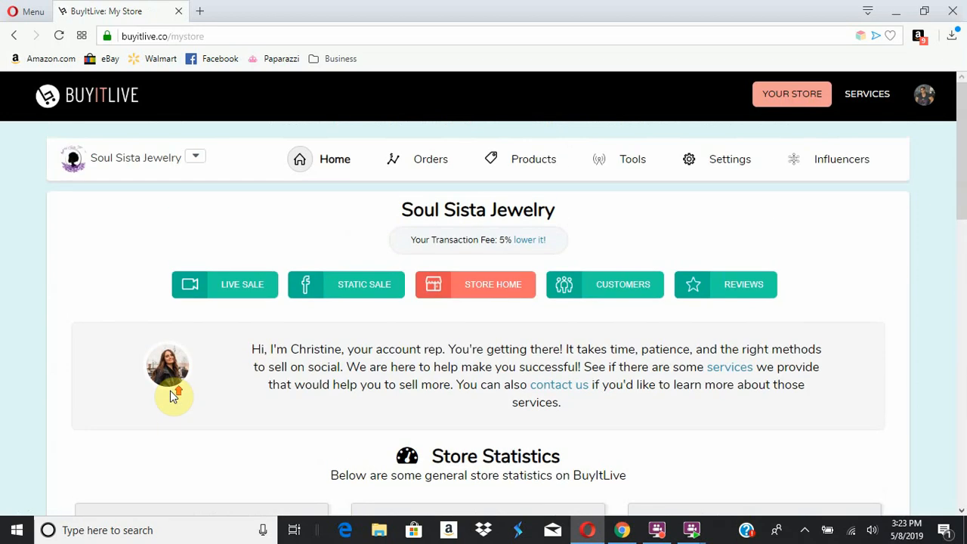